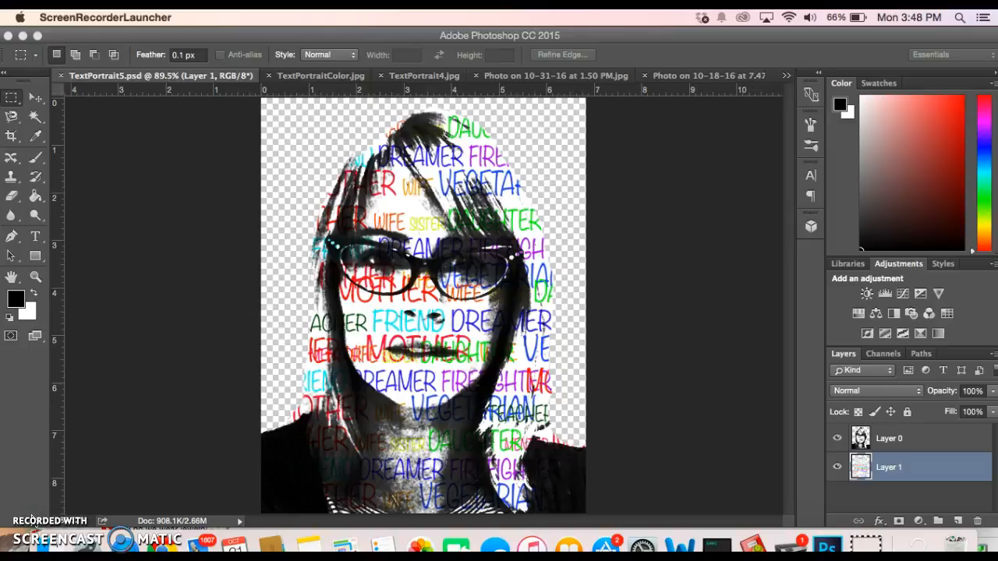
Look over TextPortrait4.jpg and the 10-31-16 and 10-18-16 webcam photos
click(311, 79)
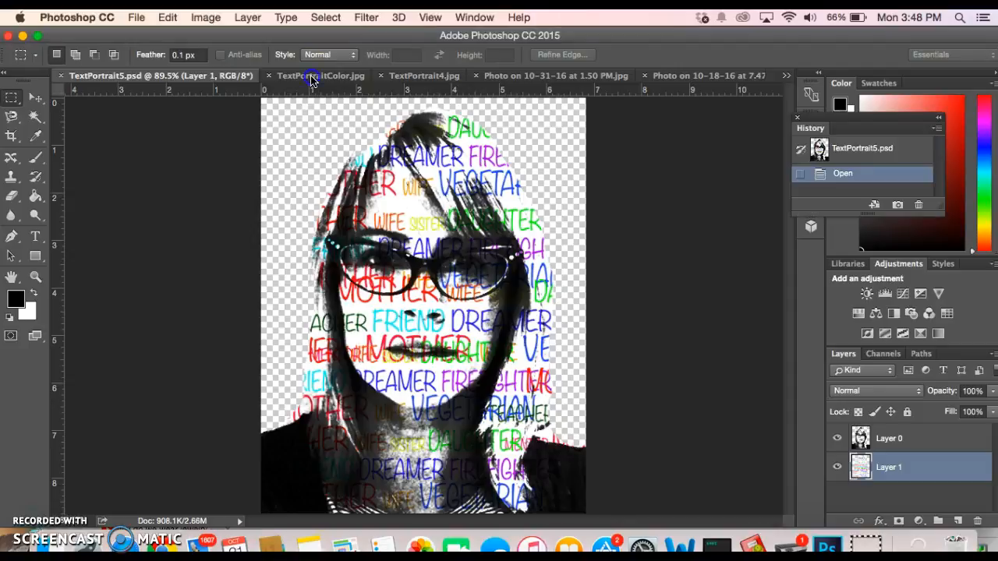
click(423, 76)
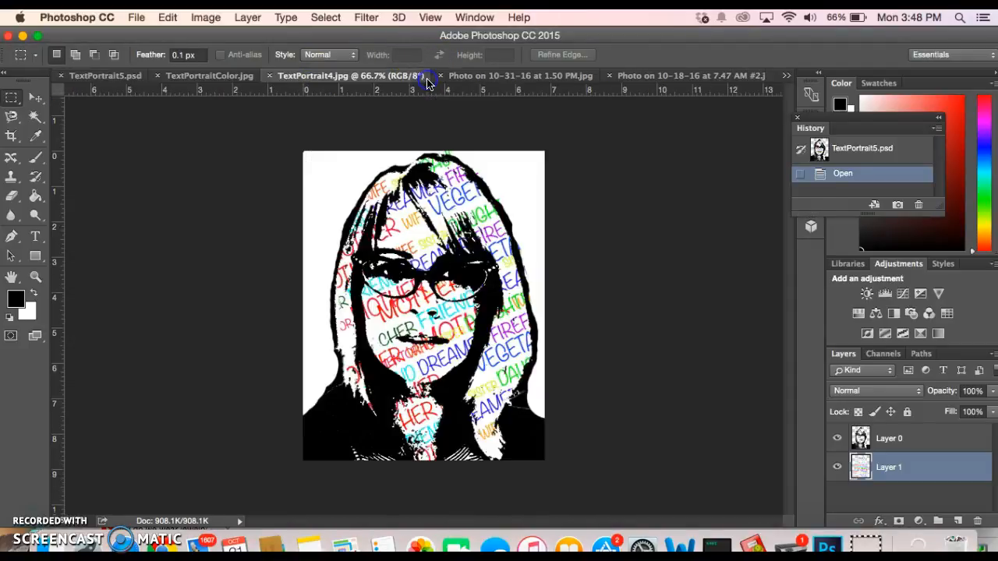
click(481, 77)
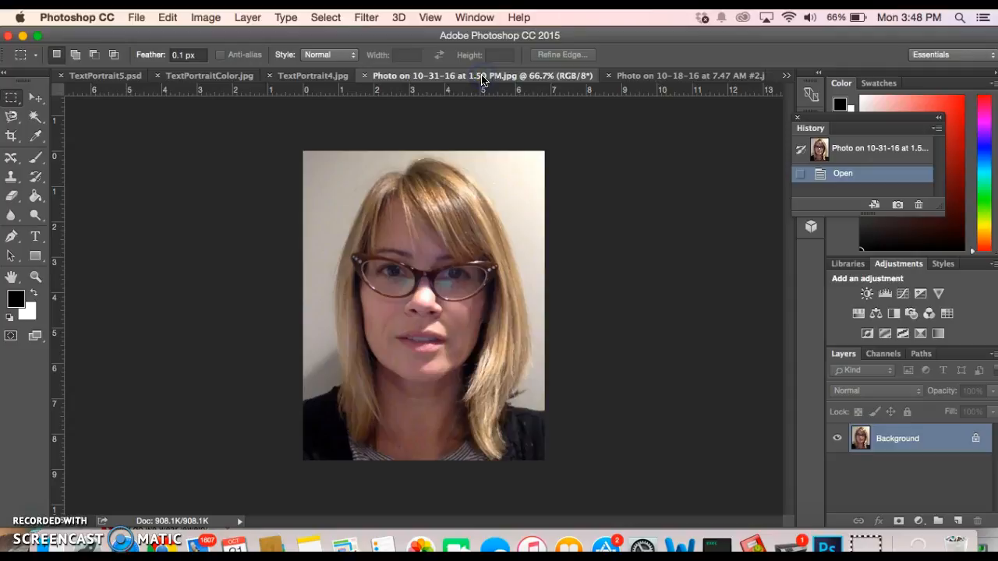
click(659, 79)
Return to TextPortrait4.jpg, then switch to the Text background.psd example
click(787, 75)
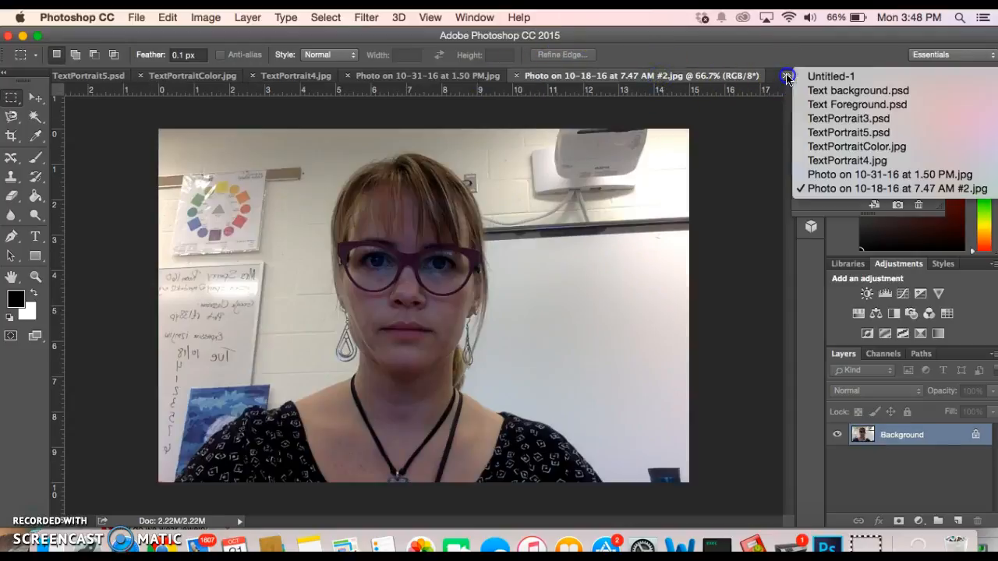
click(818, 163)
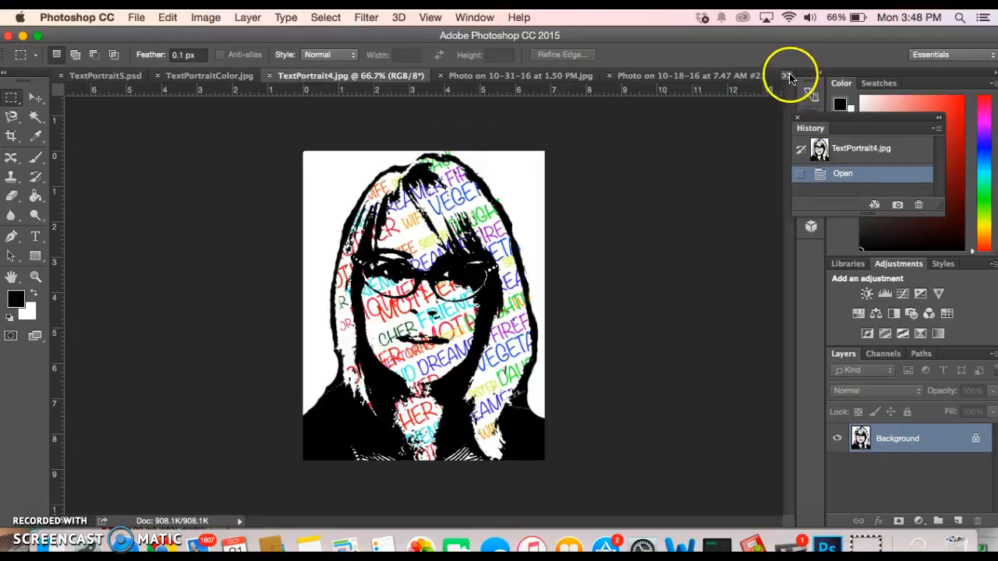
click(787, 75)
click(858, 90)
View the Text Foreground.psd and TextPortrait3.psd examples
click(786, 77)
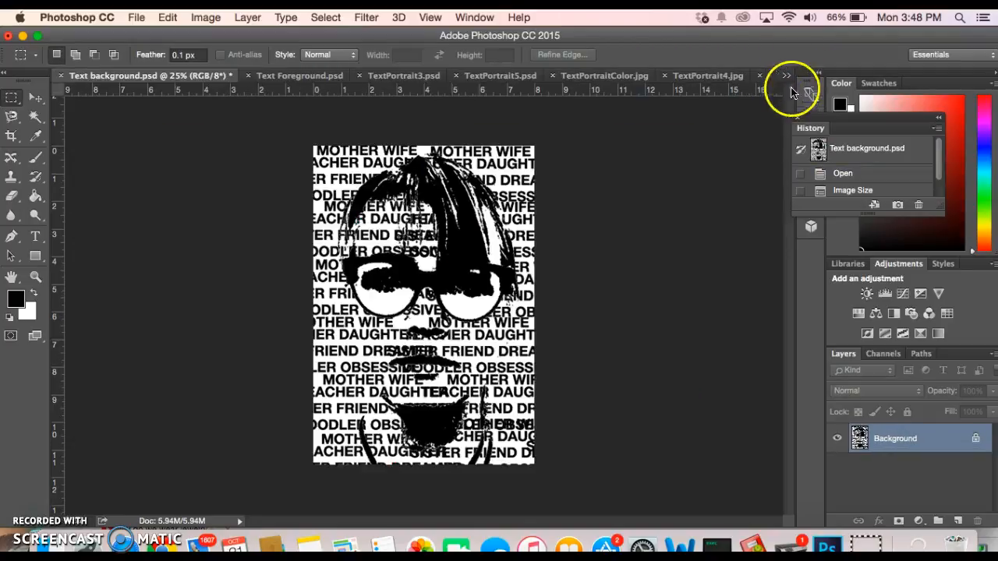
click(786, 78)
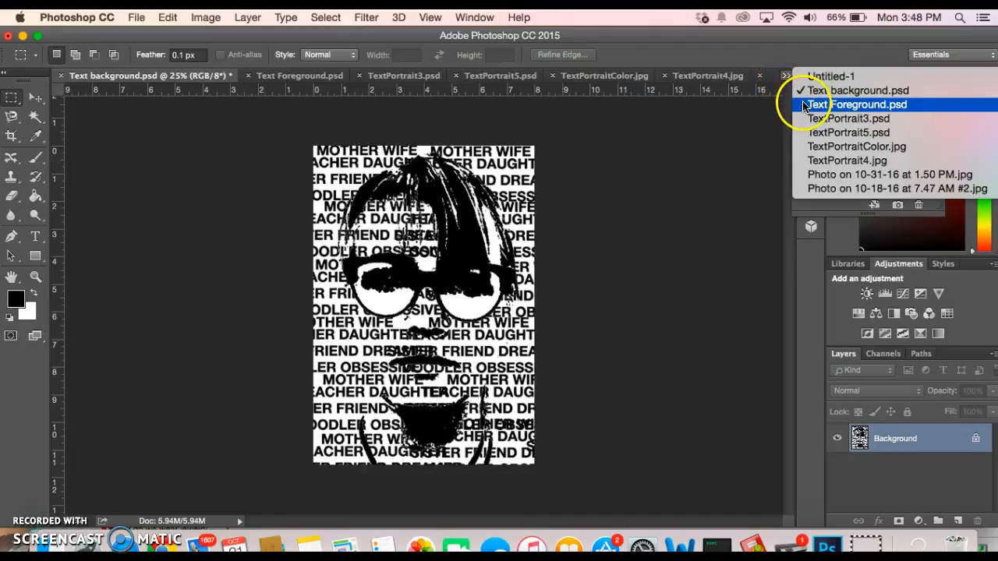
click(805, 106)
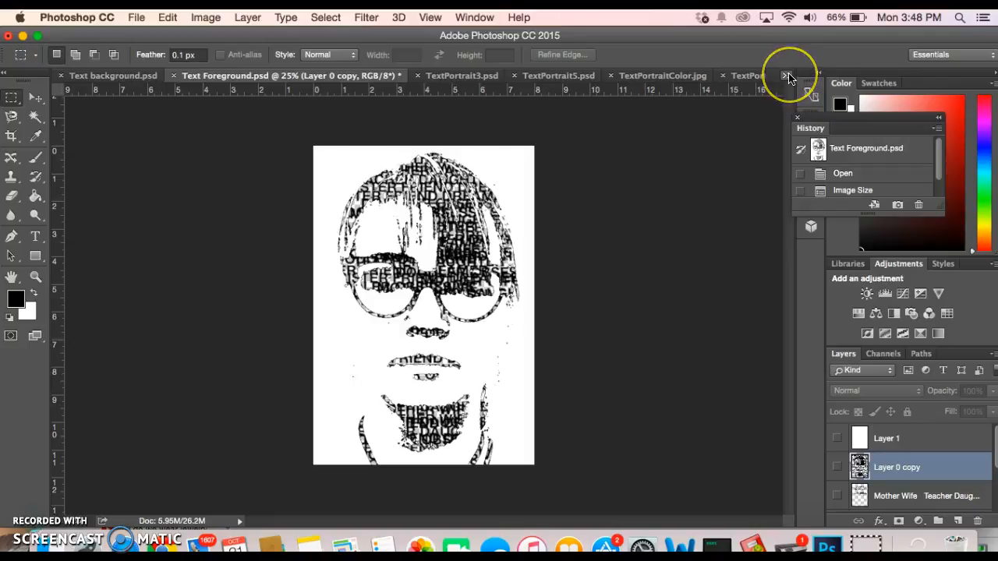
click(786, 78)
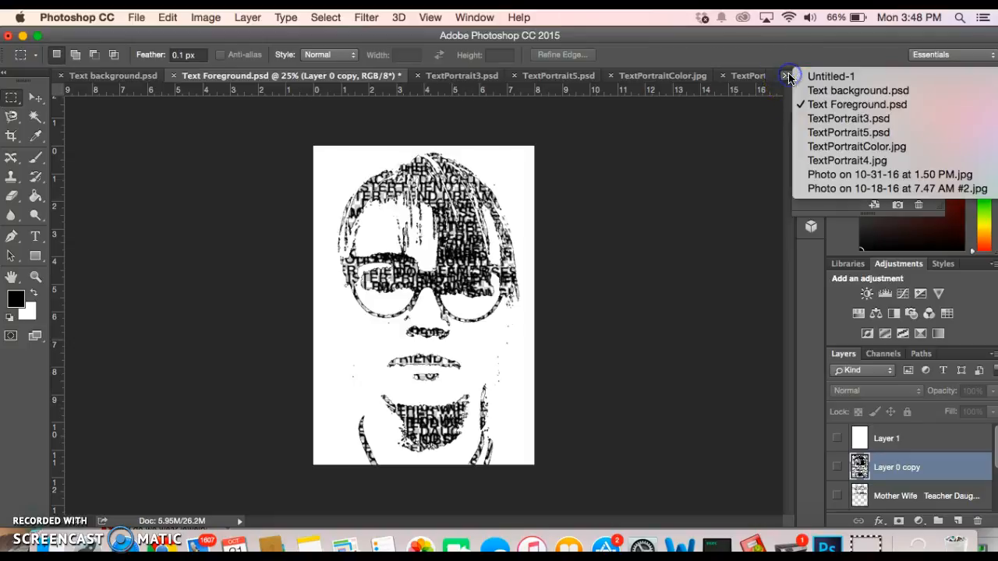
click(811, 119)
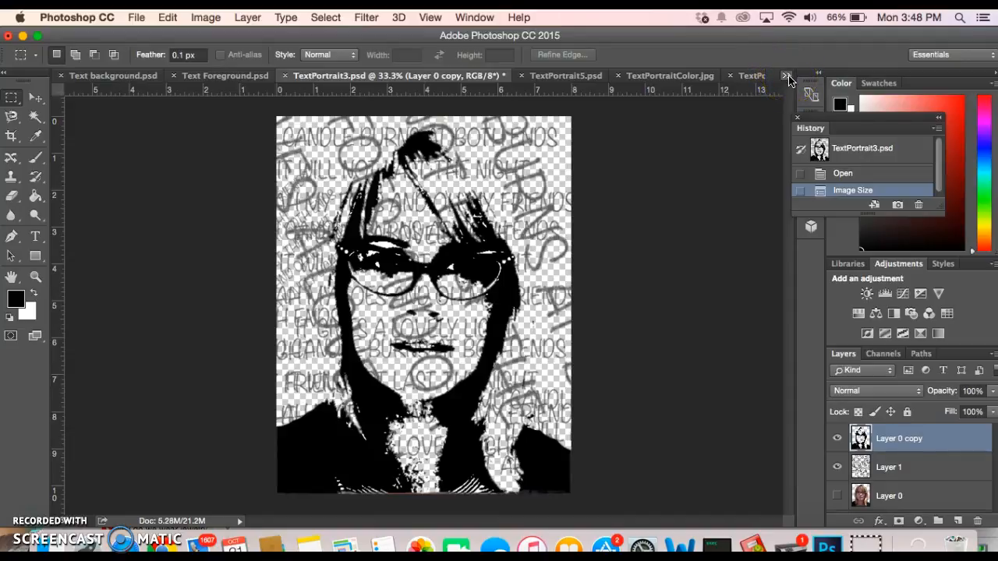
Bring TextPortrait5.psd to the front, then show the Launchpad app grid
click(788, 78)
click(807, 136)
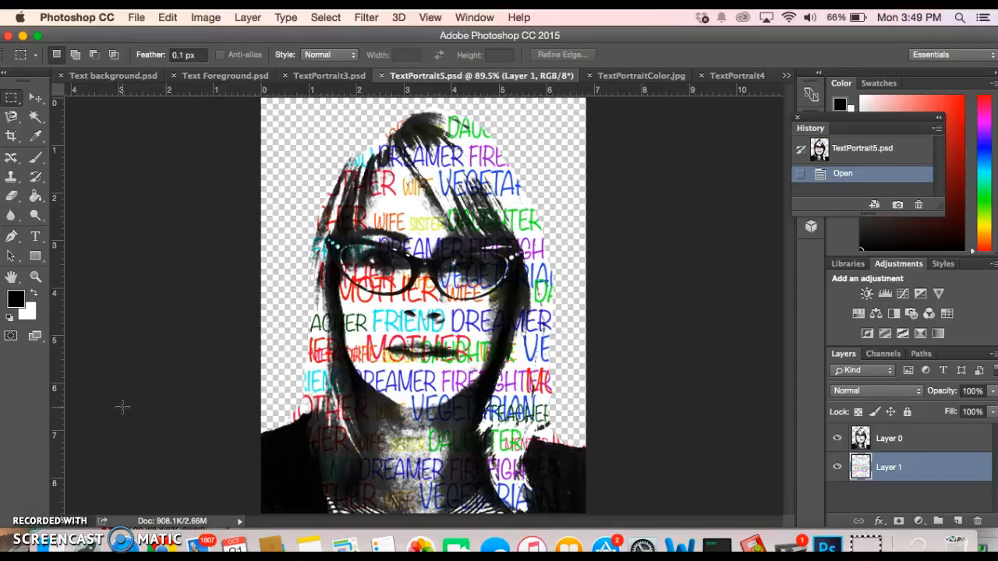
key(F4)
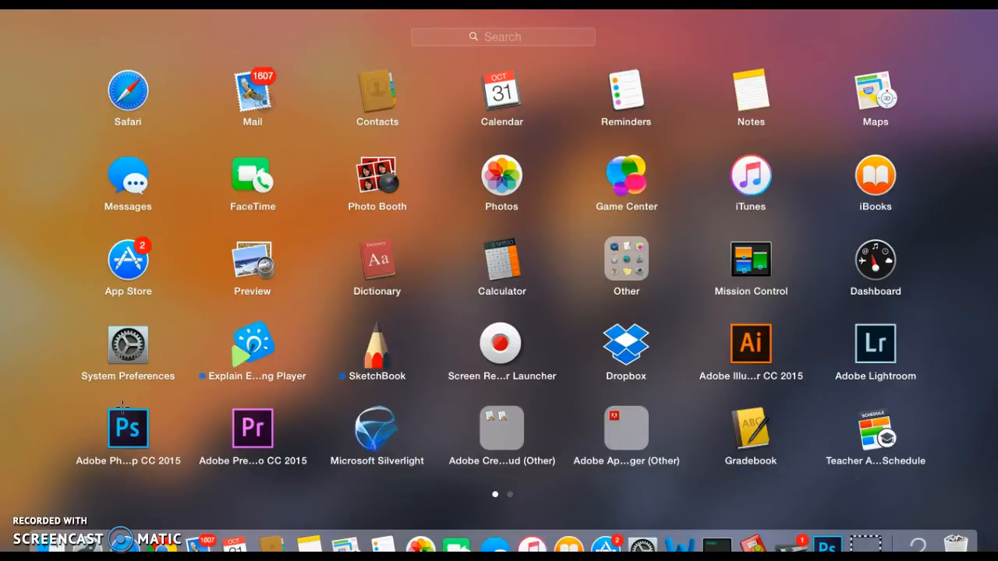
click(374, 181)
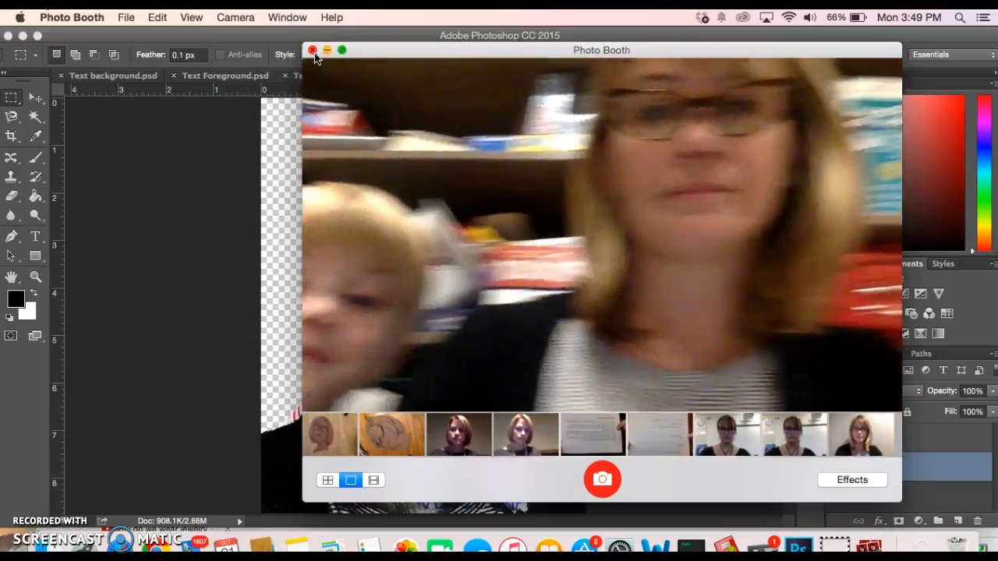
click(312, 50)
click(382, 177)
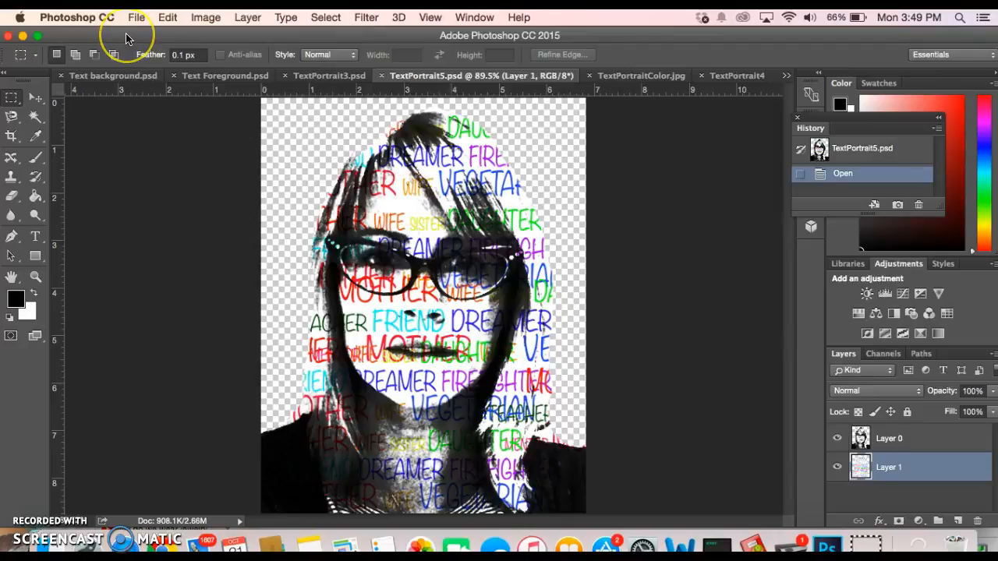
key(F4)
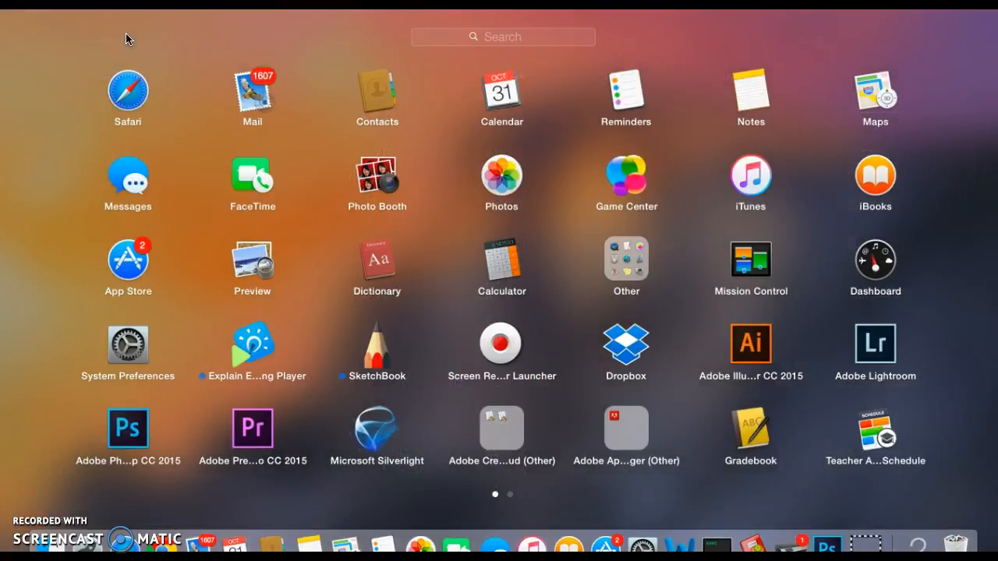
click(392, 258)
click(130, 433)
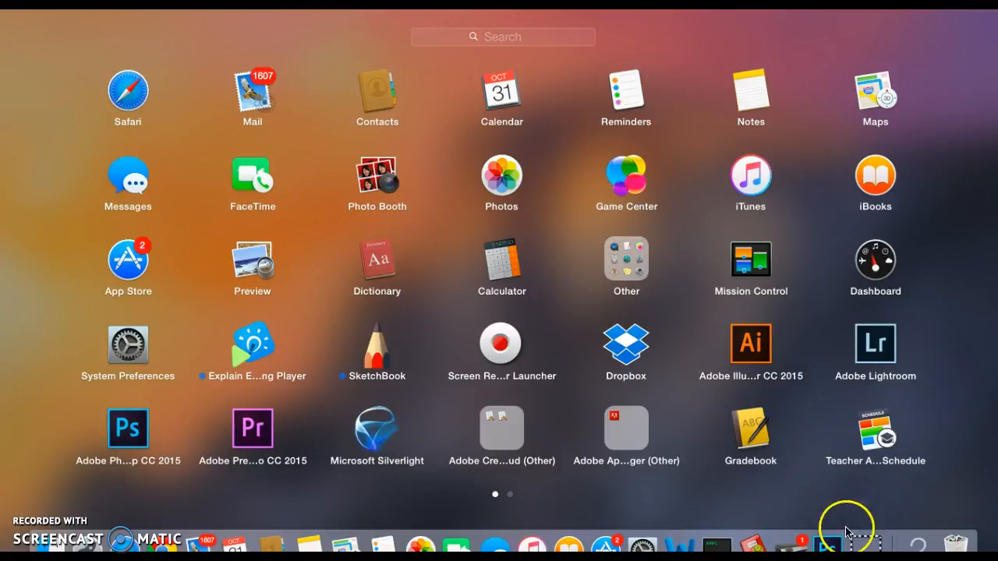
click(828, 544)
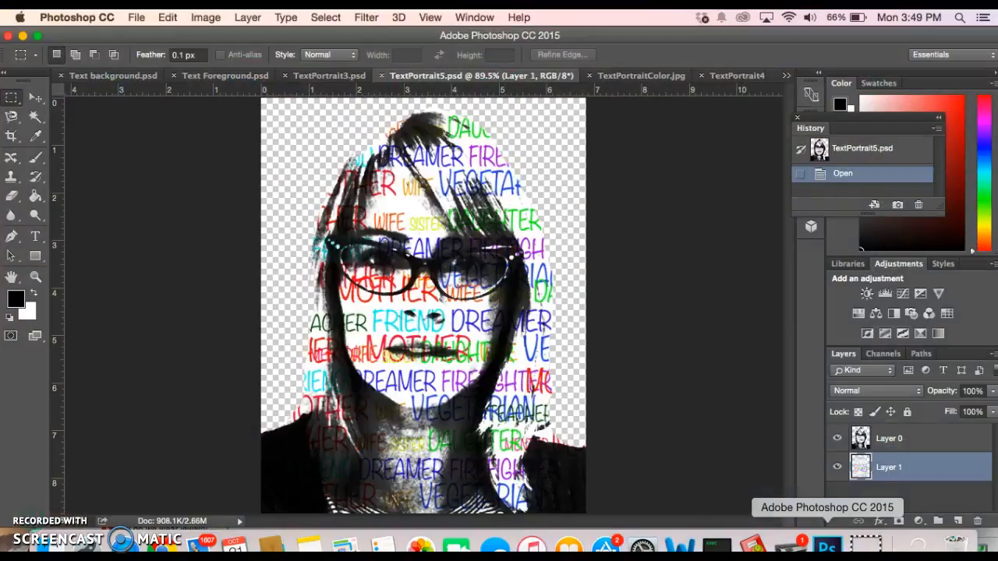
click(137, 18)
Open 'Photo on 10-31-16 at 1.50 PM.jpg' from the Text Portrait folder
click(148, 49)
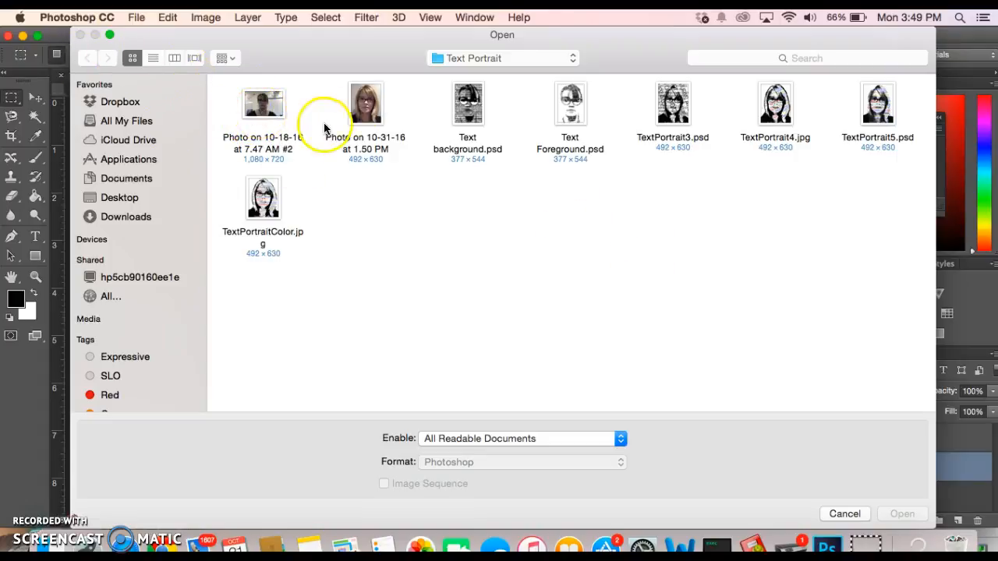
click(364, 109)
click(904, 514)
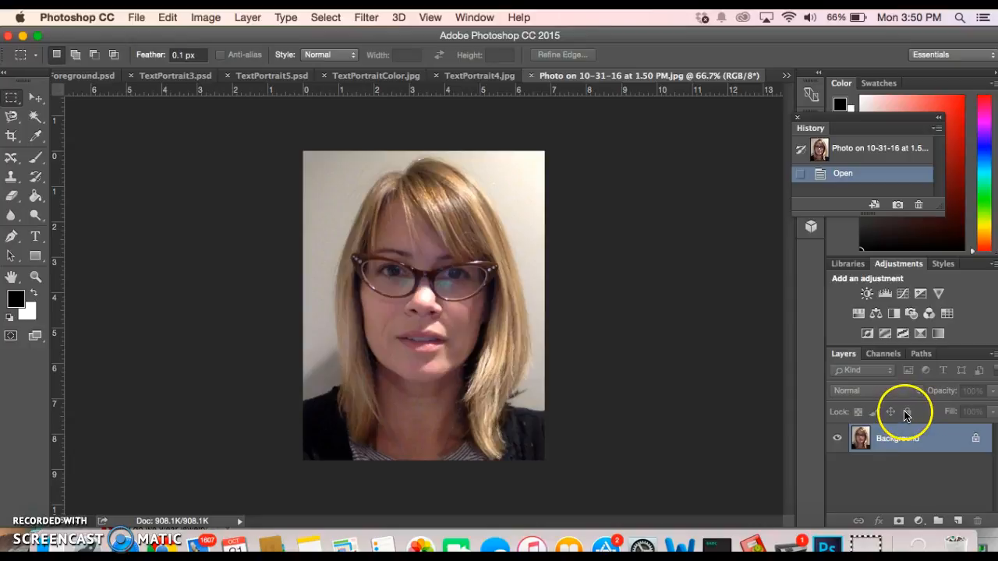
Magic Wand the left, top-right and right background areas and fill them white
click(35, 117)
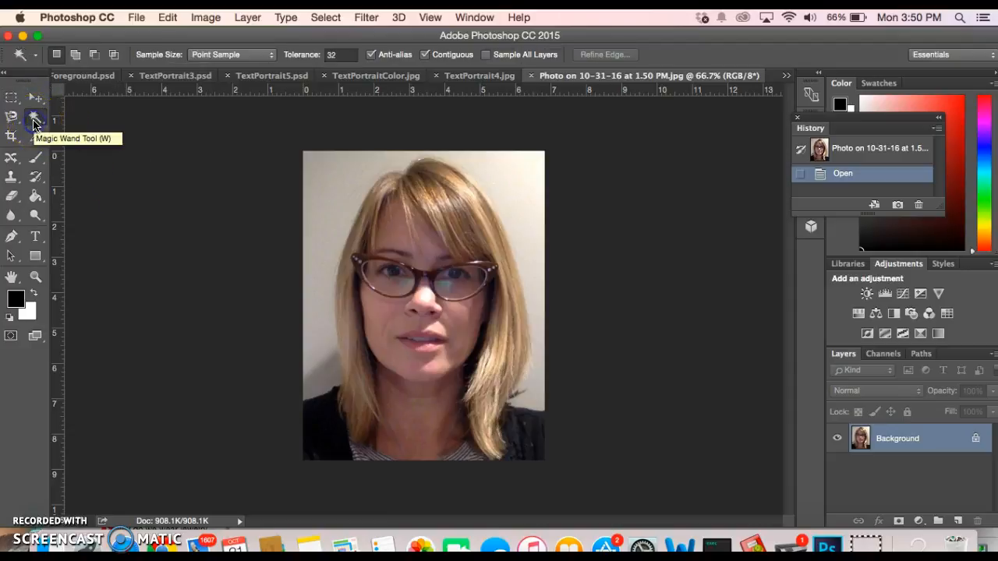
click(327, 206)
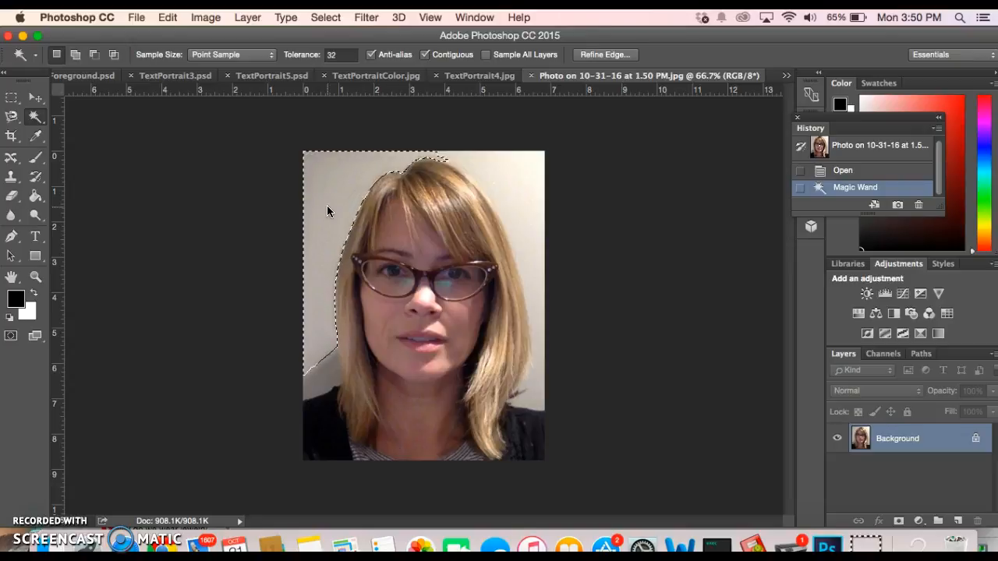
key(Delete)
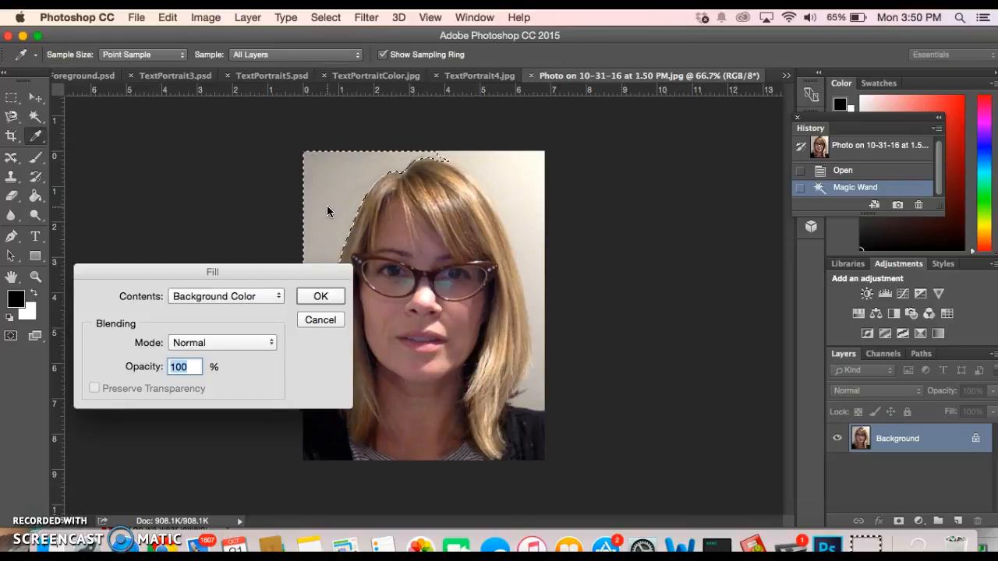
click(327, 296)
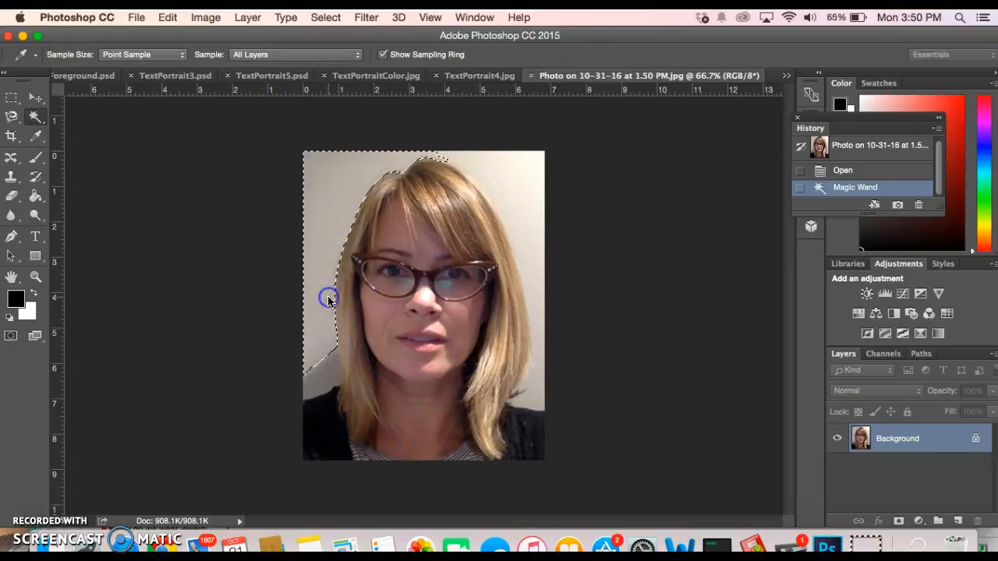
click(509, 171)
key(Delete)
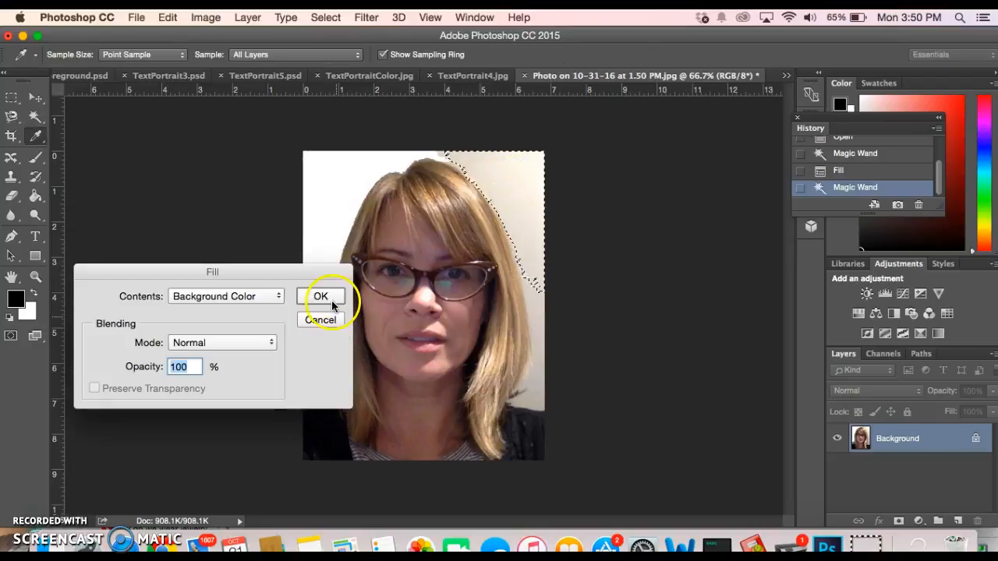
click(328, 297)
click(538, 314)
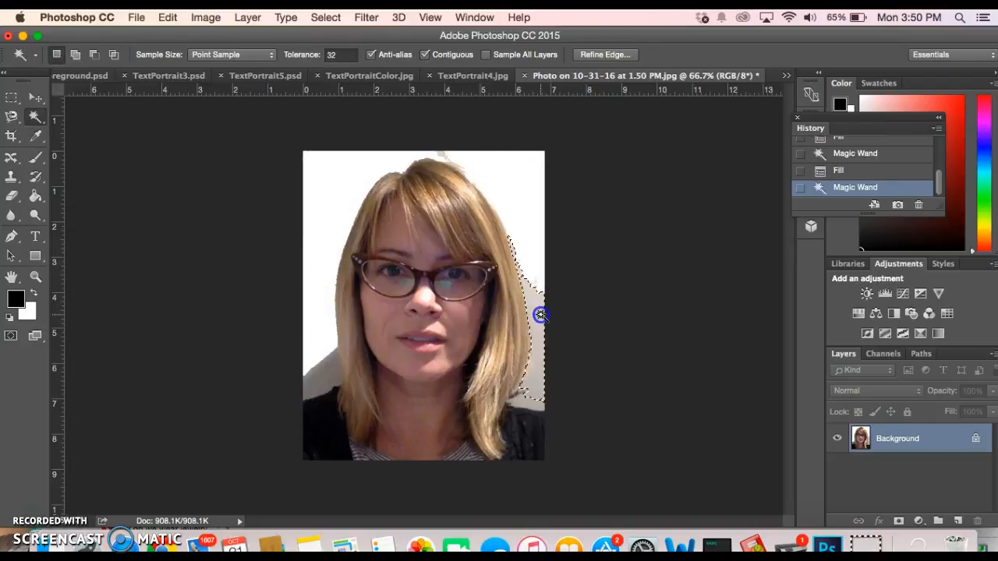
key(Delete)
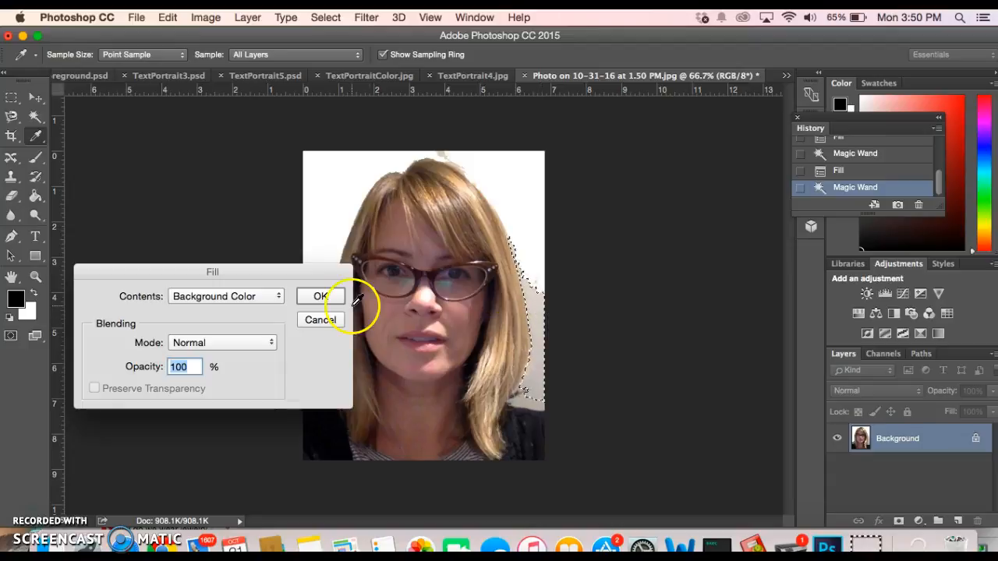
click(321, 296)
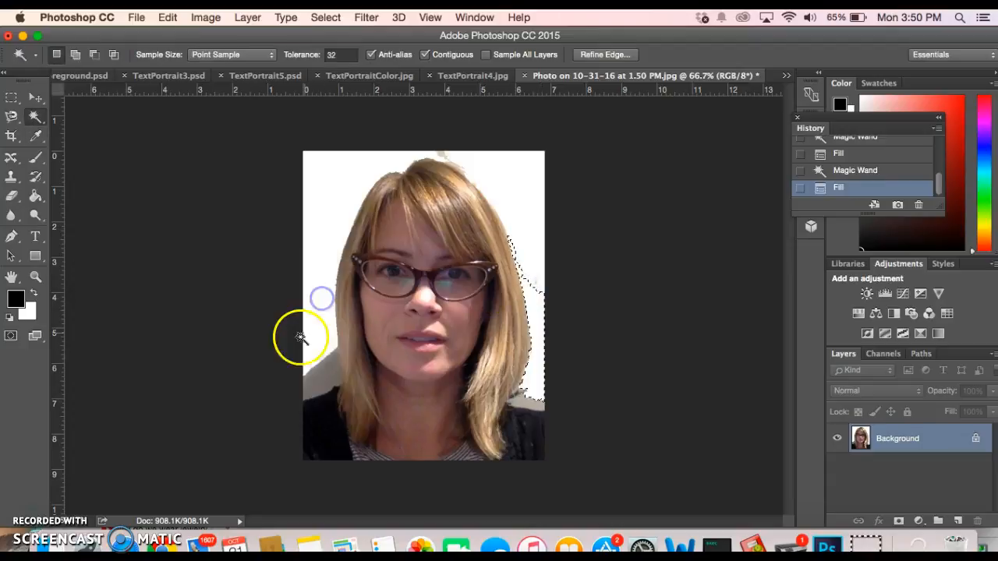
Select the grey patch along the lower-left hair edge and fill it white
click(312, 381)
click(310, 386)
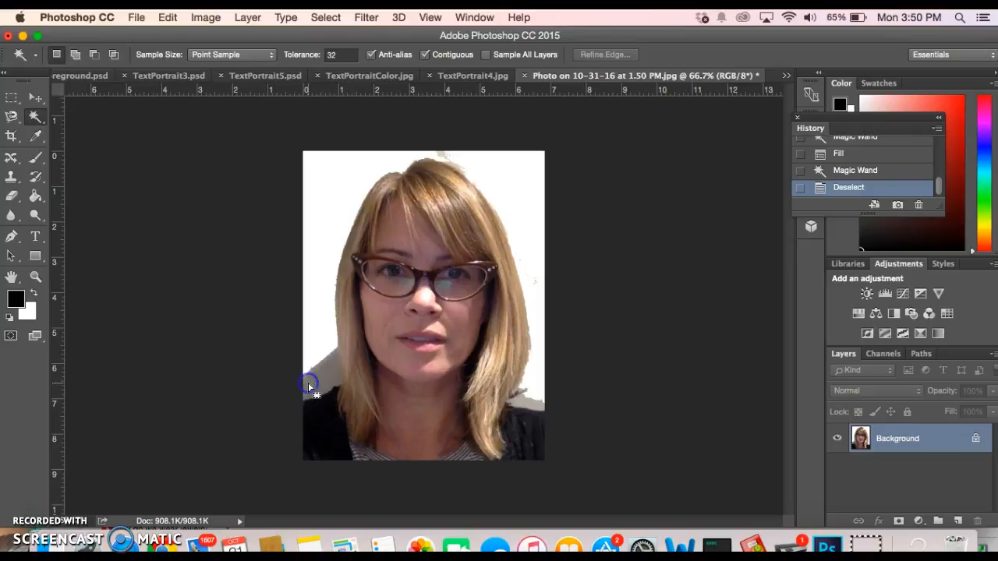
click(319, 382)
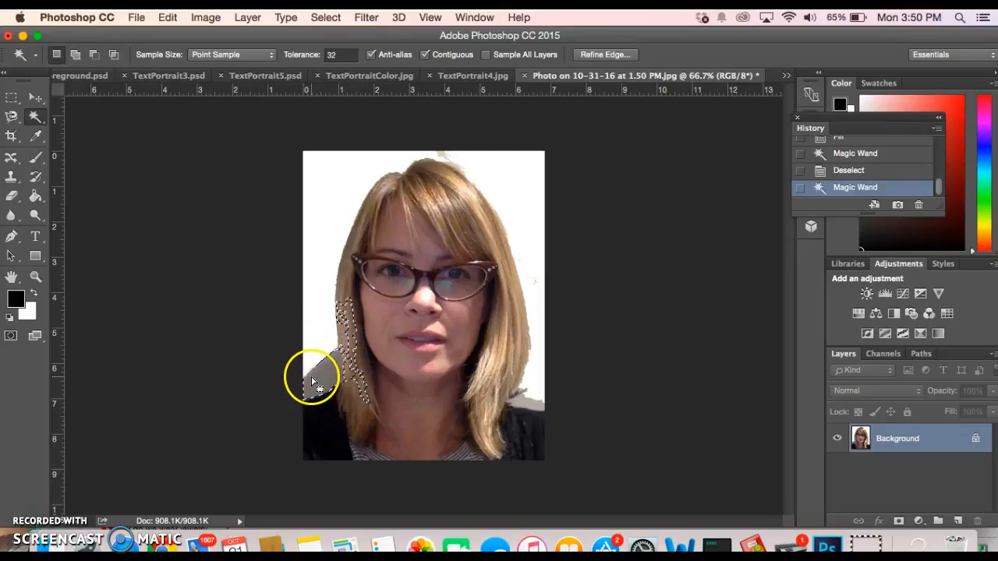
click(307, 388)
click(306, 390)
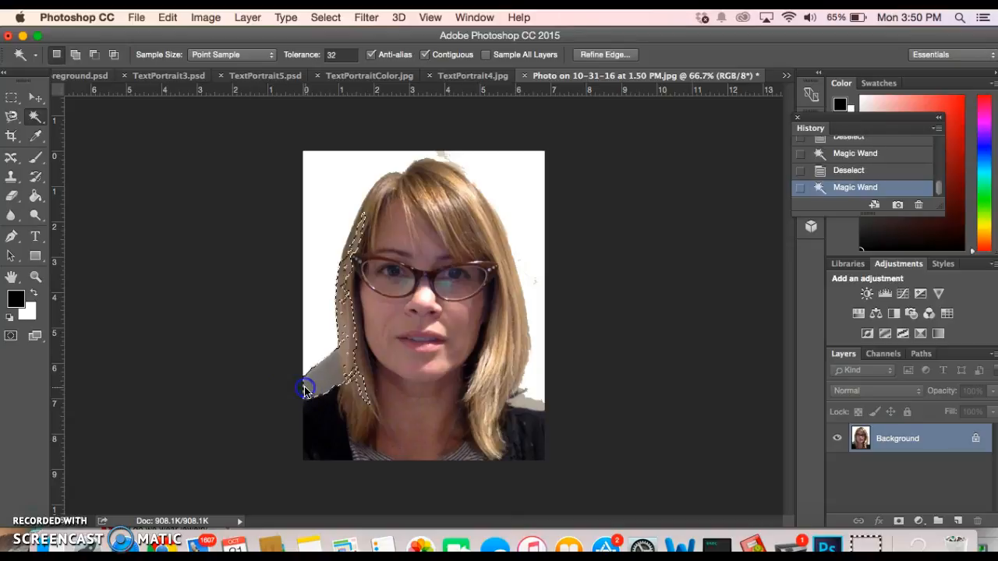
click(294, 382)
click(311, 386)
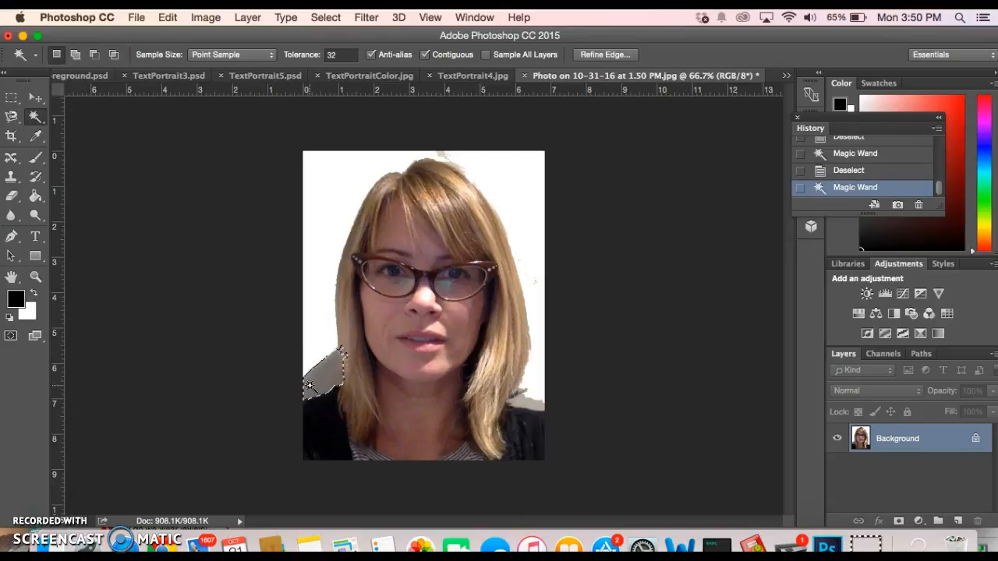
key(BackSpace)
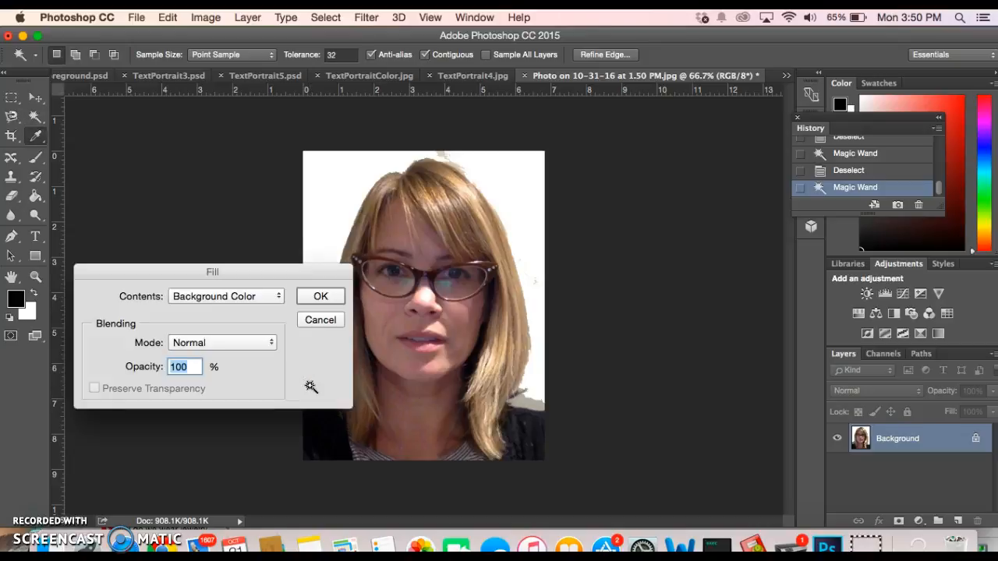
click(326, 294)
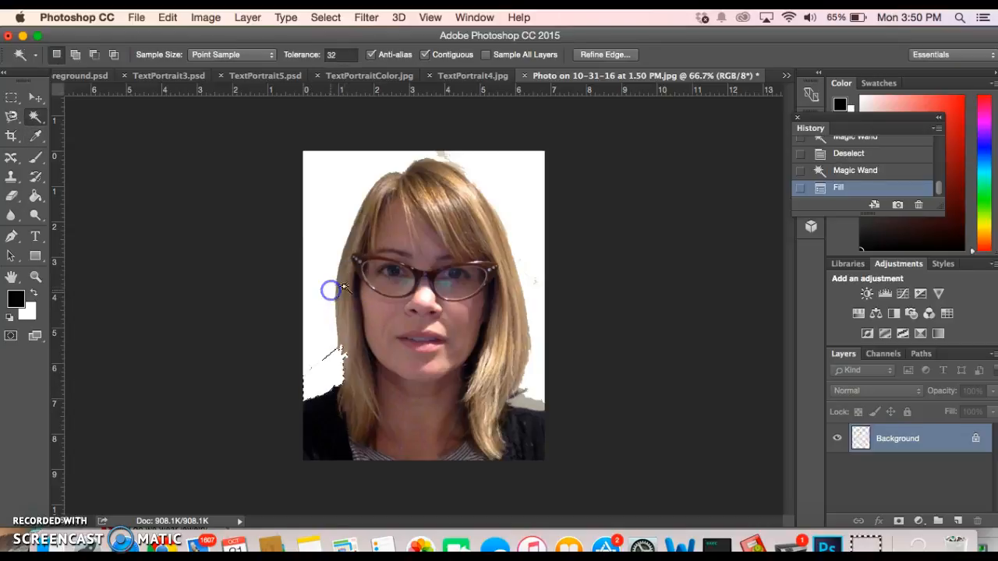
click(704, 414)
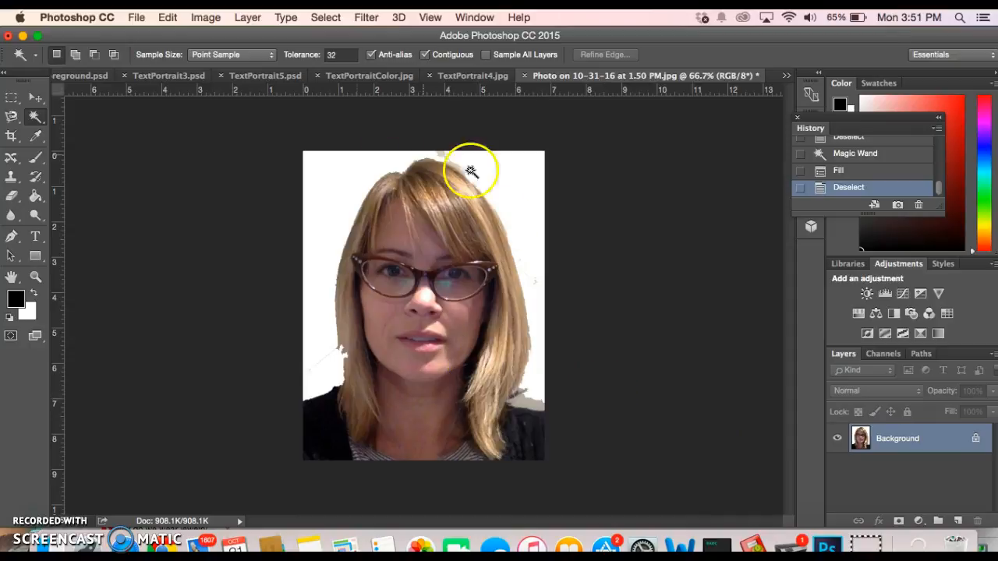
Fill the grey patch near the lower-right hair with white
click(530, 403)
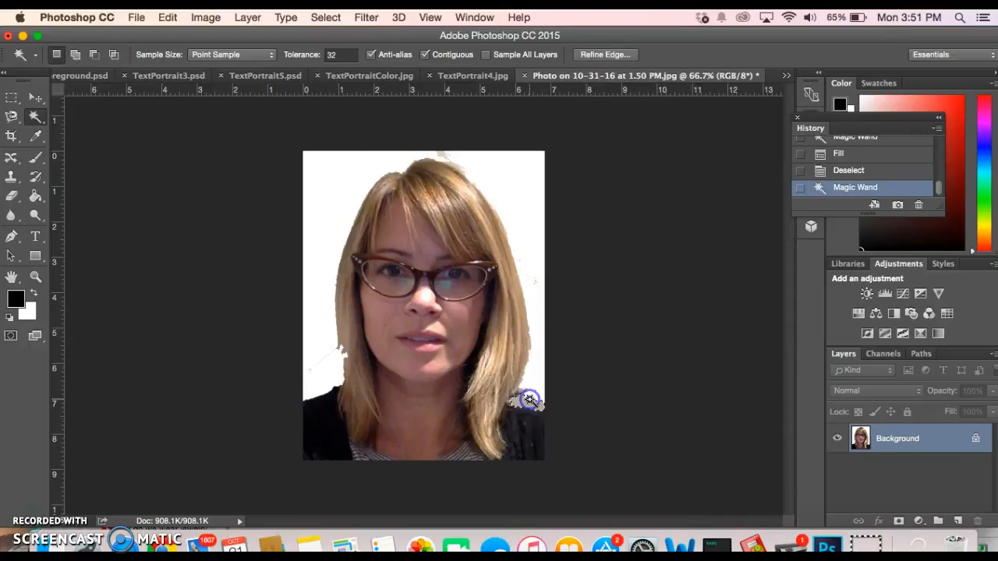
key(BackSpace)
click(325, 299)
click(898, 438)
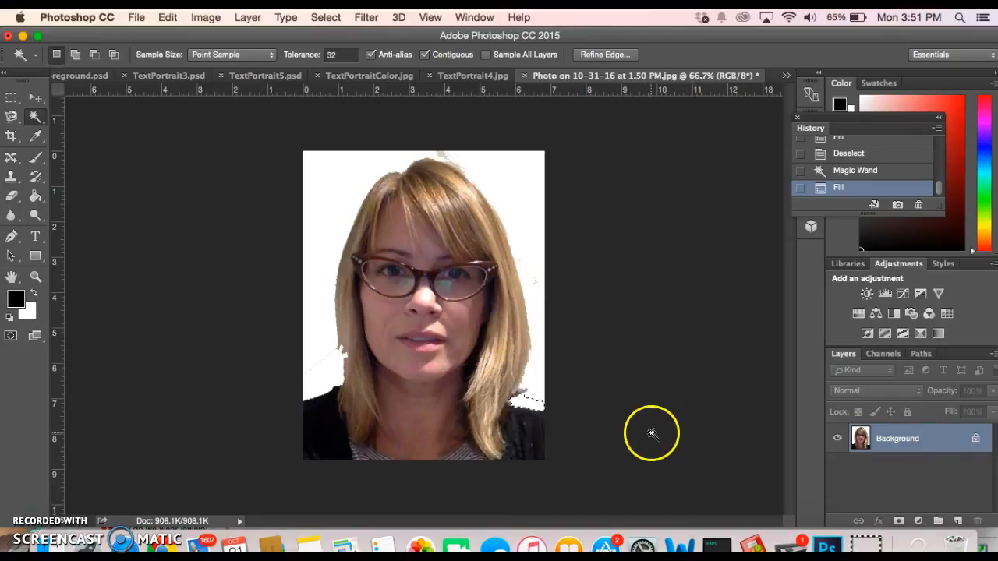
key(shift+BackSpace)
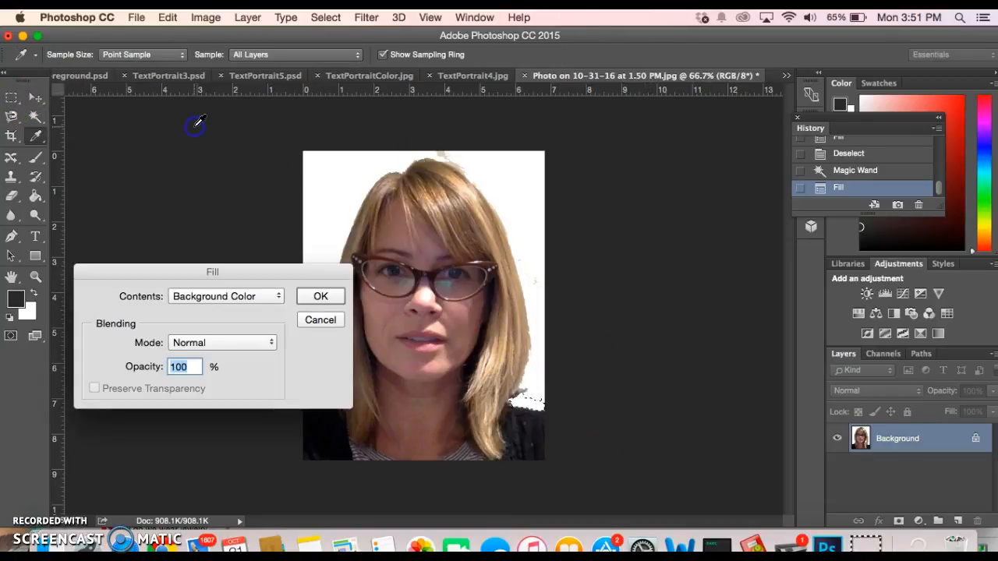
click(322, 296)
Deselect everything with the Magic Wand tool active again
key(w)
key(super+d)
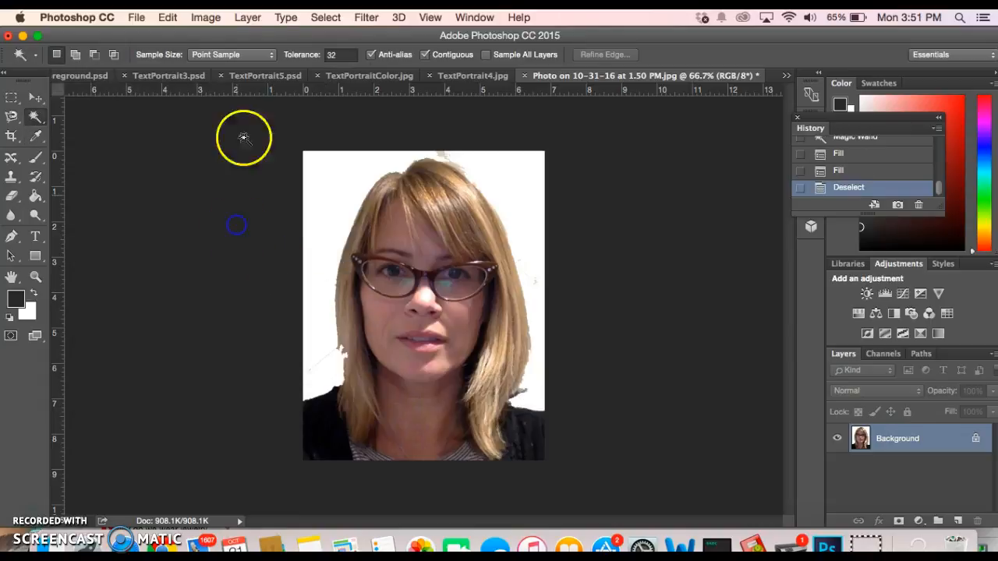
click(326, 17)
click(329, 53)
click(326, 22)
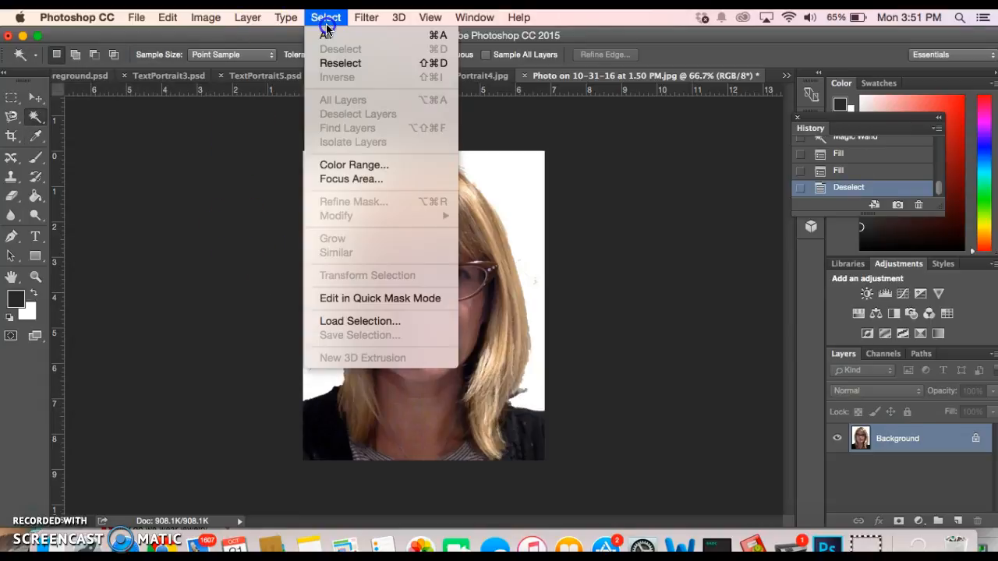
click(235, 237)
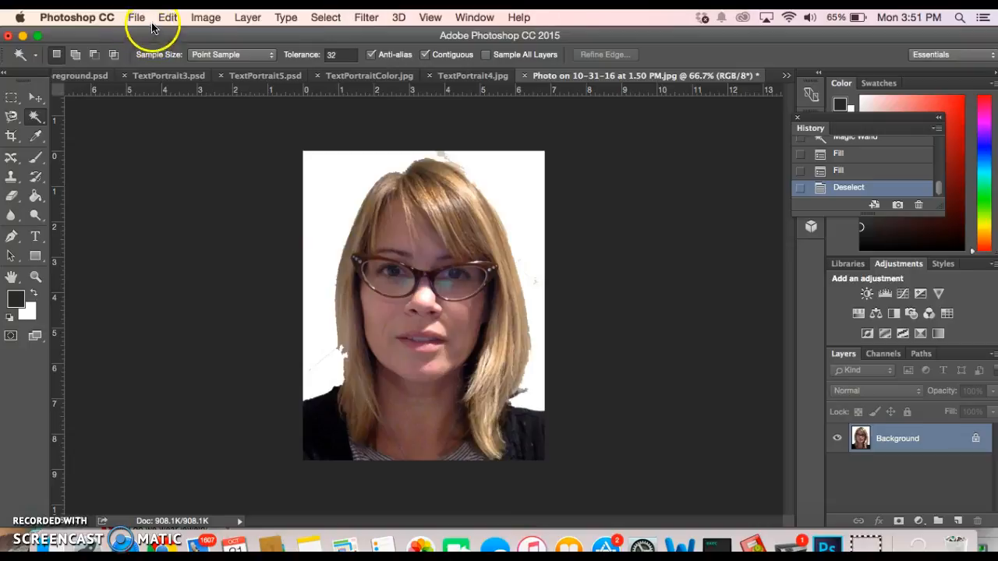
Duplicate the Background layer and desaturate the Background copy to black and white
click(247, 17)
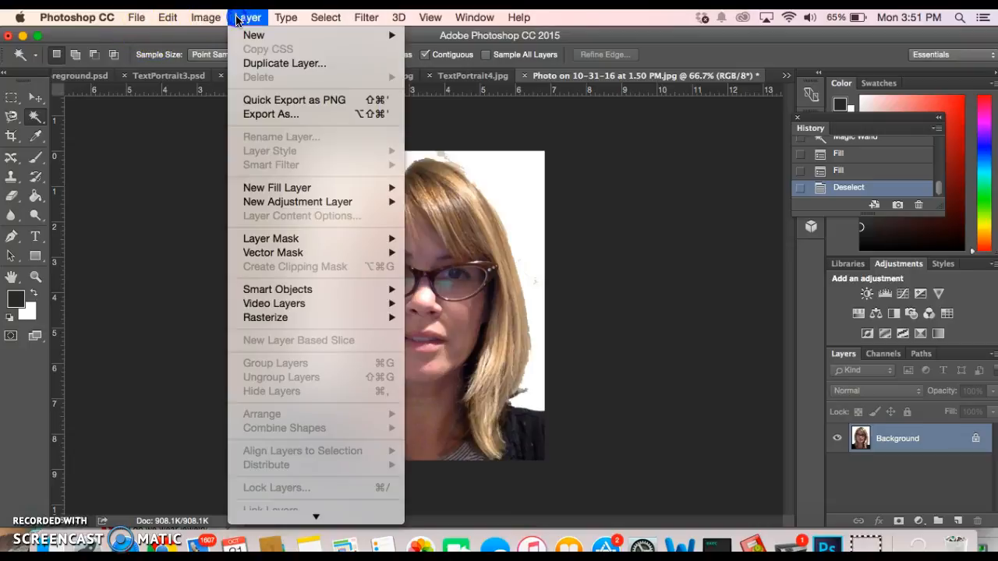
click(265, 64)
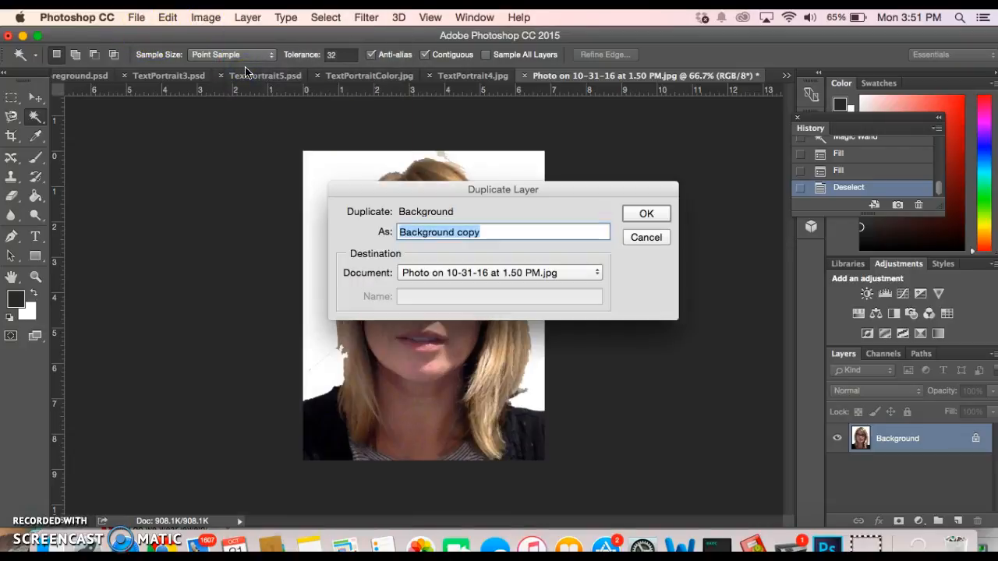
click(641, 214)
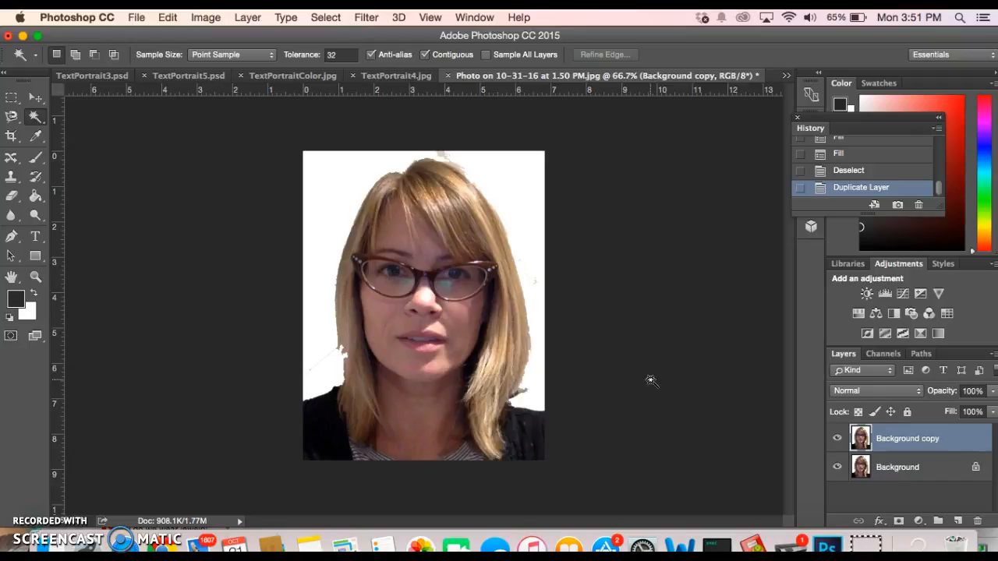
key(super+shift+u)
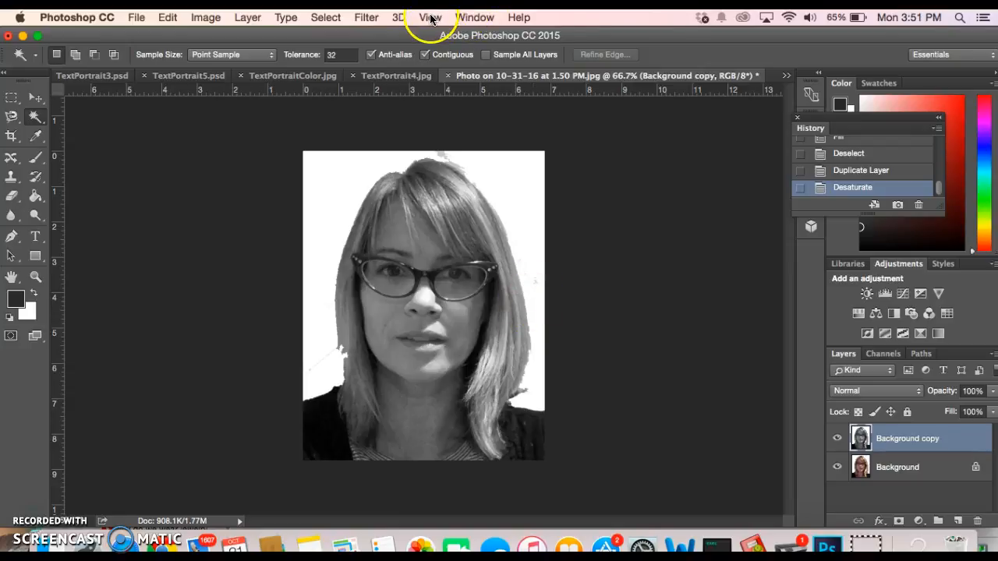
click(369, 19)
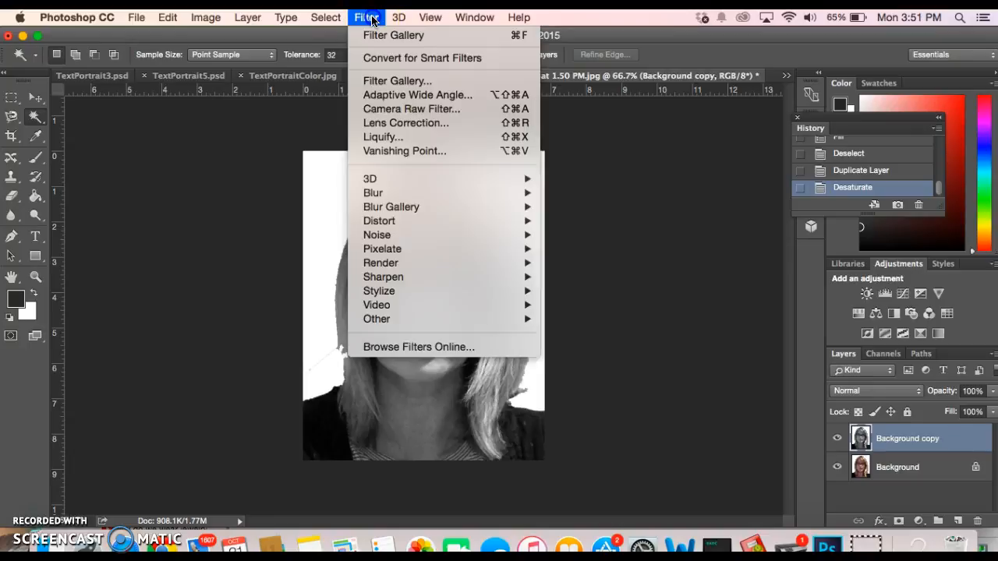
In the Filter Gallery, preview the Sketch effects and settle on Torn Edges
click(374, 81)
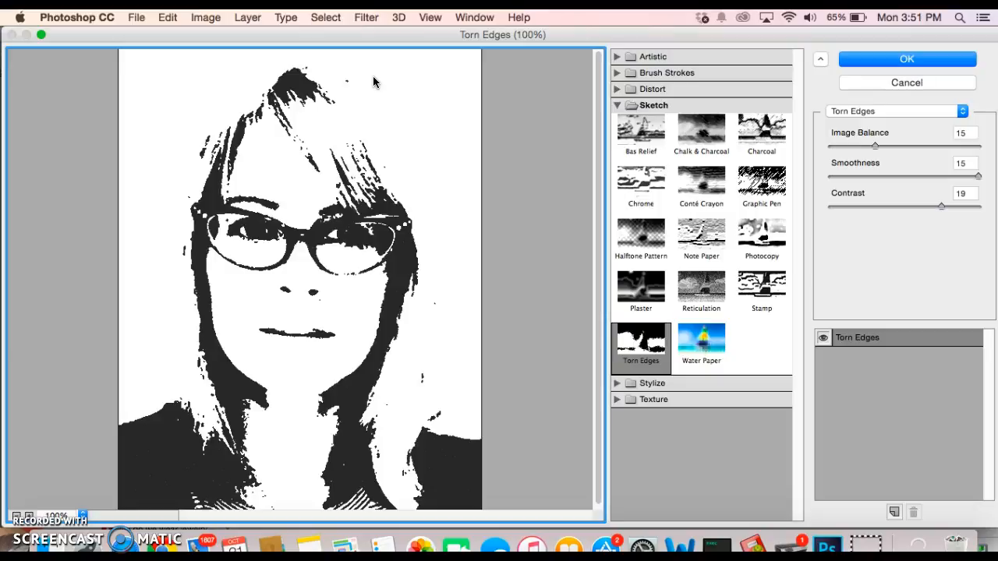
click(755, 132)
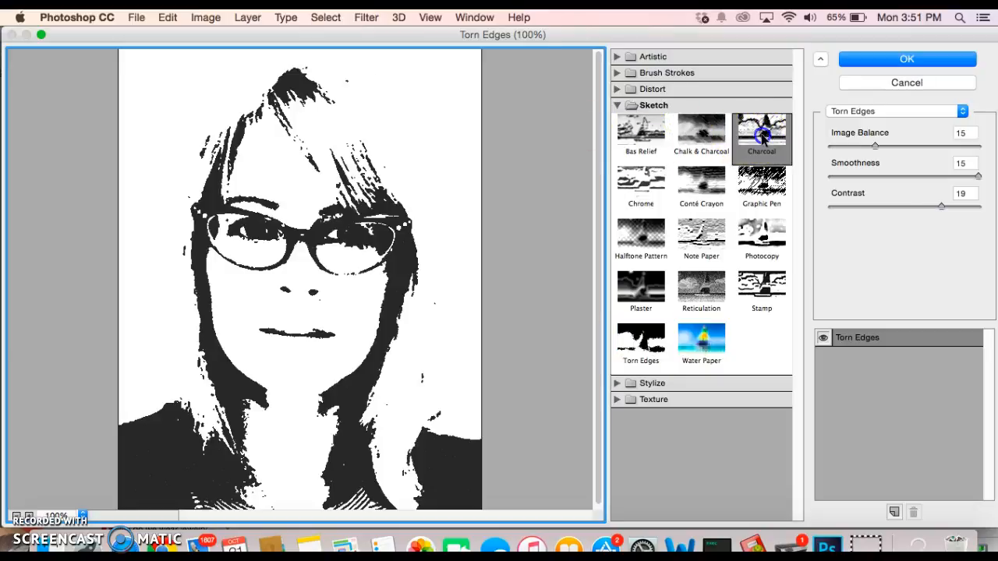
click(717, 178)
click(641, 186)
click(644, 241)
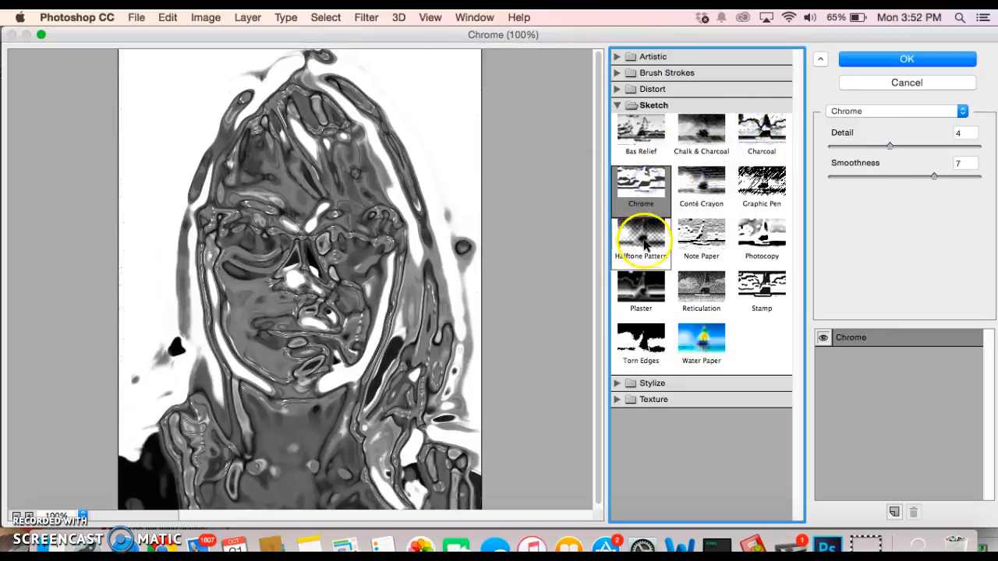
click(701, 234)
click(762, 235)
click(762, 290)
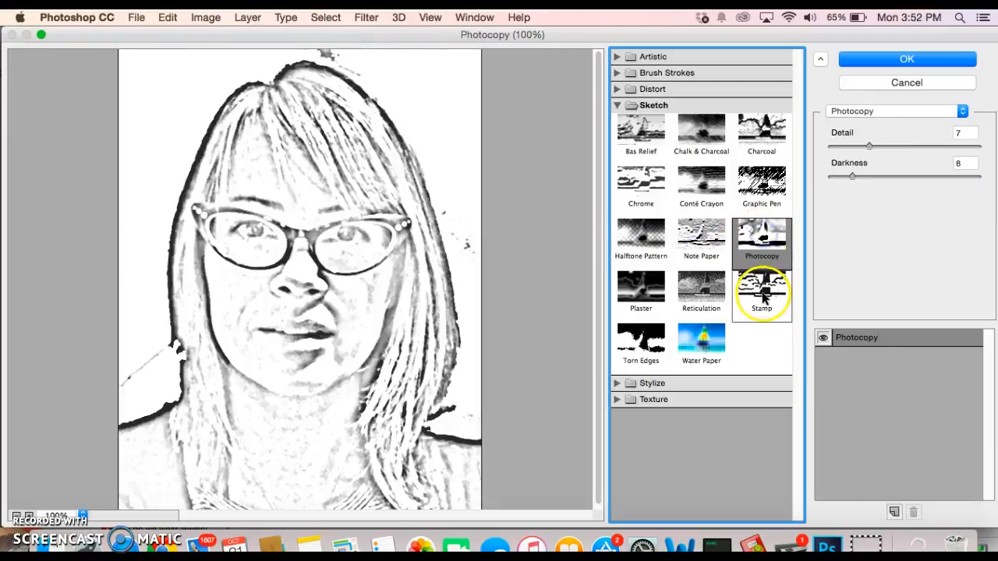
click(701, 290)
click(642, 288)
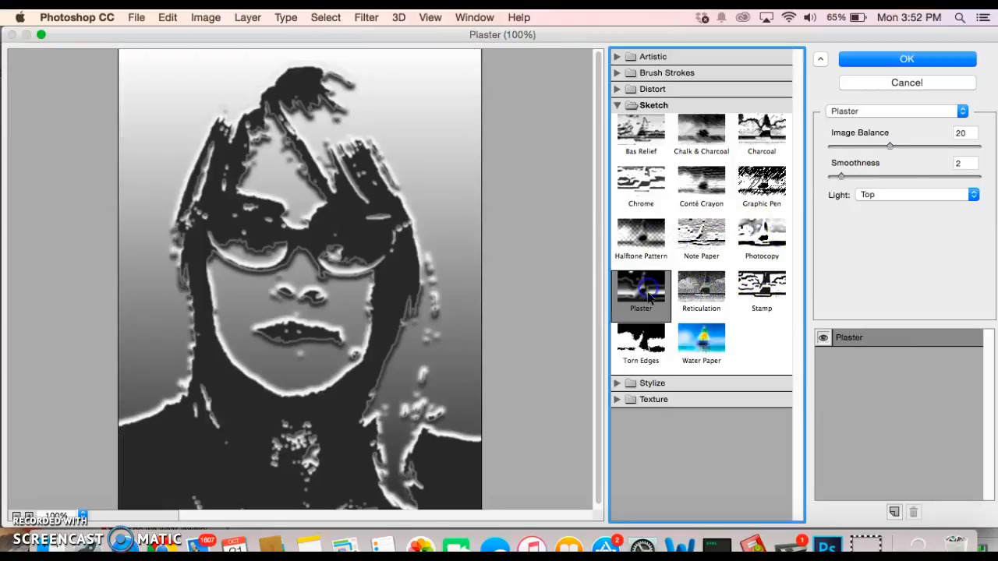
click(644, 357)
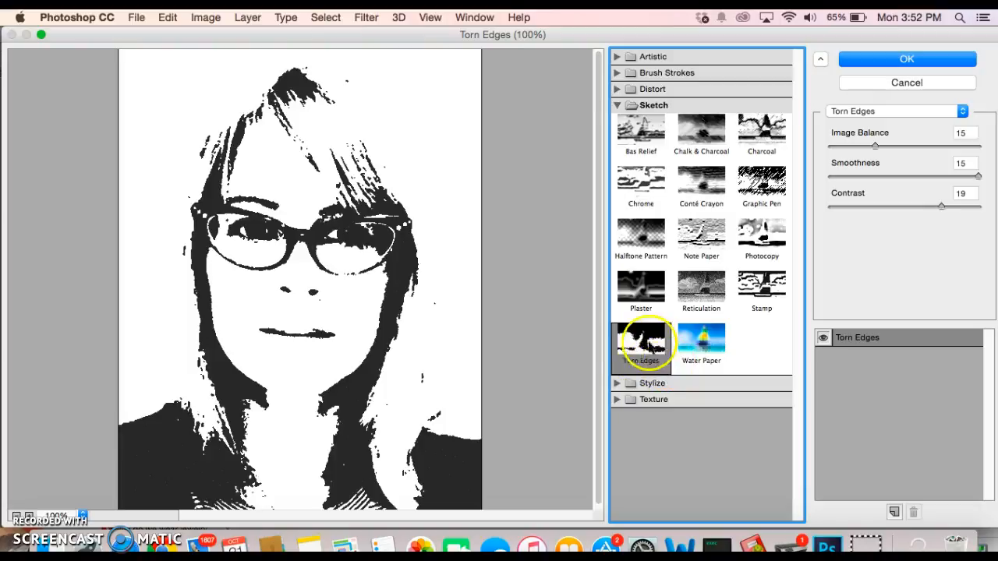
click(648, 106)
click(647, 107)
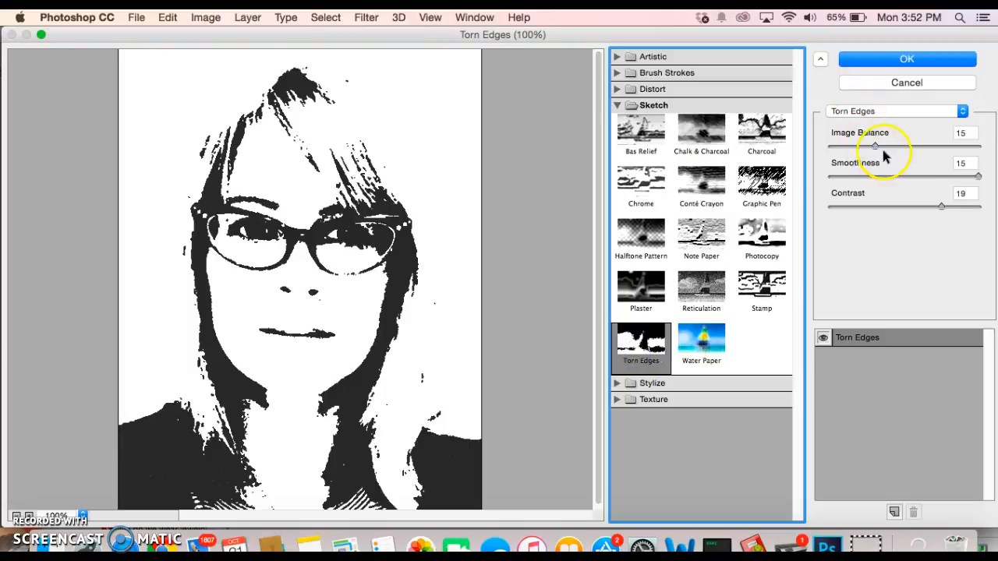
Apply Torn Edges with Image Balance 15, Smoothness 15 and Contrast 19
mouse_move(874, 145)
mouse_down()
mouse_move(849, 146)
mouse_move(934, 145)
mouse_move(876, 150)
mouse_up()
mouse_move(975, 176)
mouse_down()
mouse_move(902, 179)
mouse_move(976, 167)
mouse_up()
click(958, 177)
drag(906, 178, 981, 179)
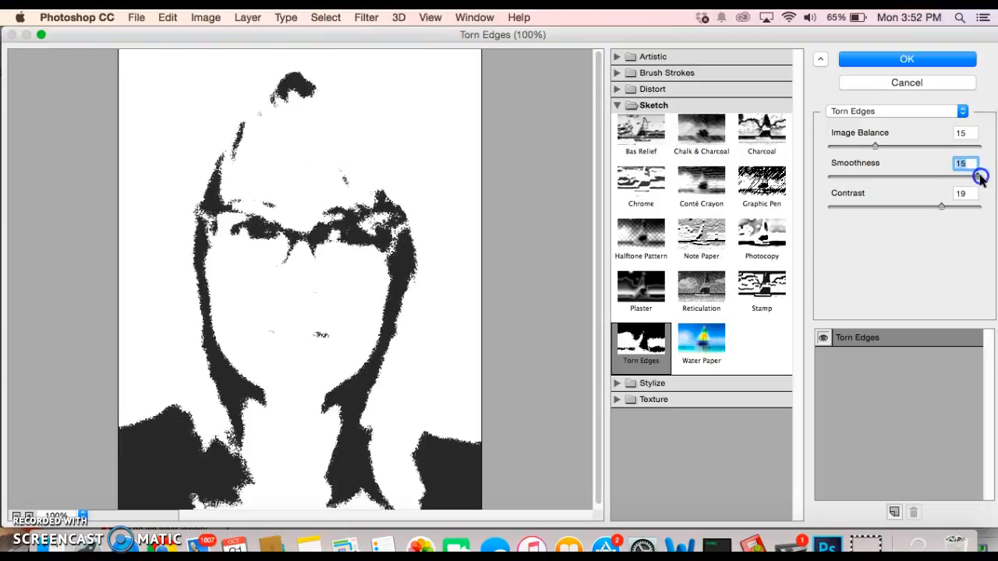
click(874, 146)
drag(876, 148, 875, 148)
click(911, 60)
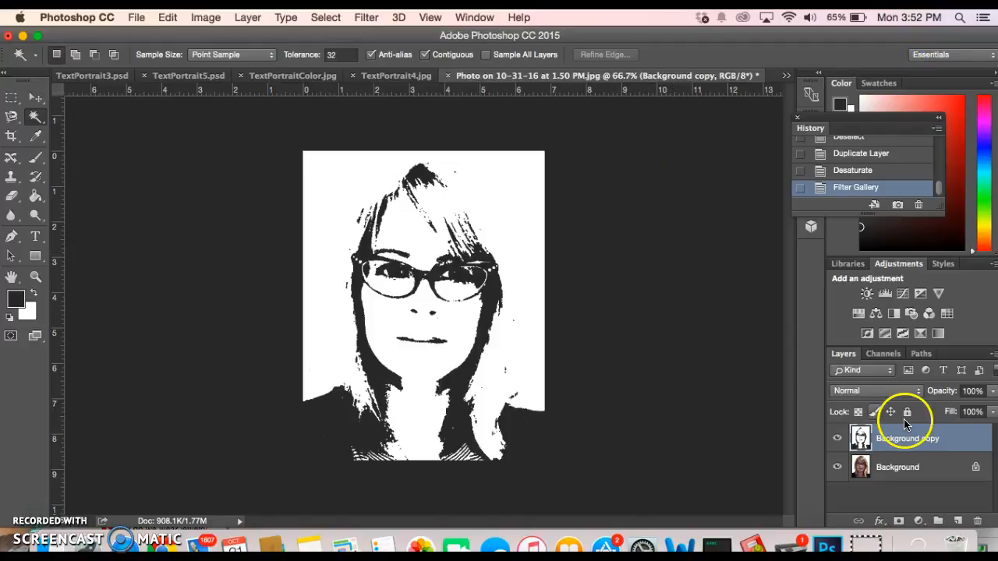
click(837, 442)
click(837, 442)
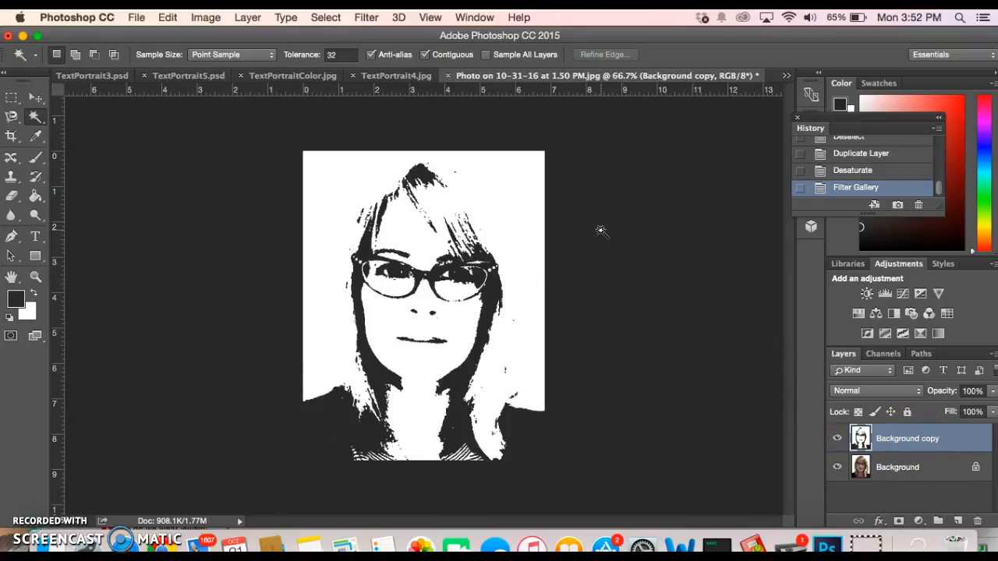
click(503, 195)
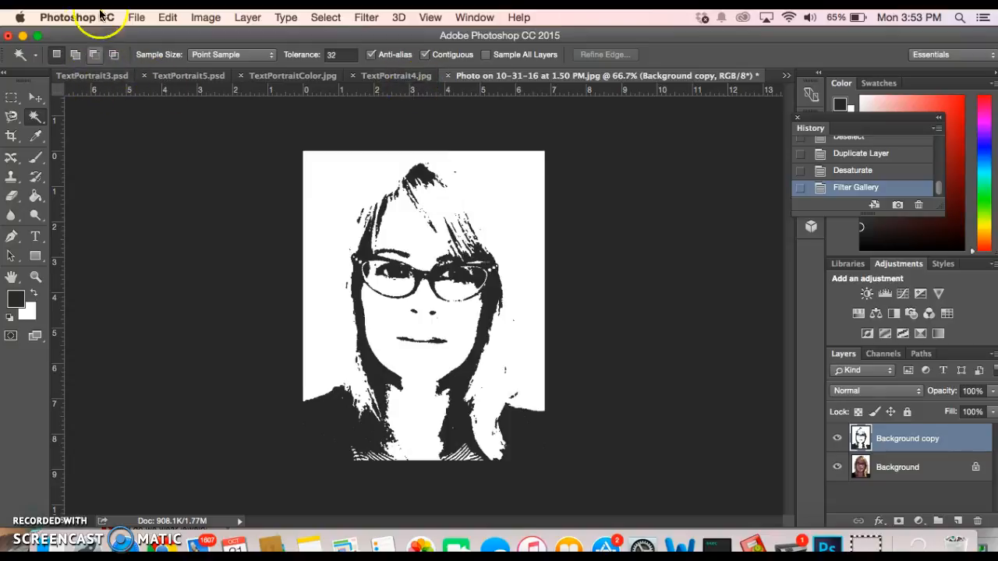
Start a new document named Text with its size measured in inches
click(137, 18)
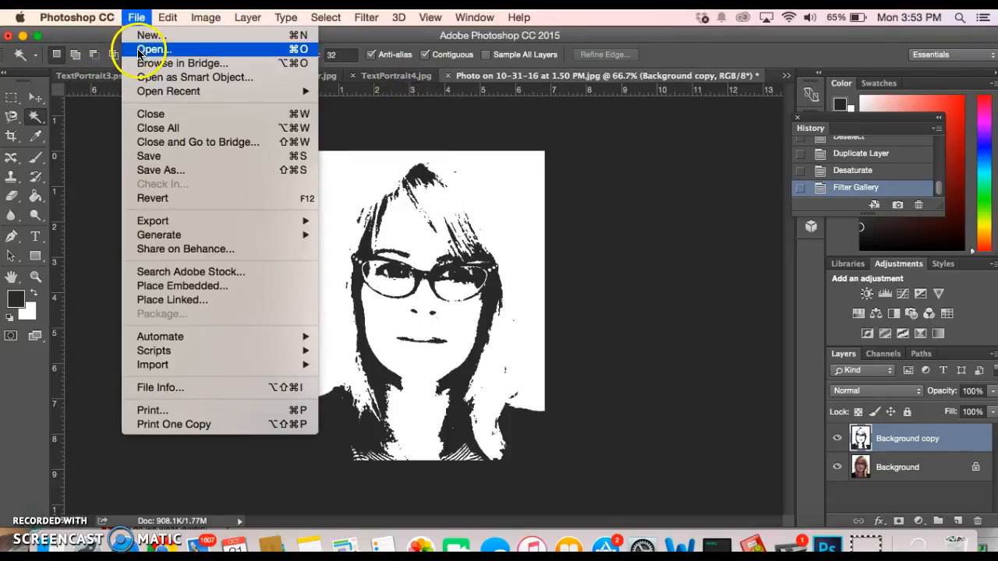
click(140, 37)
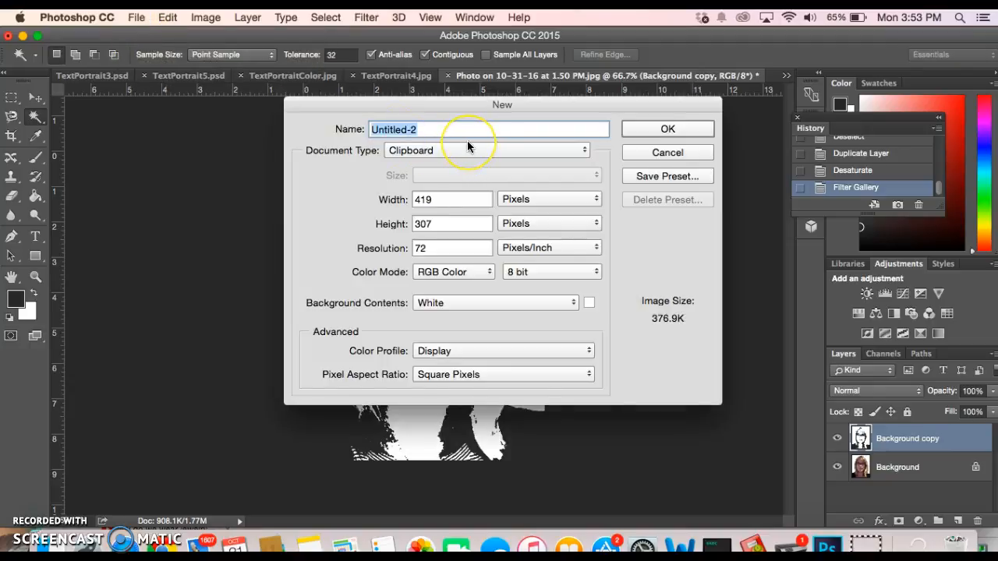
text(Text)
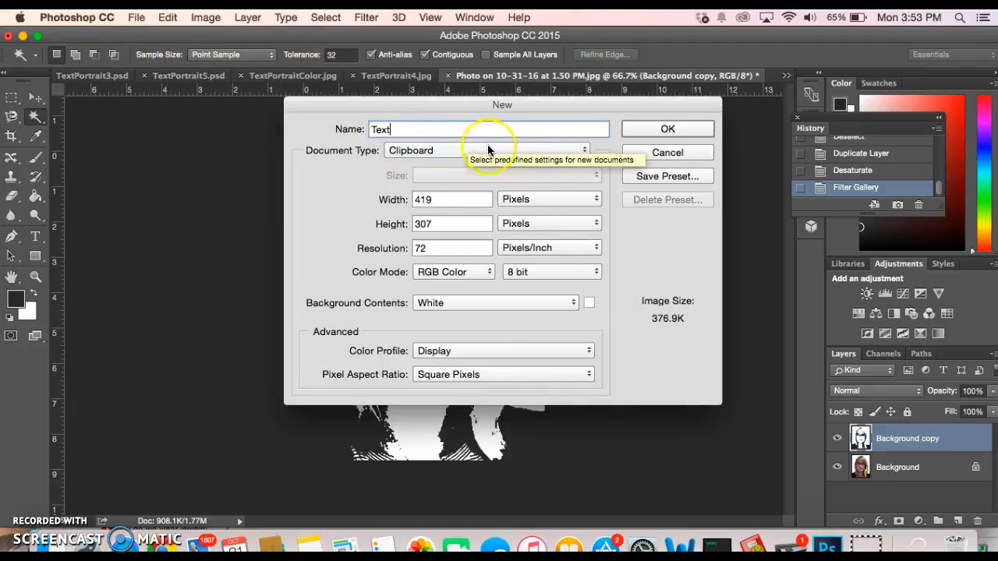
click(535, 200)
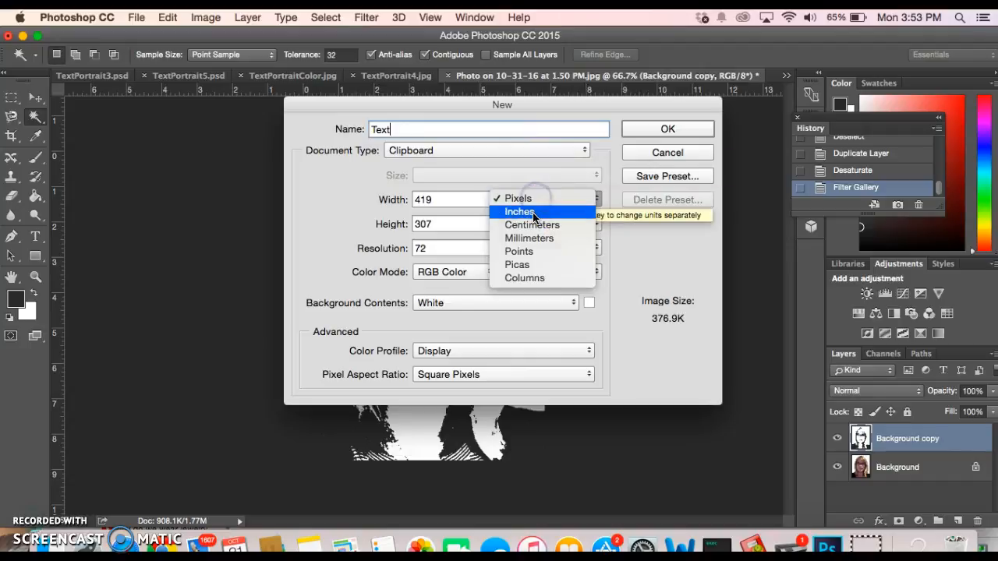
click(533, 212)
Set the size to 8.5 × 11 inches at 150 pixels/inch and create it
double_click(472, 203)
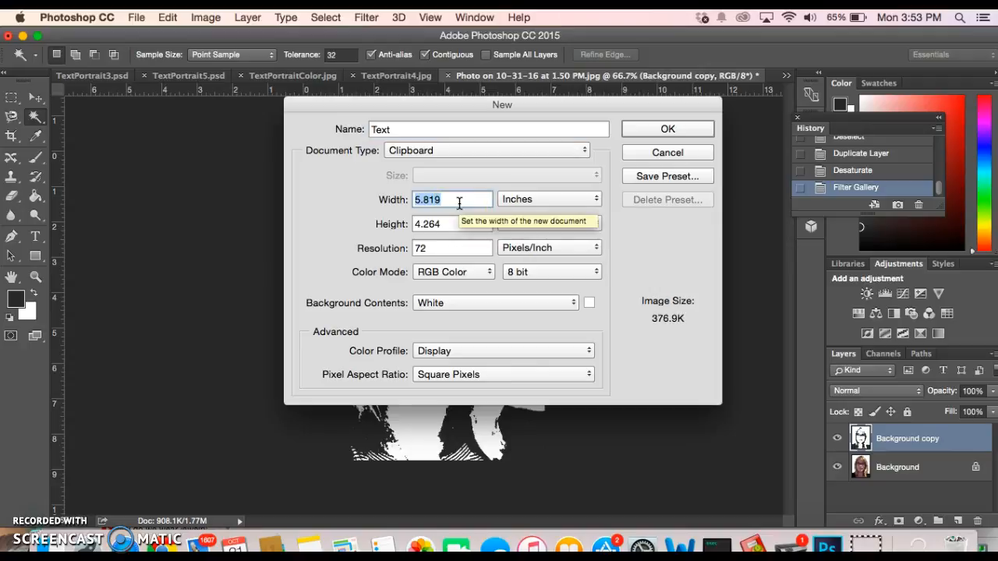
text(8)
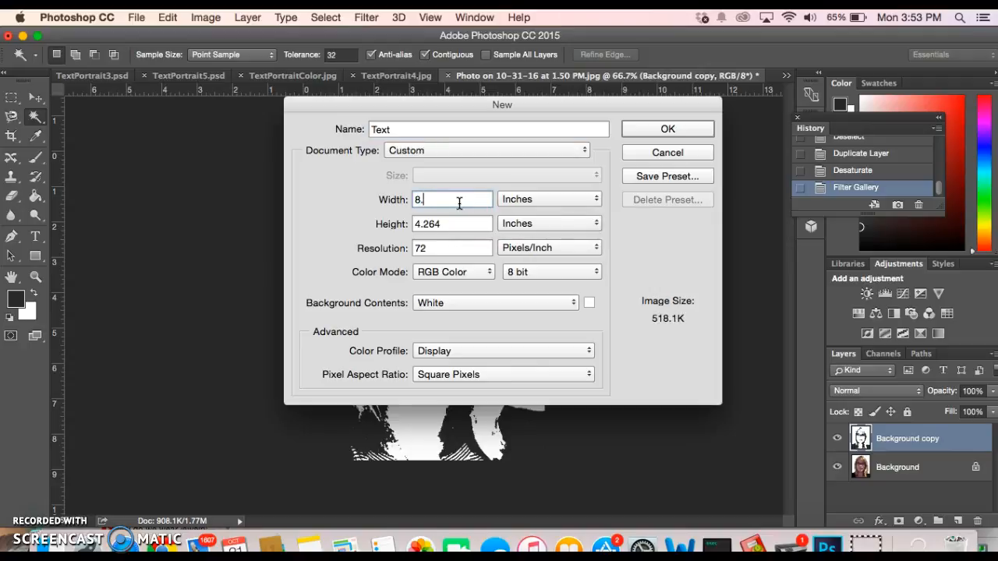
text(.5)
key(Tab)
text(11)
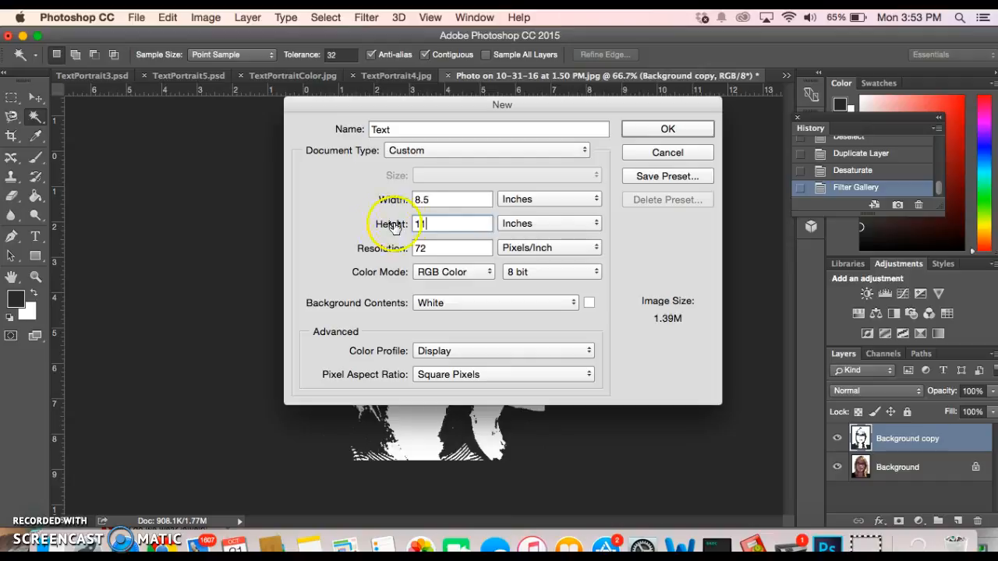
click(440, 248)
drag(440, 247, 402, 248)
text(150)
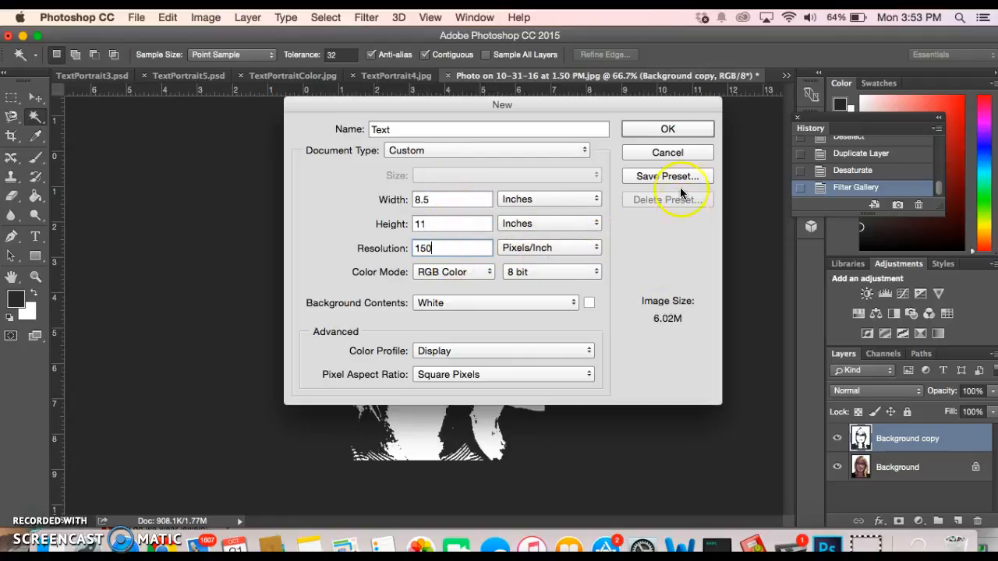
click(671, 128)
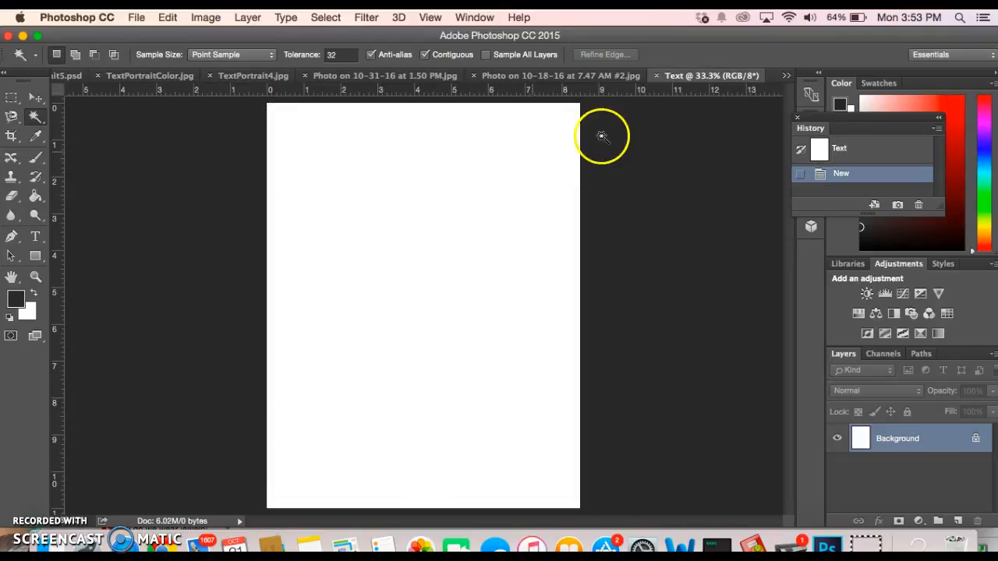
click(573, 76)
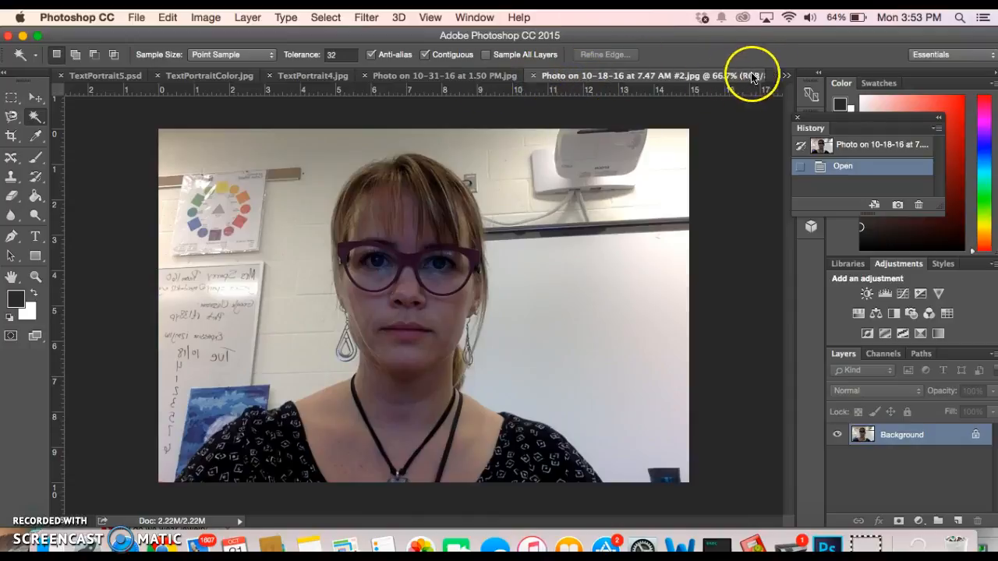
click(785, 76)
click(830, 76)
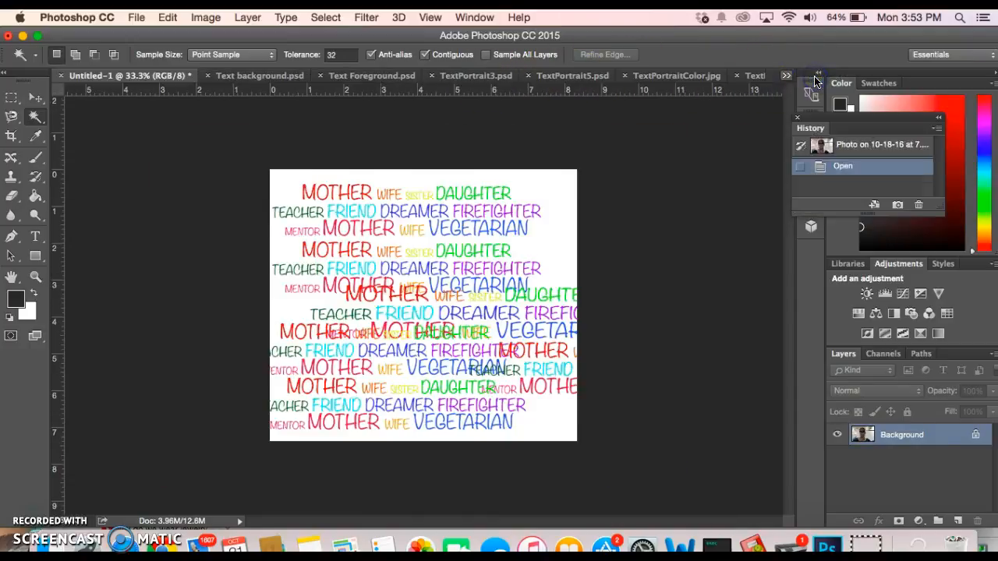
click(785, 76)
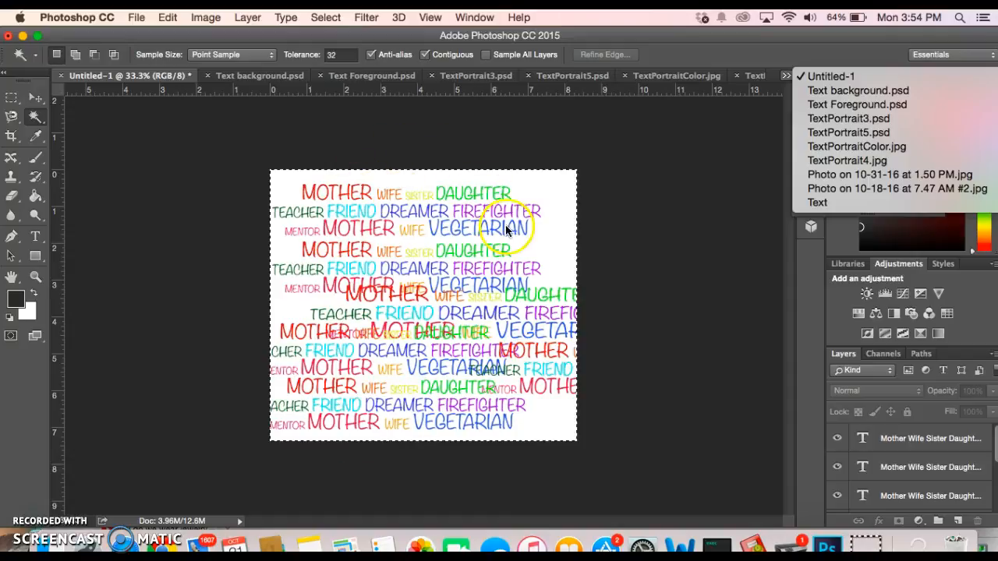
click(819, 203)
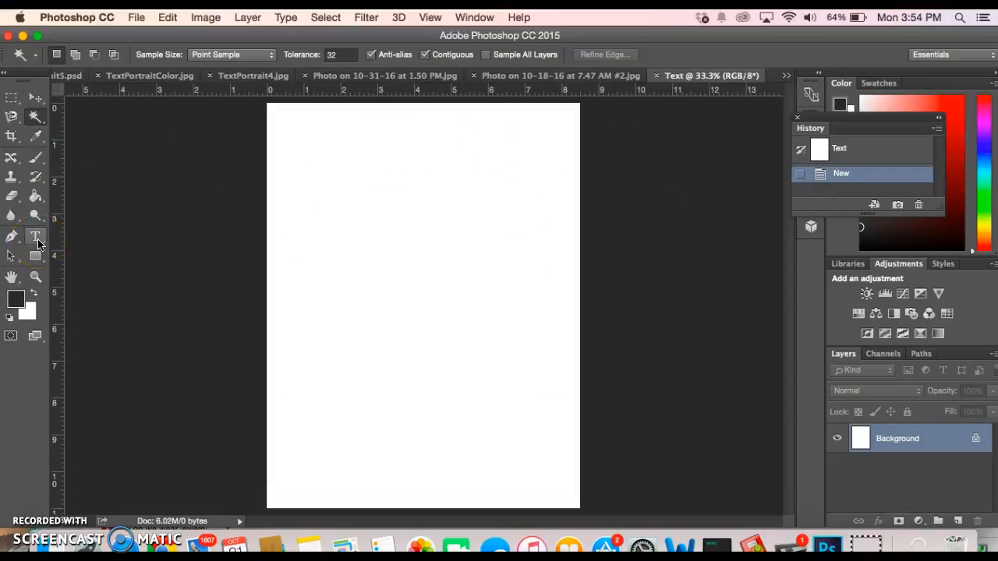
Select the Horizontal Type Tool and choose Bangla MN Bold from the font list
click(37, 241)
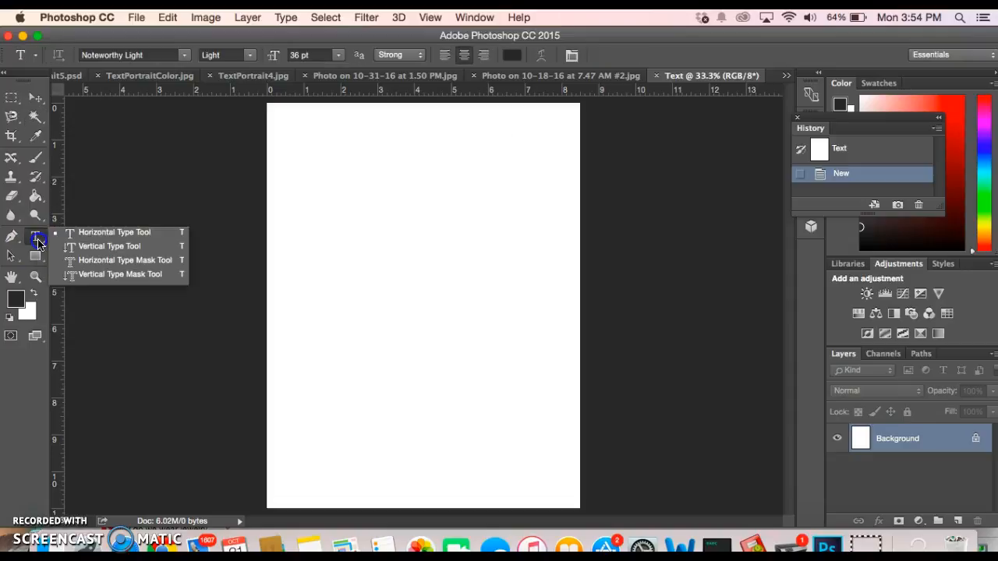
click(73, 232)
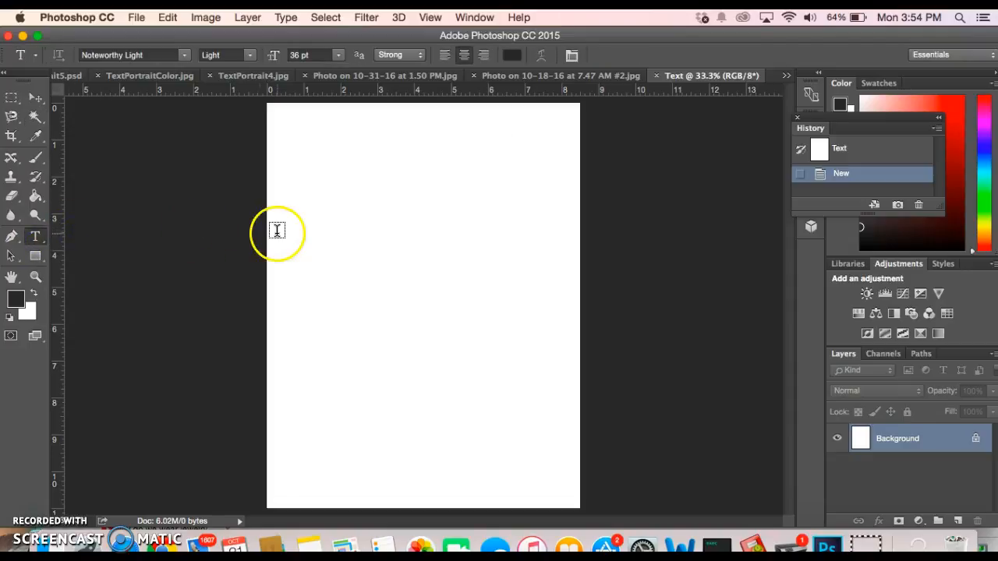
click(184, 54)
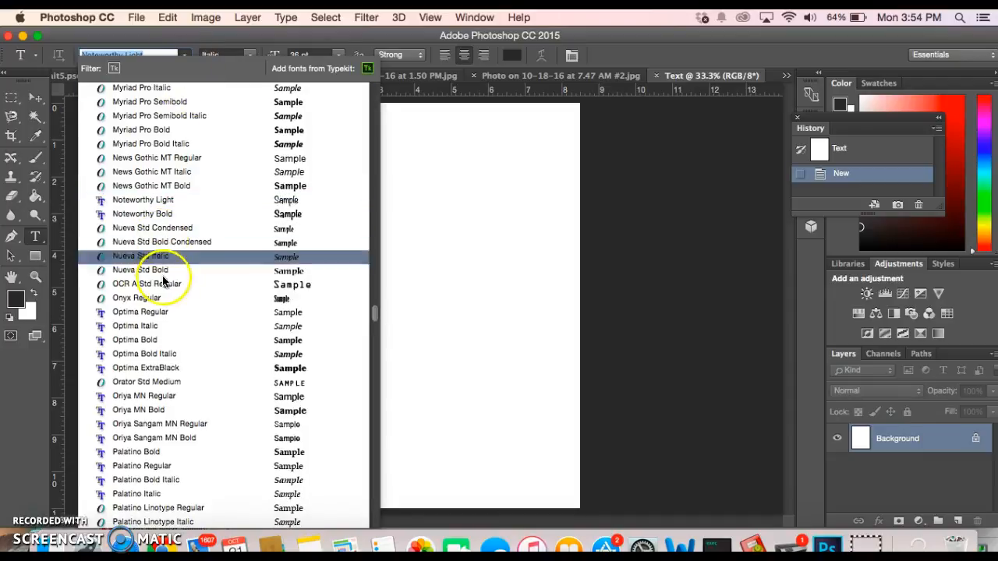
scroll(168, 336, up, 5)
scroll(164, 343, up, 15)
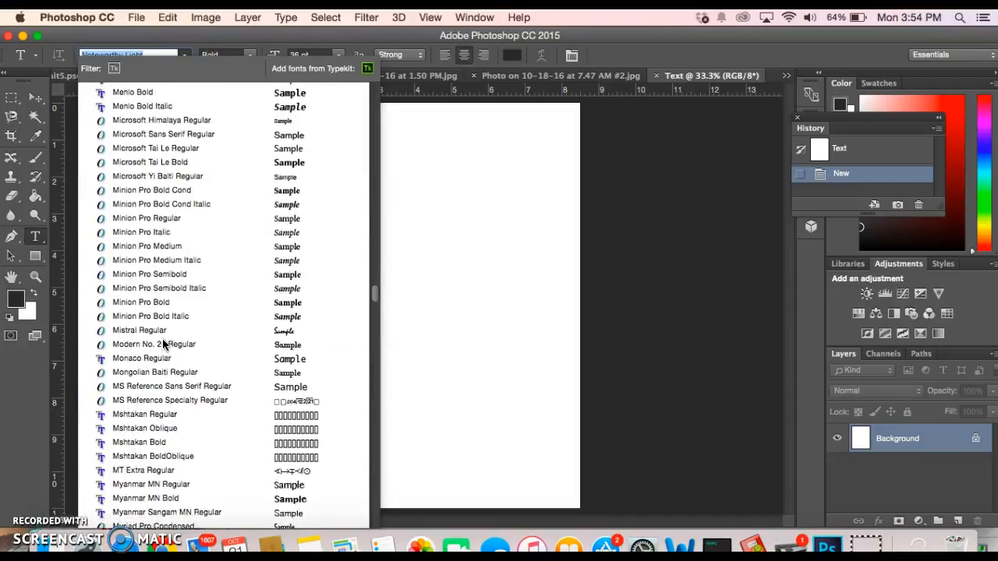
scroll(231, 204, up, 15)
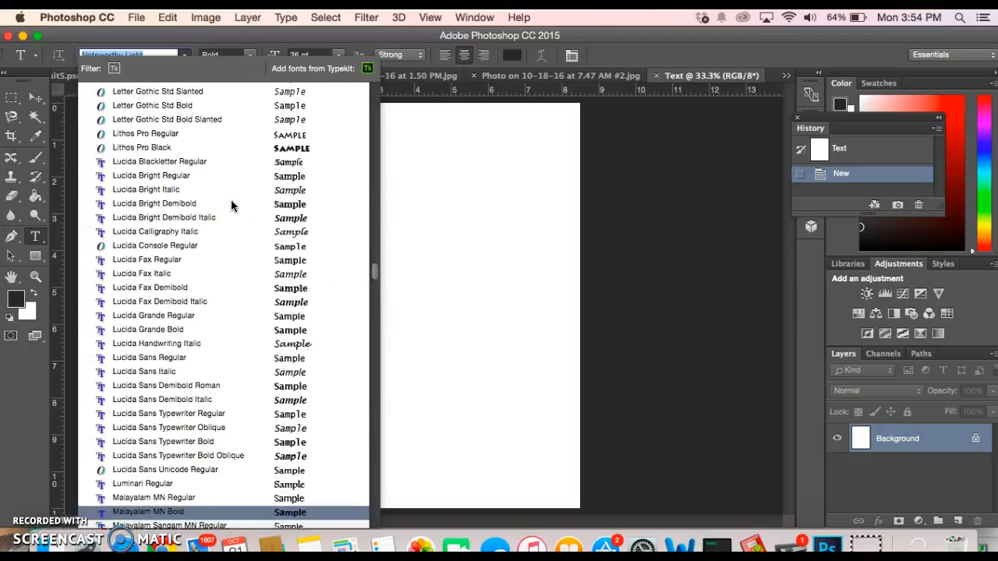
scroll(231, 206, up, 15)
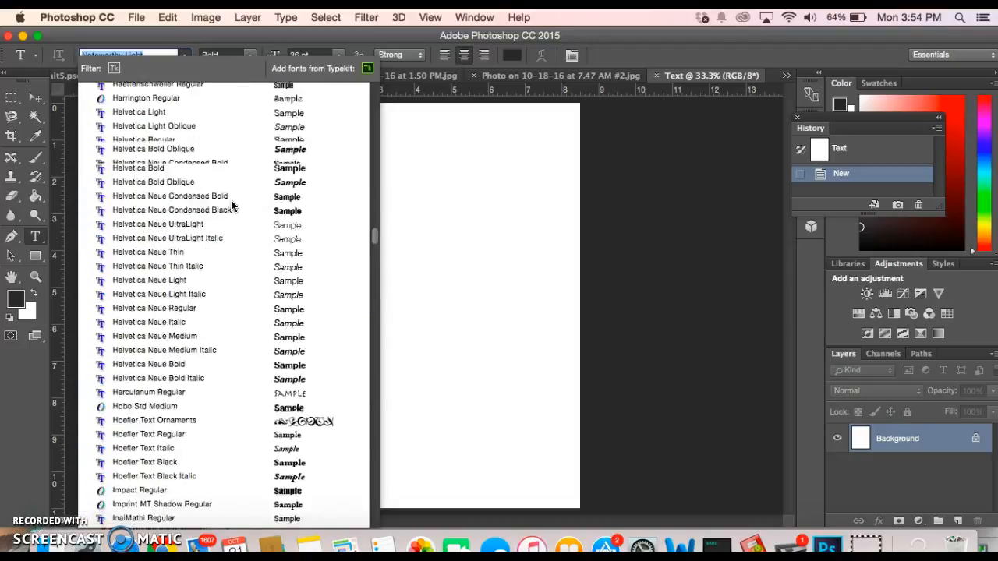
scroll(231, 206, up, 15)
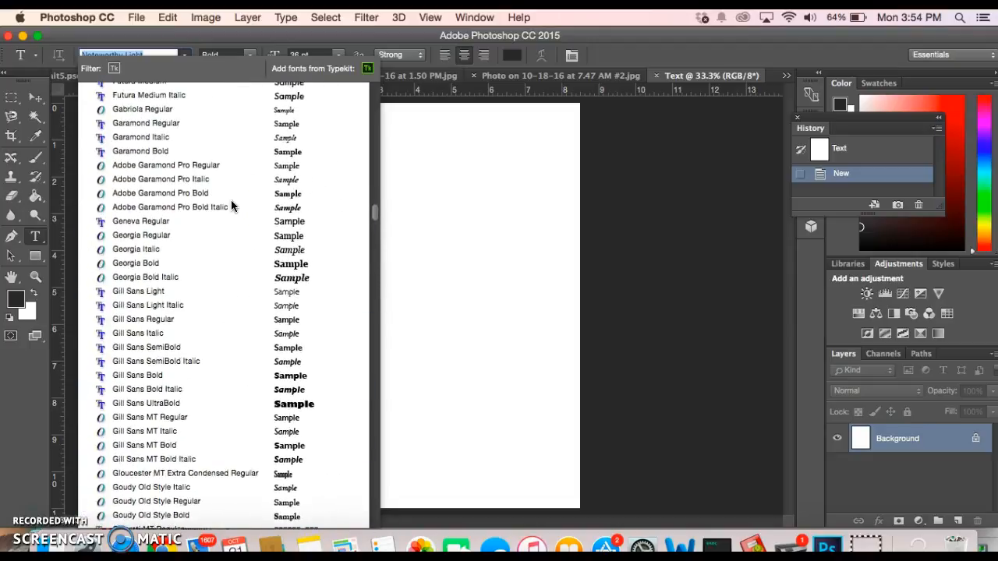
scroll(231, 206, up, 15)
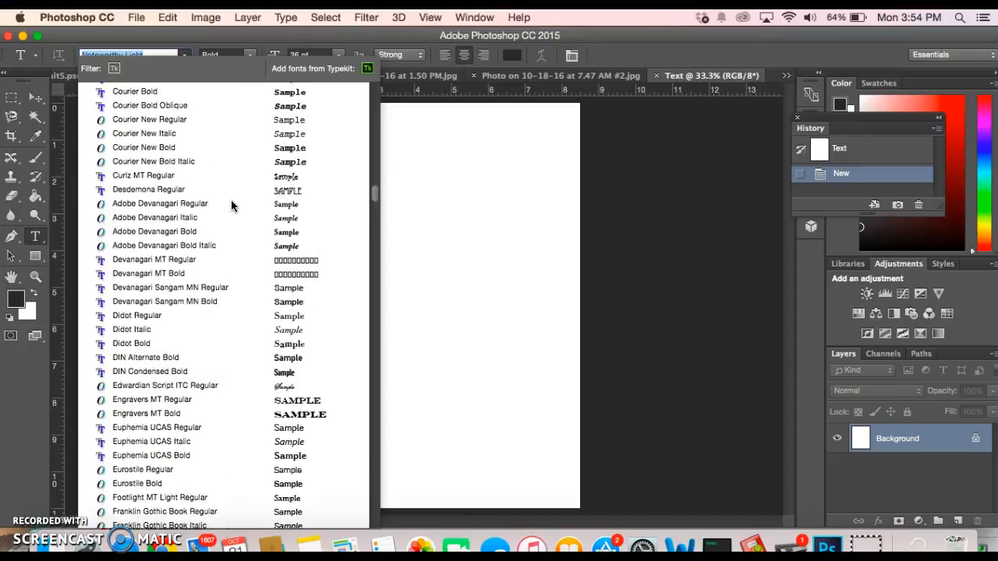
scroll(231, 206, up, 12)
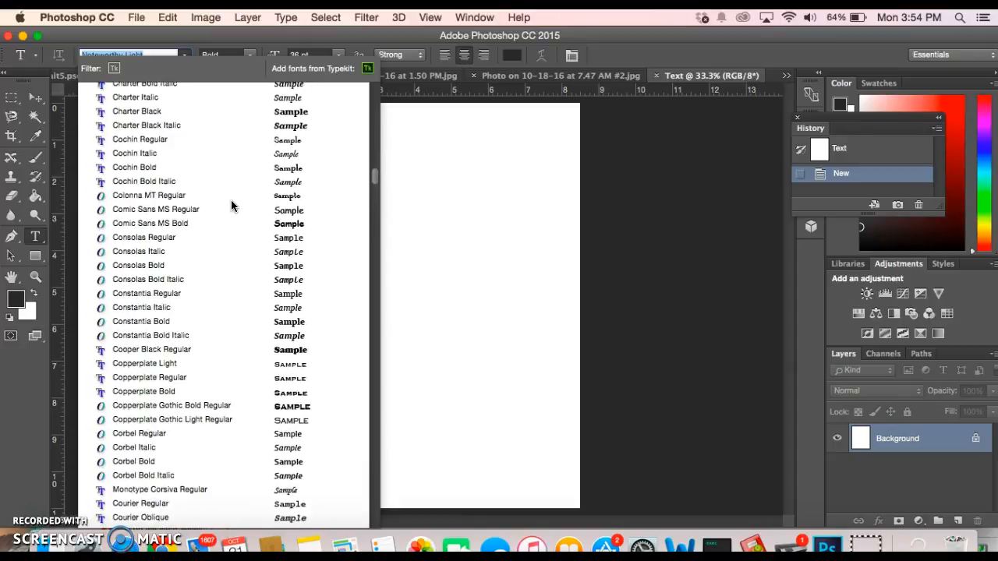
scroll(231, 206, up, 12)
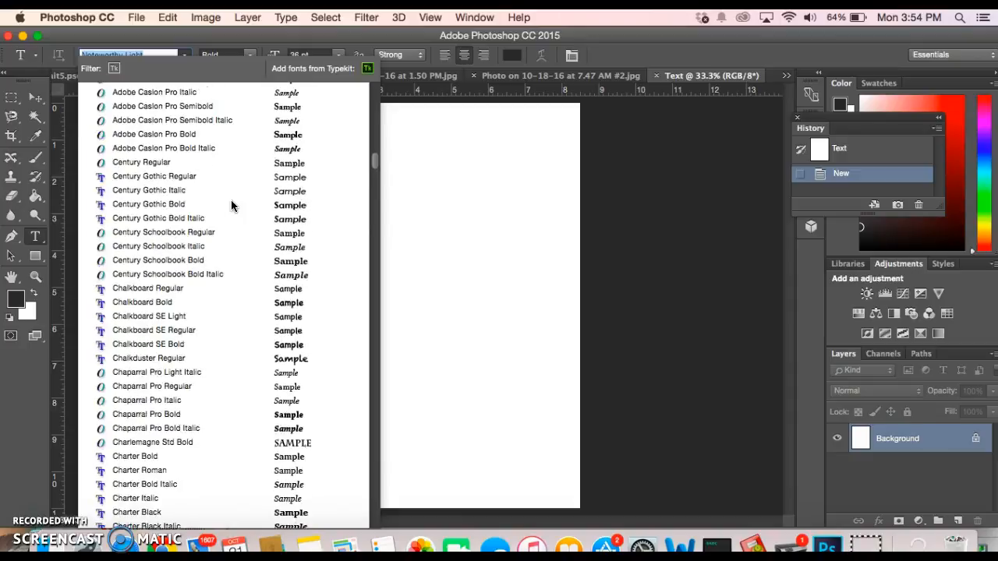
scroll(258, 102, up, 10)
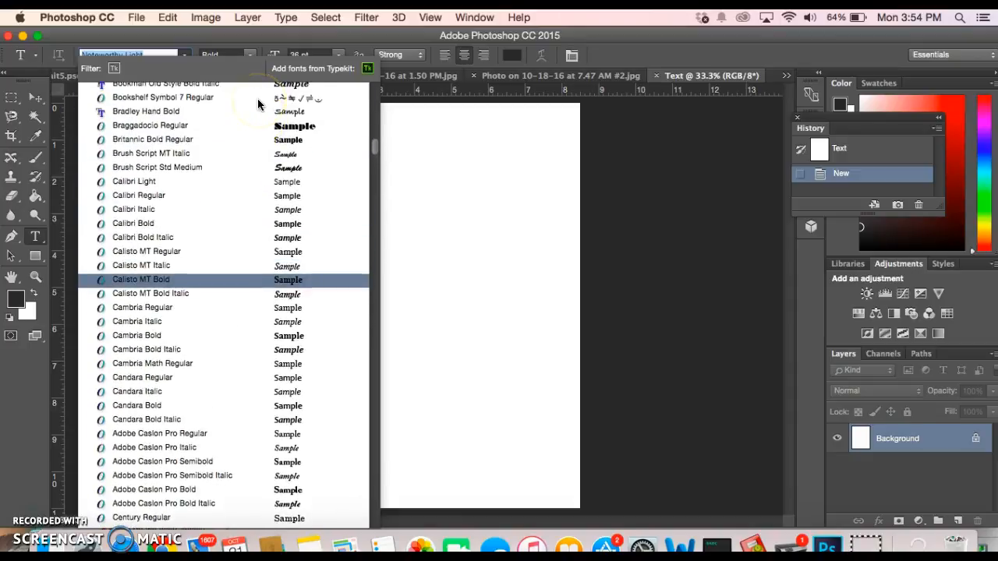
scroll(257, 99, up, 10)
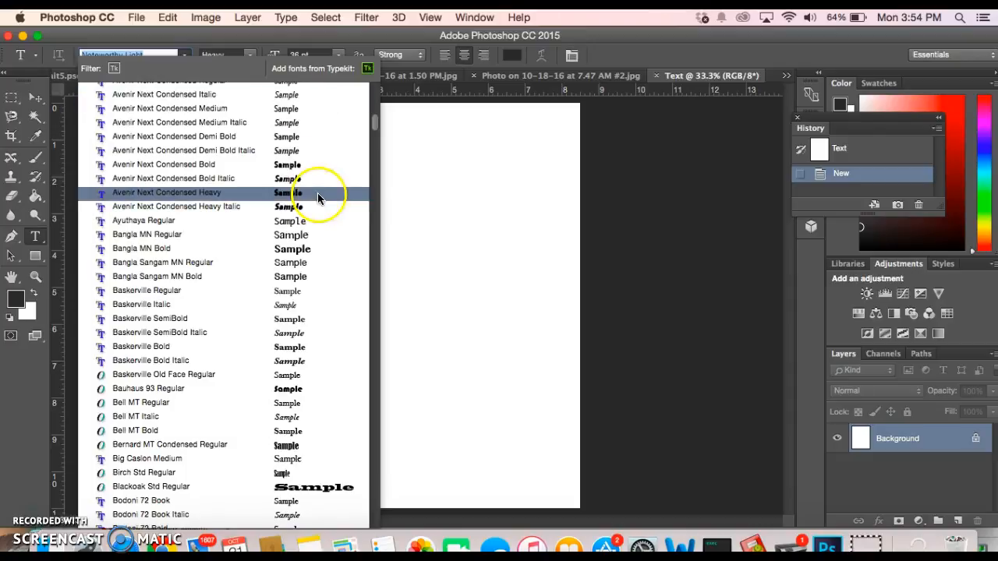
click(302, 250)
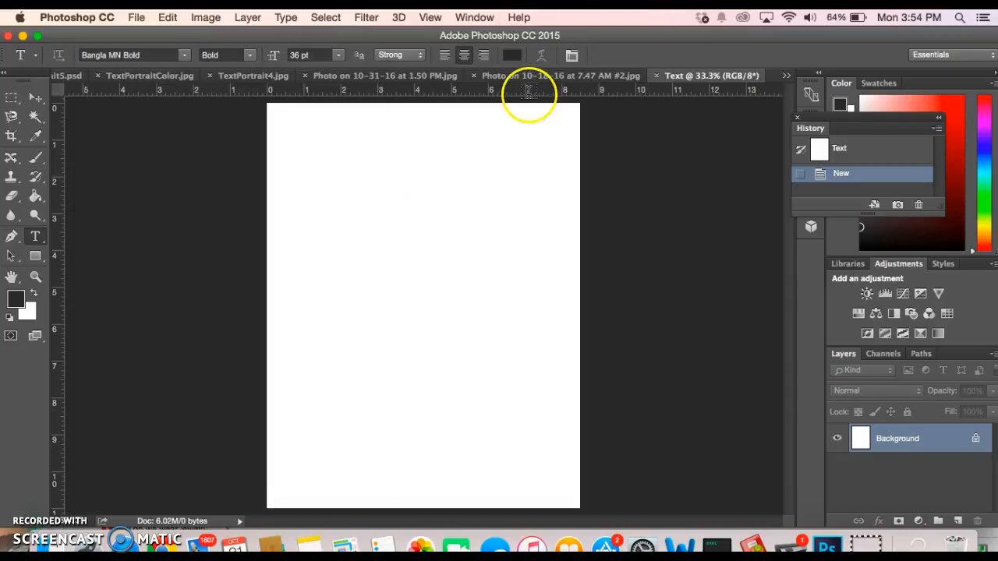
Pick the deep blue #0630ce as the text colour in the Color Picker
click(510, 56)
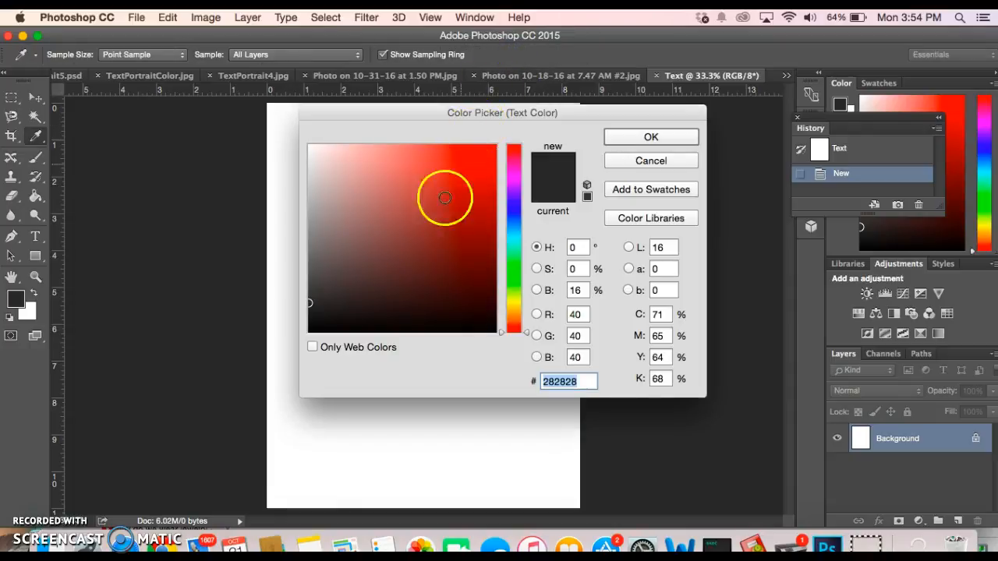
drag(513, 165, 518, 268)
drag(514, 189, 517, 229)
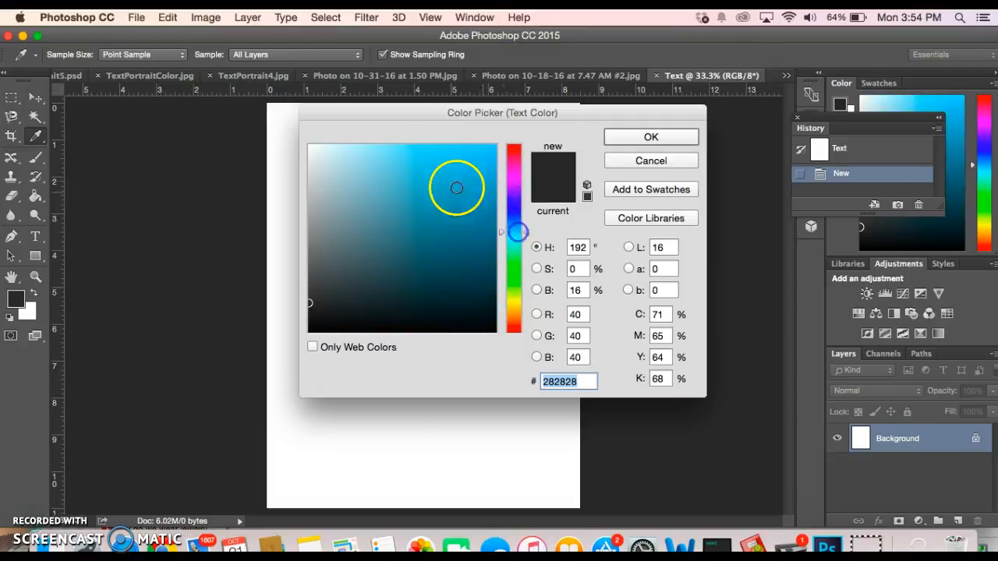
drag(427, 200, 469, 146)
drag(512, 245, 491, 180)
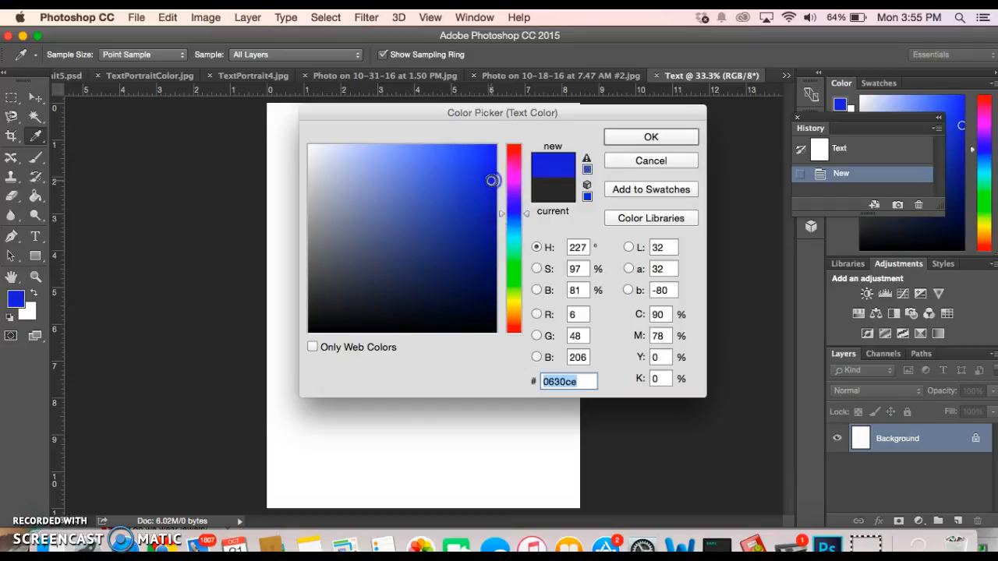
click(626, 141)
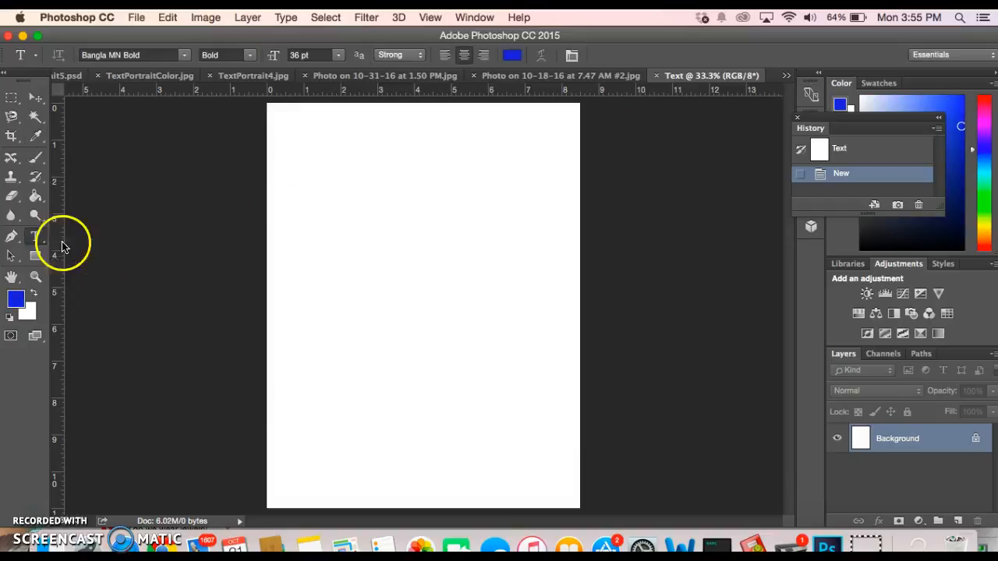
Set the type size to 18 pt and type 'I LOVE ART' repeatedly near the page top
click(339, 55)
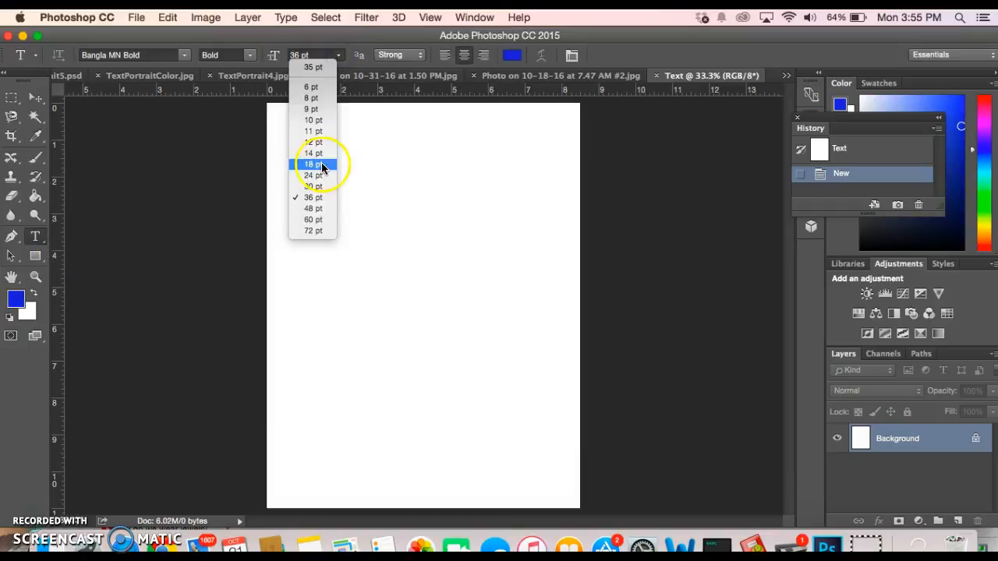
click(317, 198)
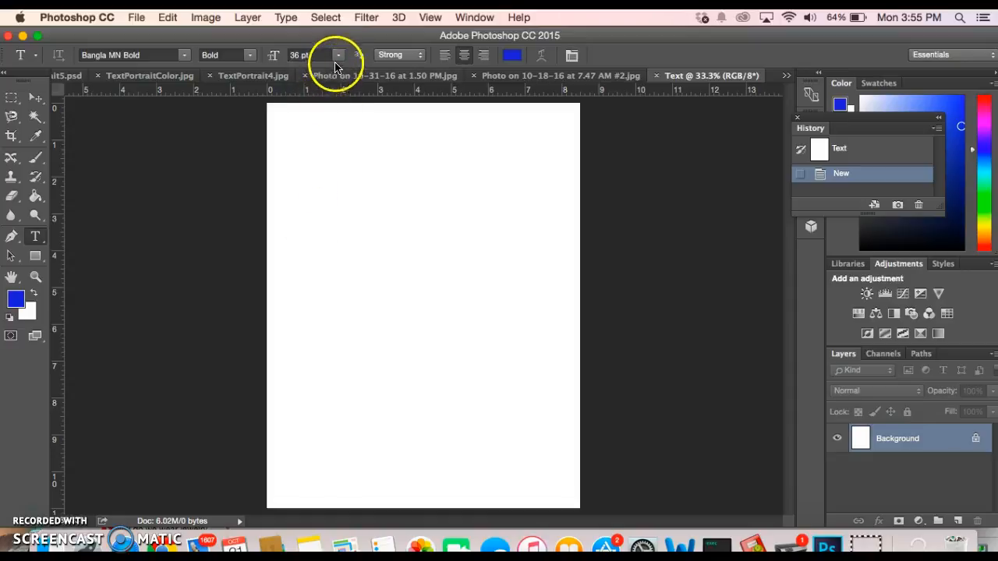
click(337, 55)
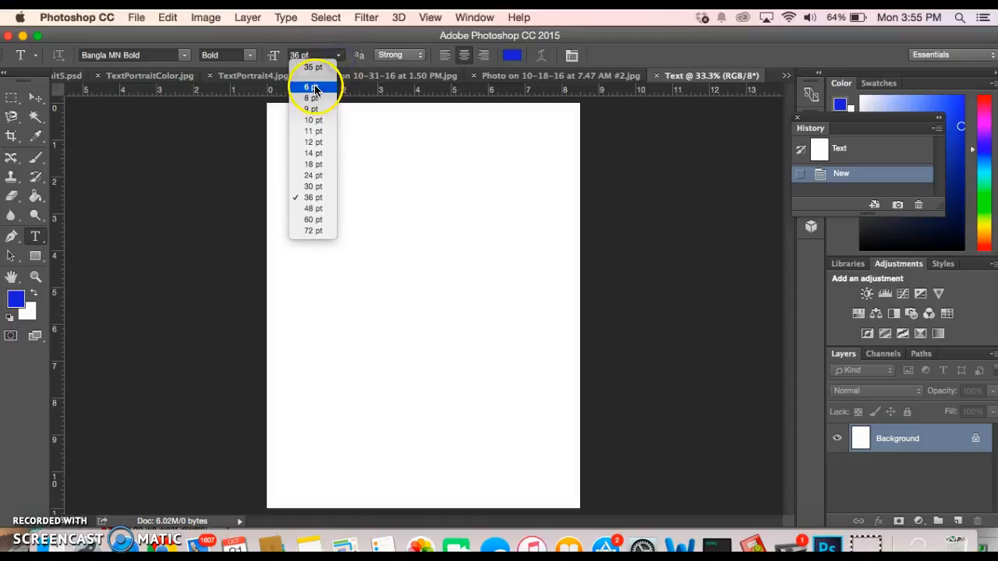
click(315, 197)
click(302, 54)
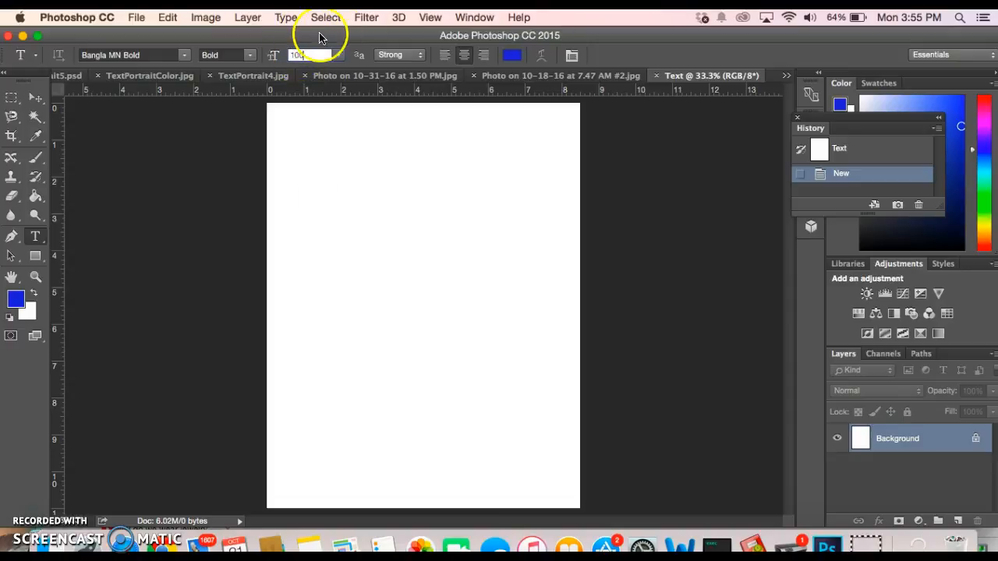
click(334, 122)
click(338, 56)
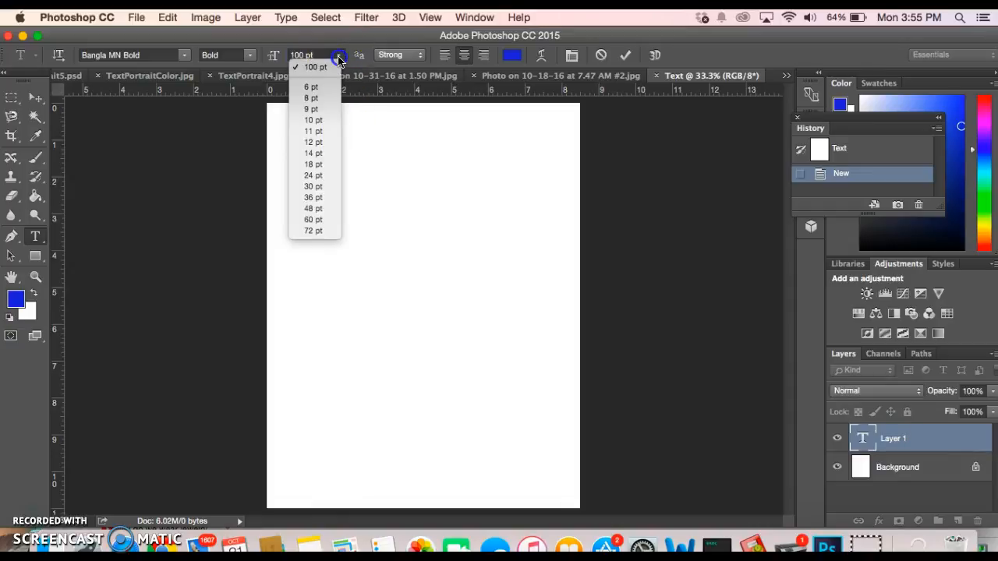
click(315, 165)
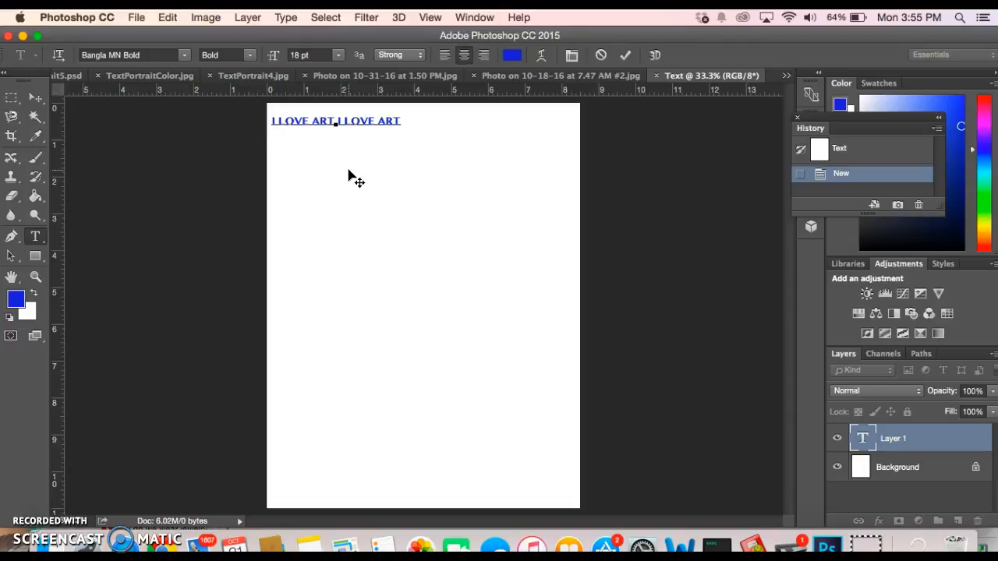
text(VE ART)
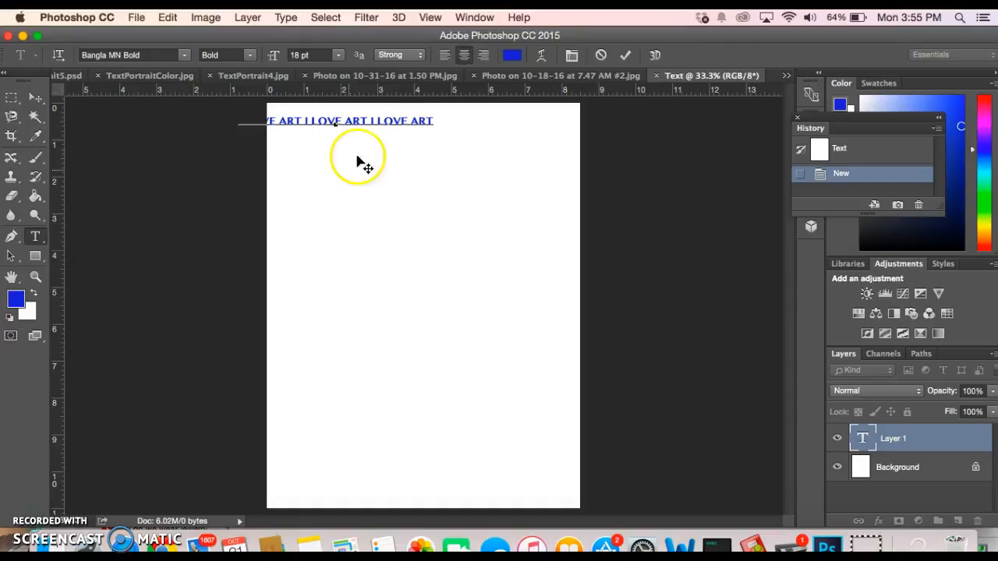
Shift the I LOVE ART text line right toward the page edge and slightly down
drag(440, 125, 470, 127)
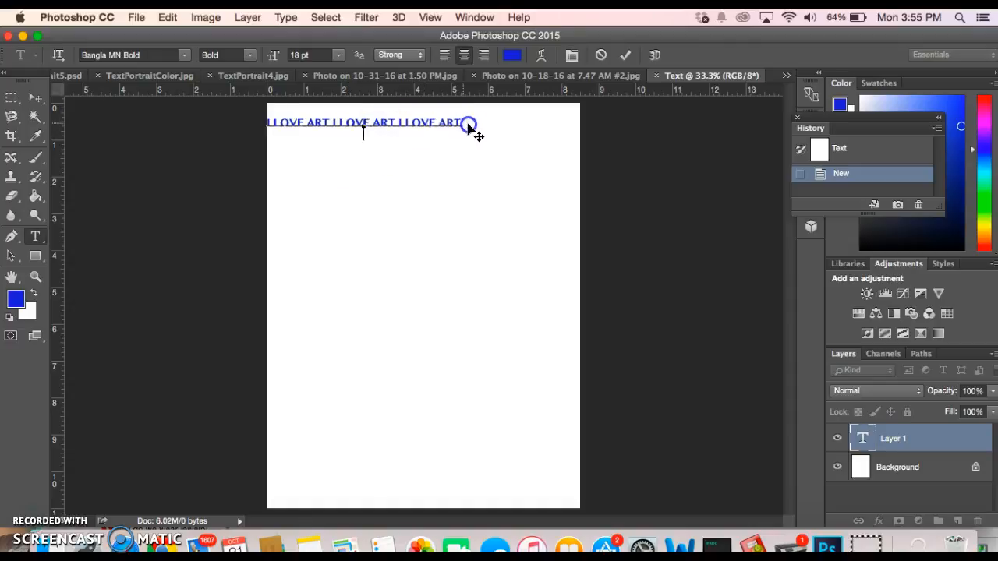
click(412, 125)
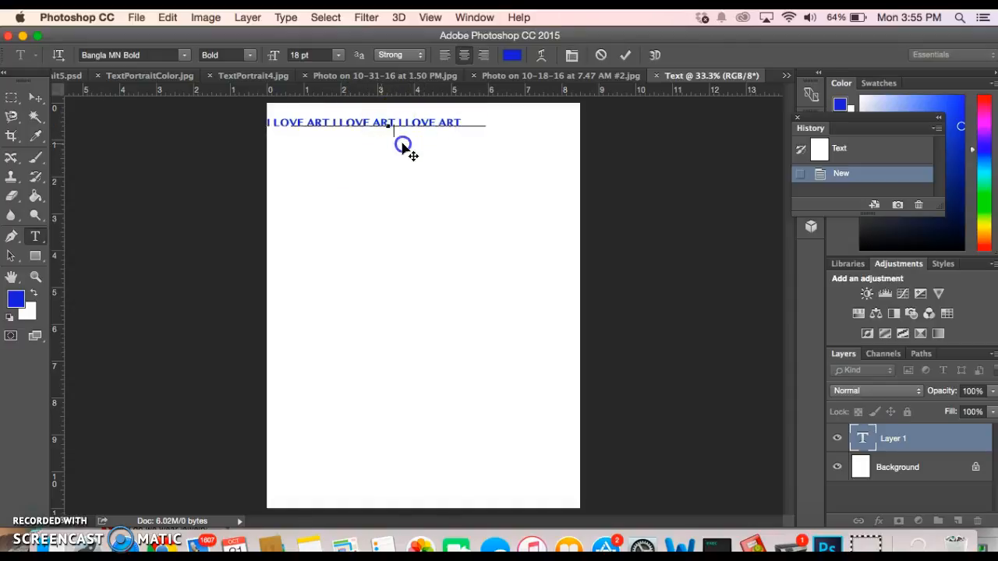
drag(403, 148, 429, 150)
Cut the I LOVE ART line and paste it back as stacked, overlapping lines, then commit the text
click(327, 126)
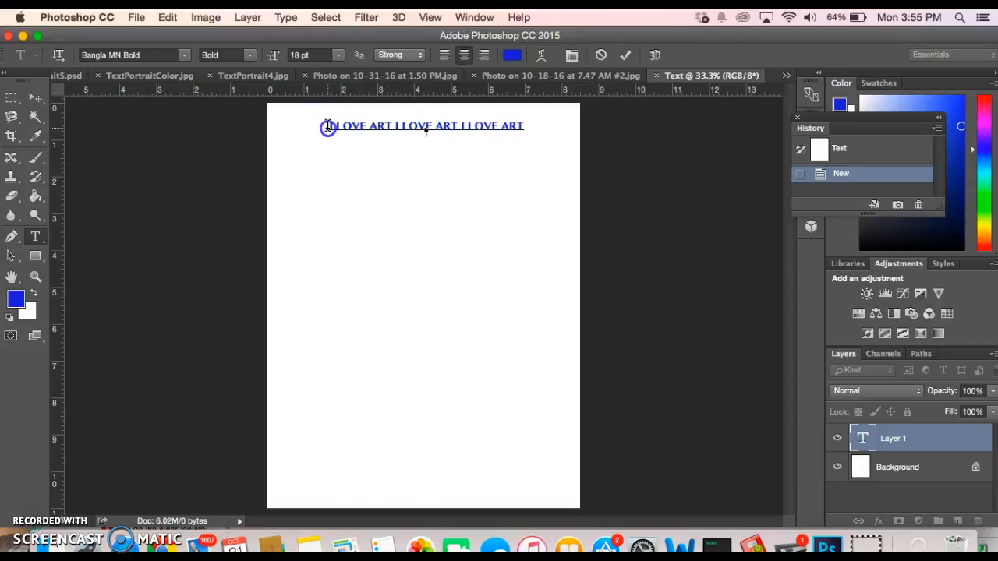
drag(523, 128, 327, 118)
key(super+c)
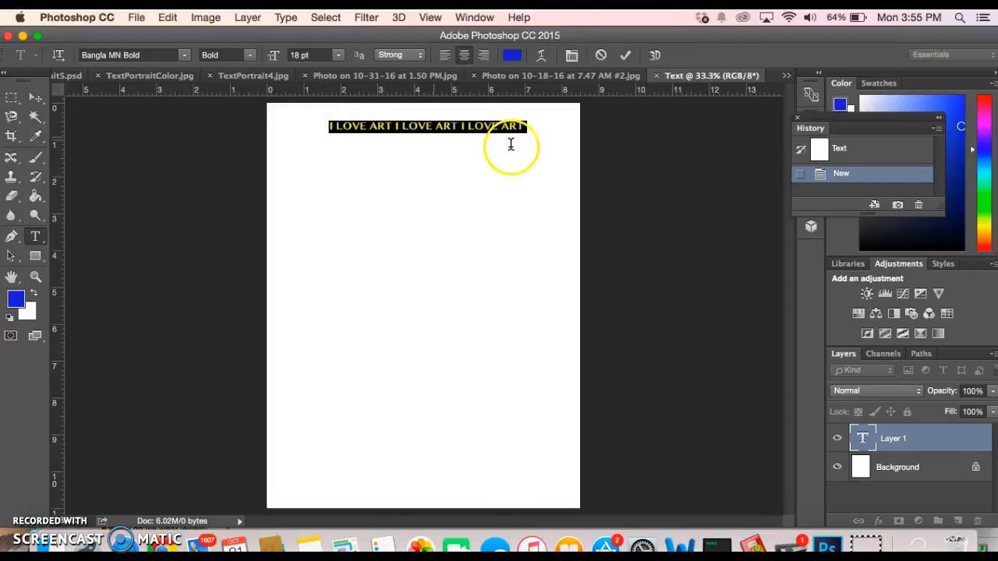
click(532, 128)
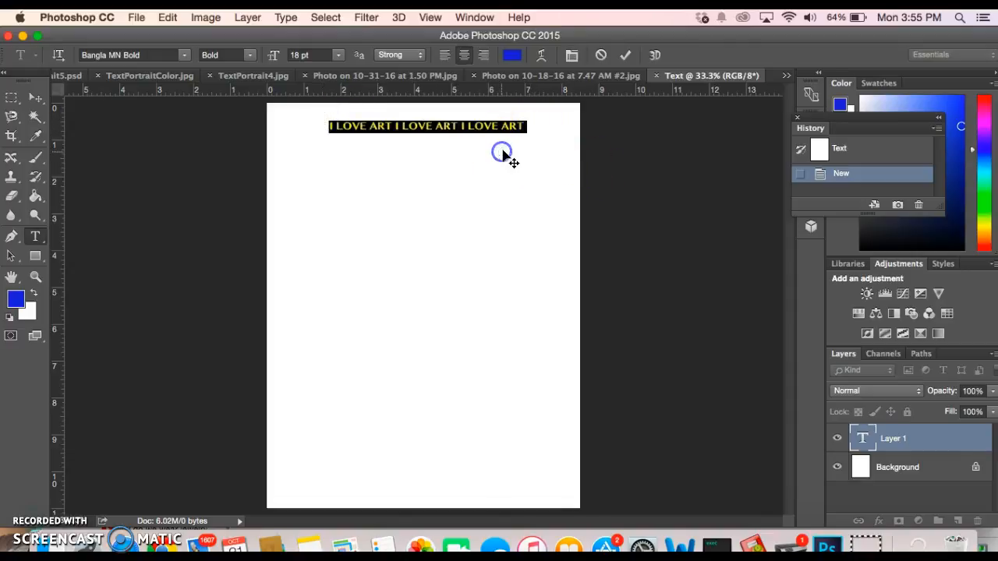
key(BackSpace)
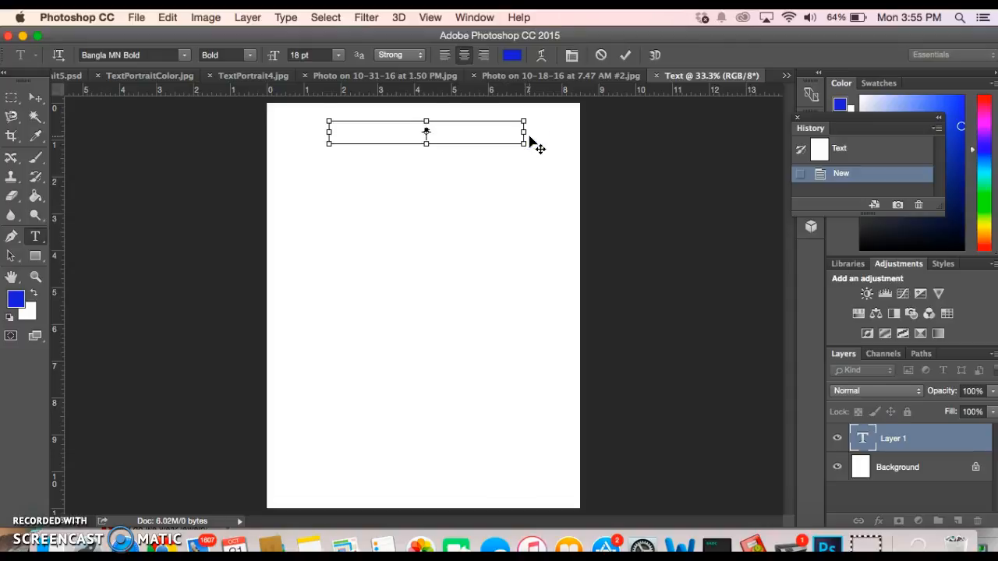
key(super+v)
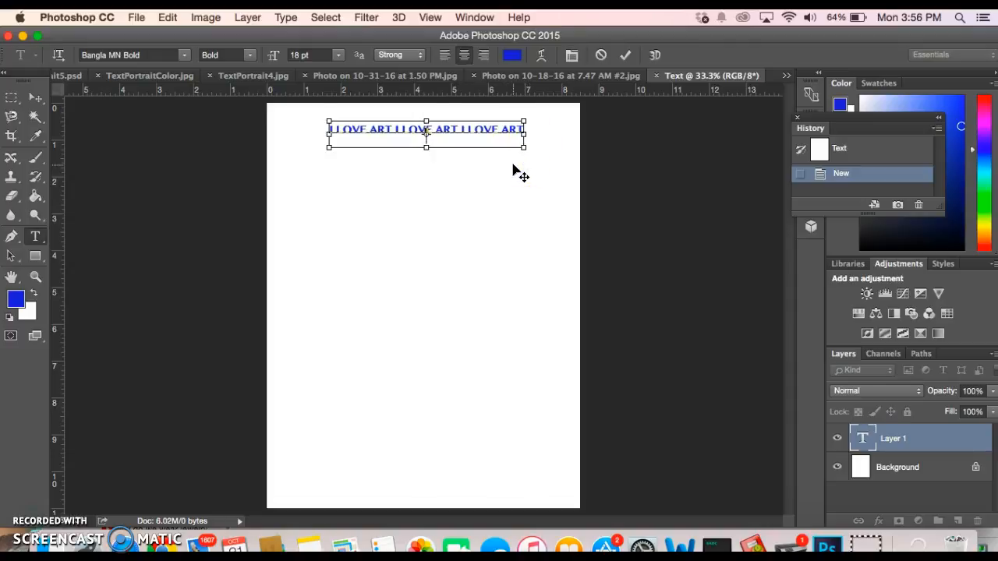
key(super+v)
key(super+v)
key(super+v)
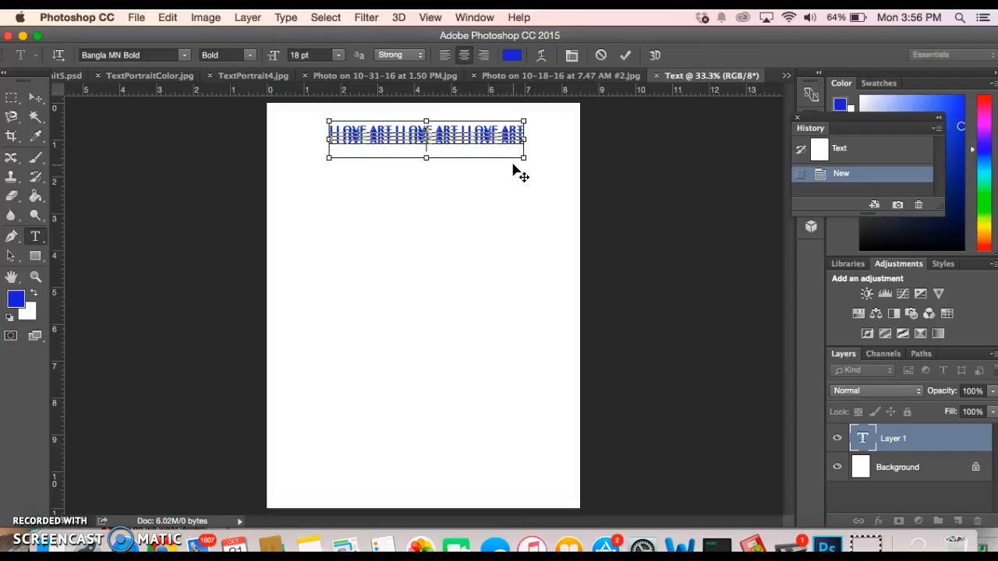
click(35, 97)
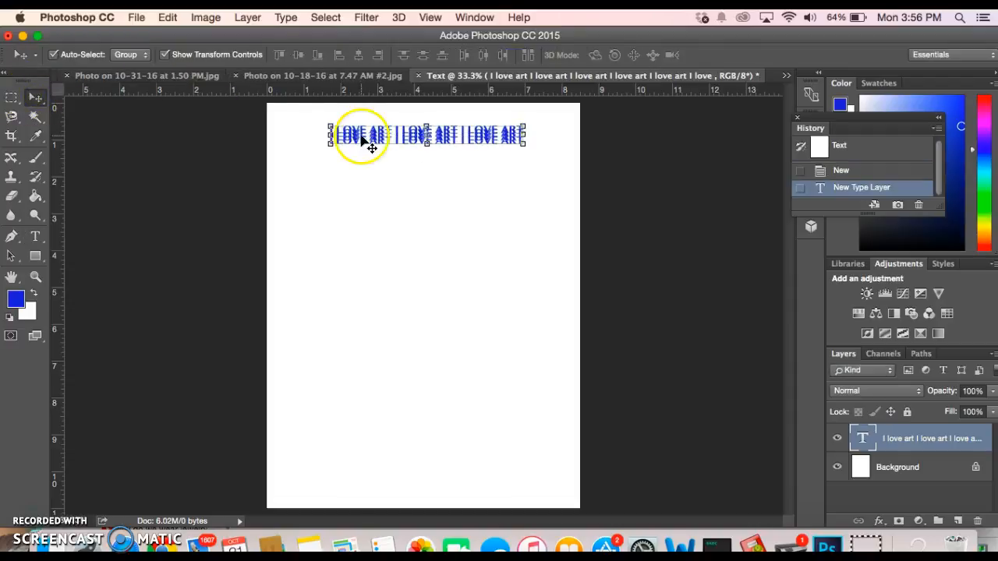
Move the text layer down and stretch it taller and wider across the page width
drag(380, 141, 379, 222)
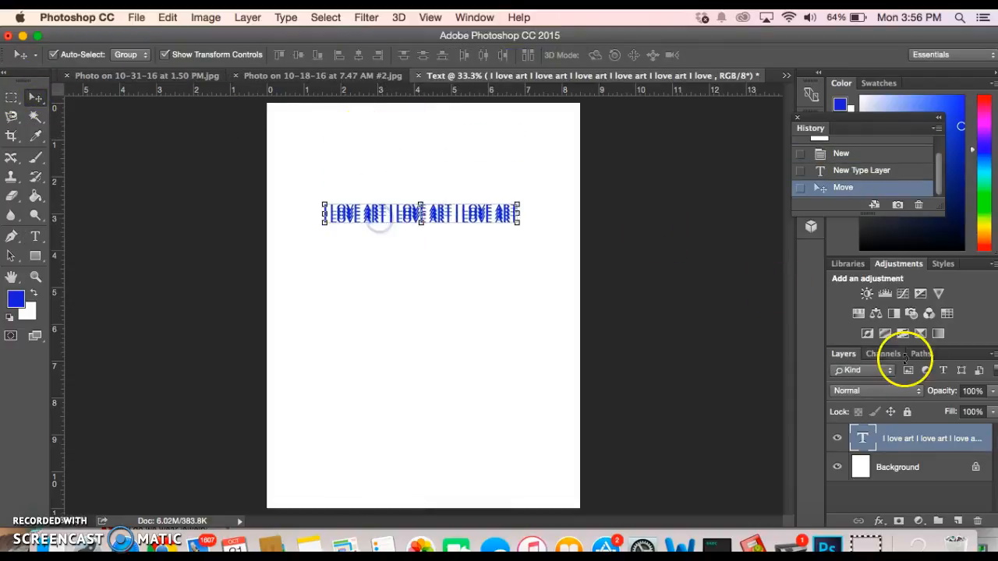
click(935, 439)
click(499, 208)
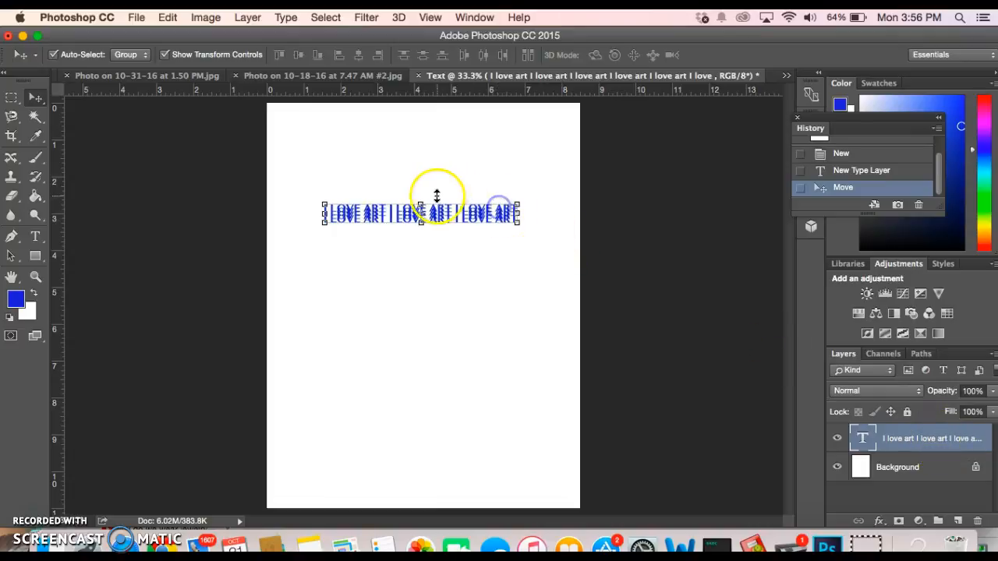
drag(420, 201, 420, 157)
drag(519, 199, 557, 197)
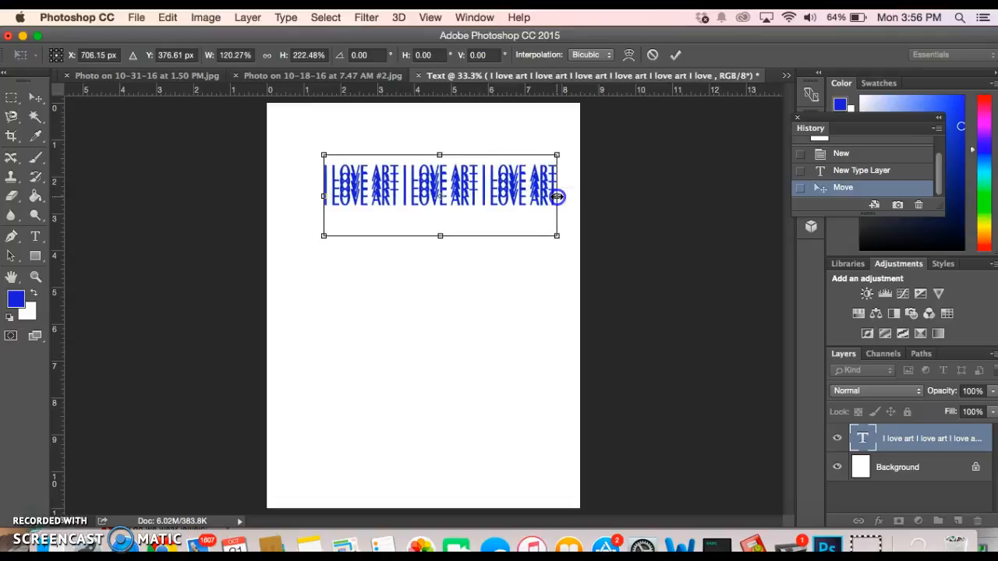
drag(442, 234, 442, 259)
drag(327, 207, 290, 201)
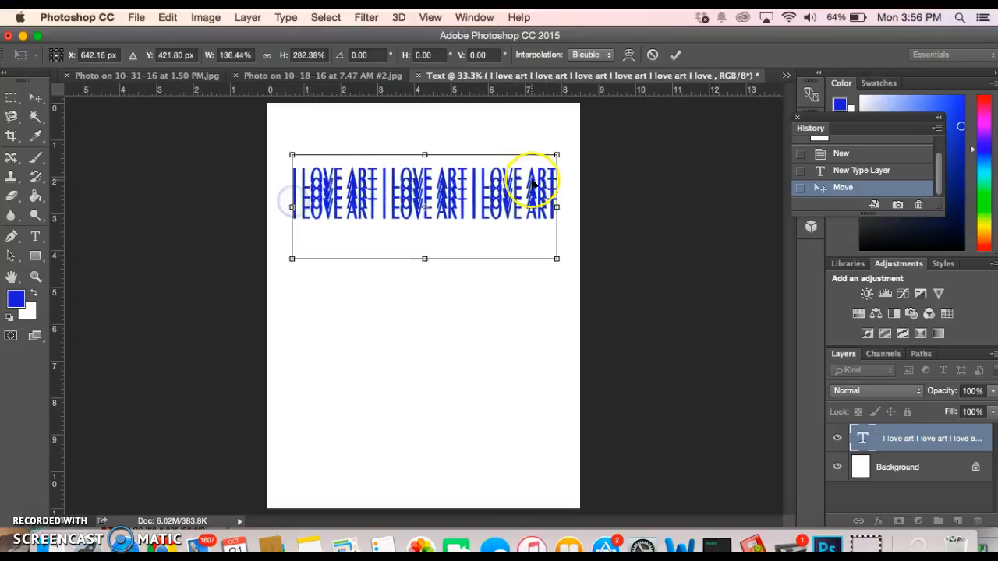
drag(555, 208, 573, 201)
double_click(469, 210)
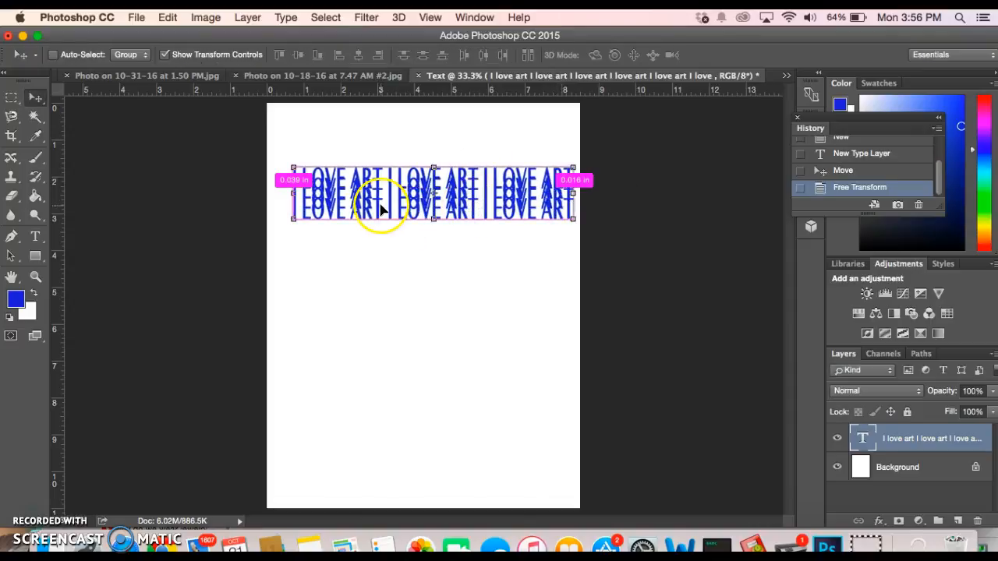
Draw a new Type text box over the stretched I LOVE ART block
click(398, 271)
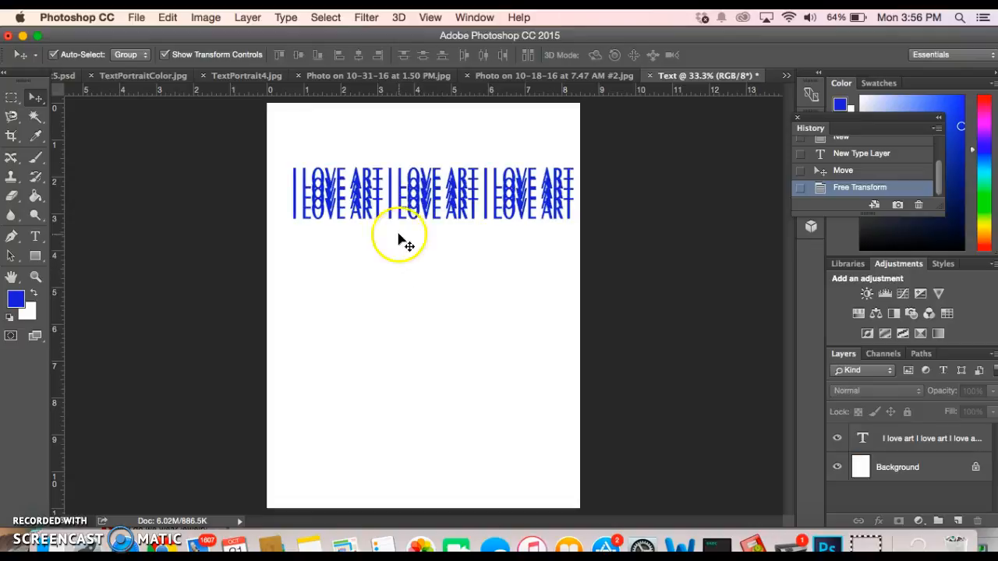
click(413, 204)
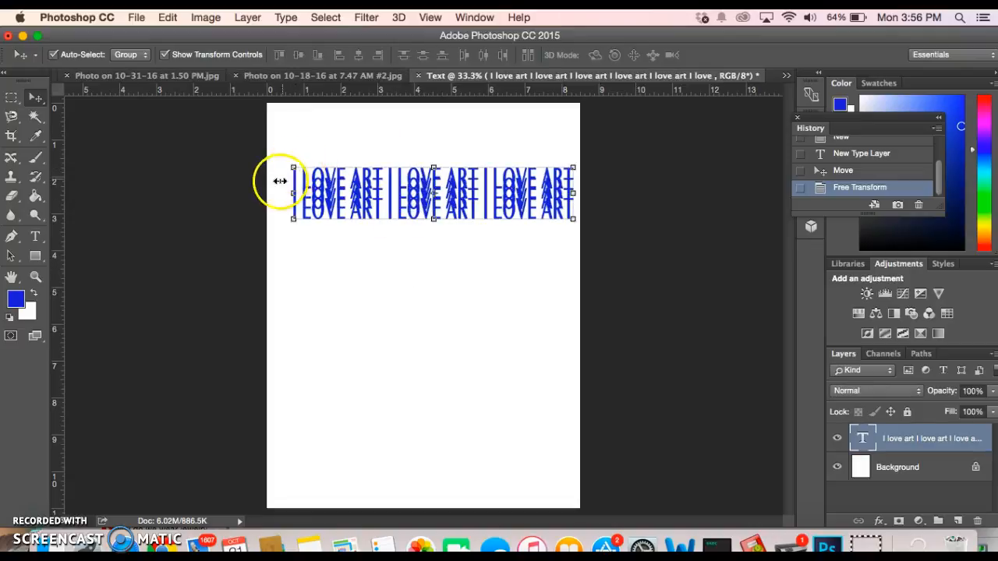
click(280, 181)
click(35, 237)
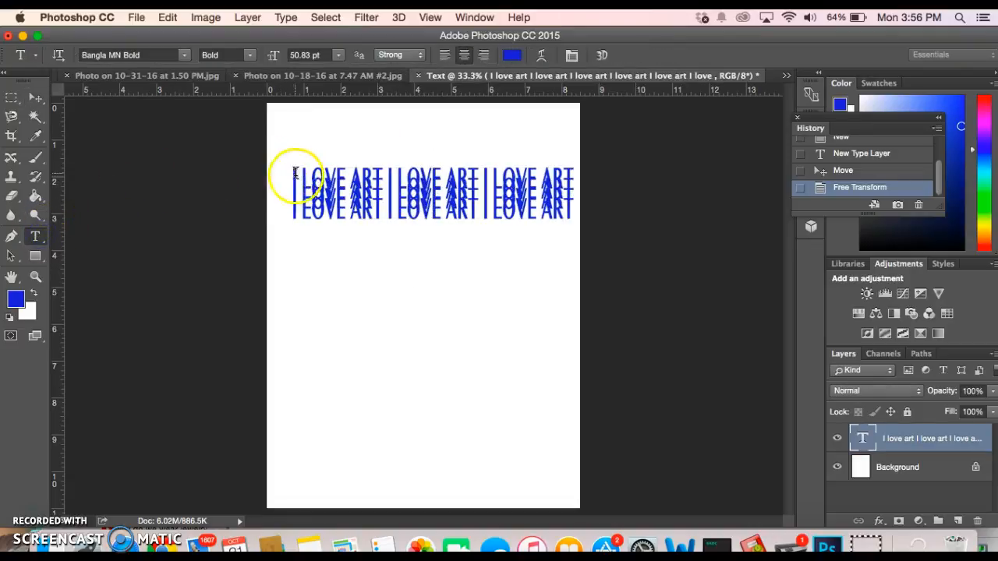
drag(293, 177, 578, 225)
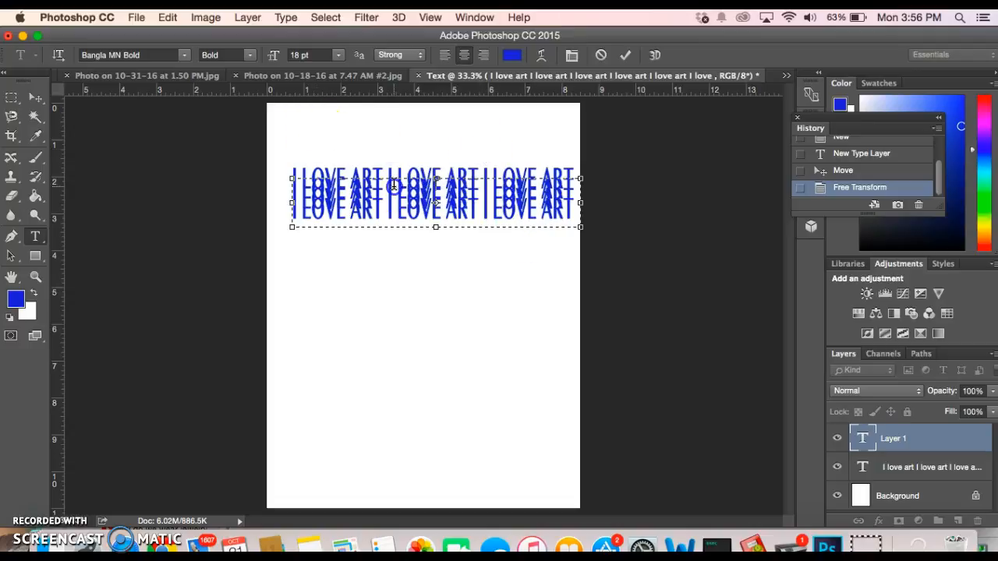
Draw a paragraph text box and paste a line of 'I LOVE ART I LOVE ART I LOVE ART'
click(916, 465)
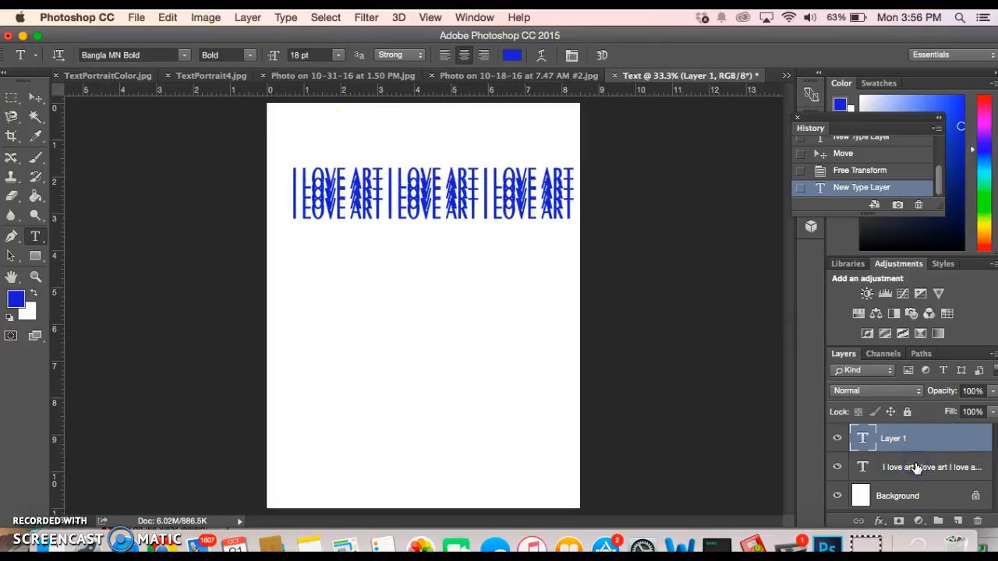
click(917, 466)
click(286, 165)
drag(286, 165, 578, 219)
click(414, 253)
click(474, 215)
click(467, 267)
click(411, 249)
key(super+v)
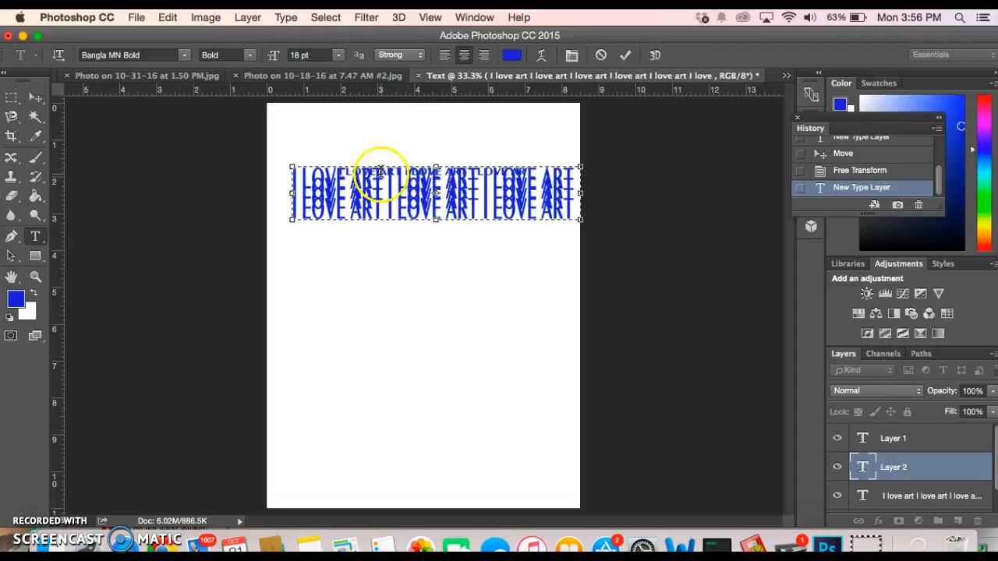
Commit the small line and move it just above the large stretched text
click(35, 96)
drag(483, 172, 468, 154)
click(522, 264)
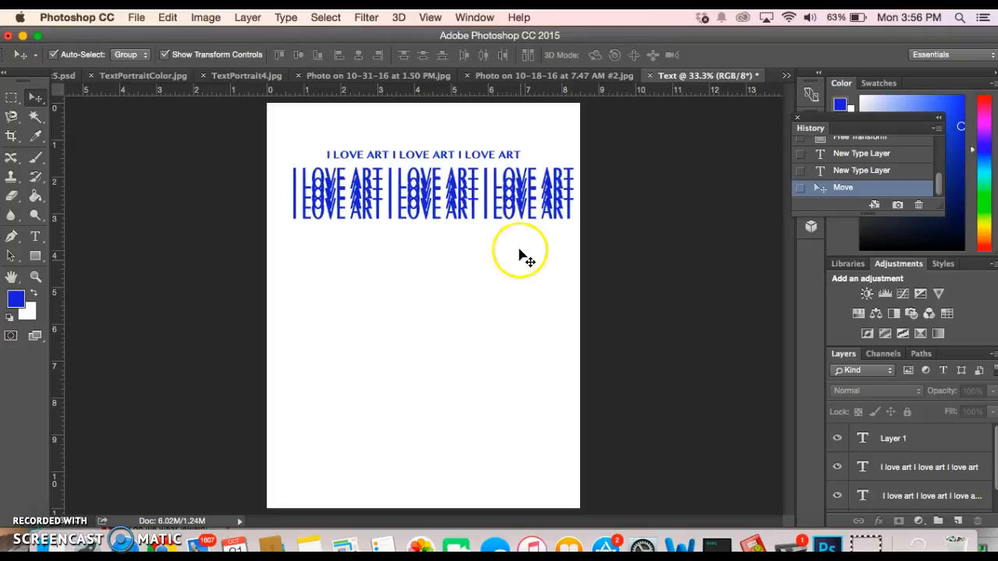
click(42, 165)
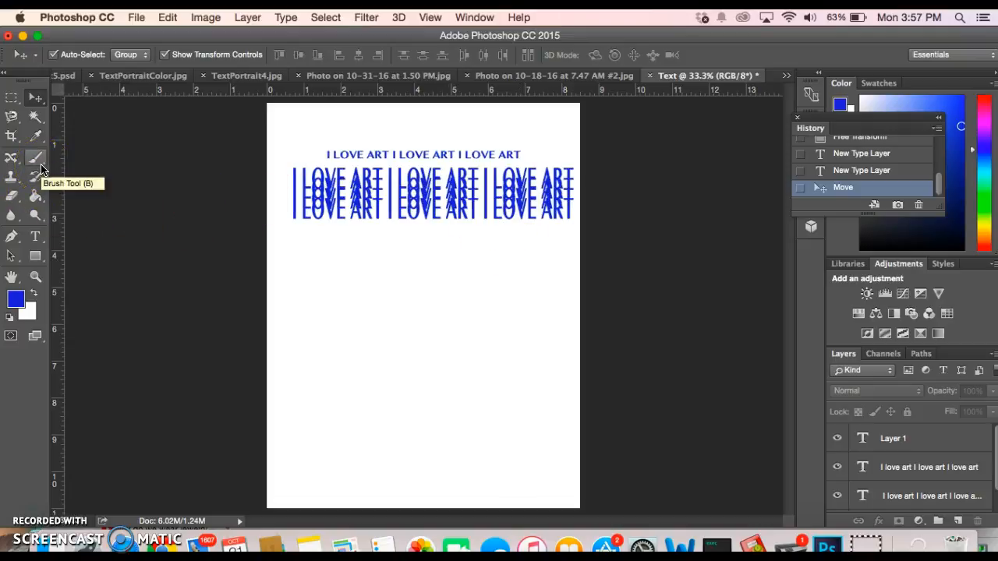
Dismiss the alert and define the I LOVE ART lettering as a brush preset named Text
click(397, 230)
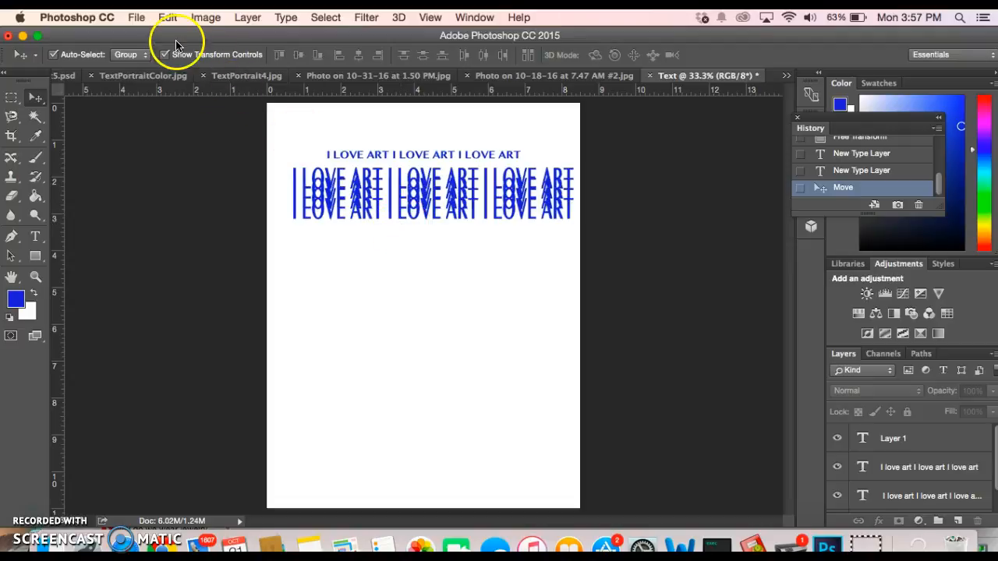
click(166, 18)
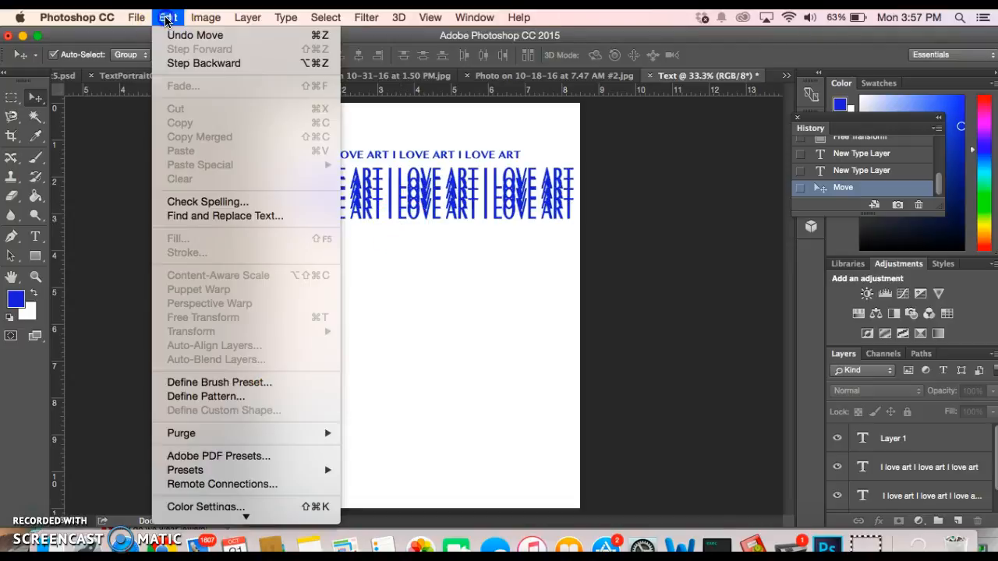
click(219, 383)
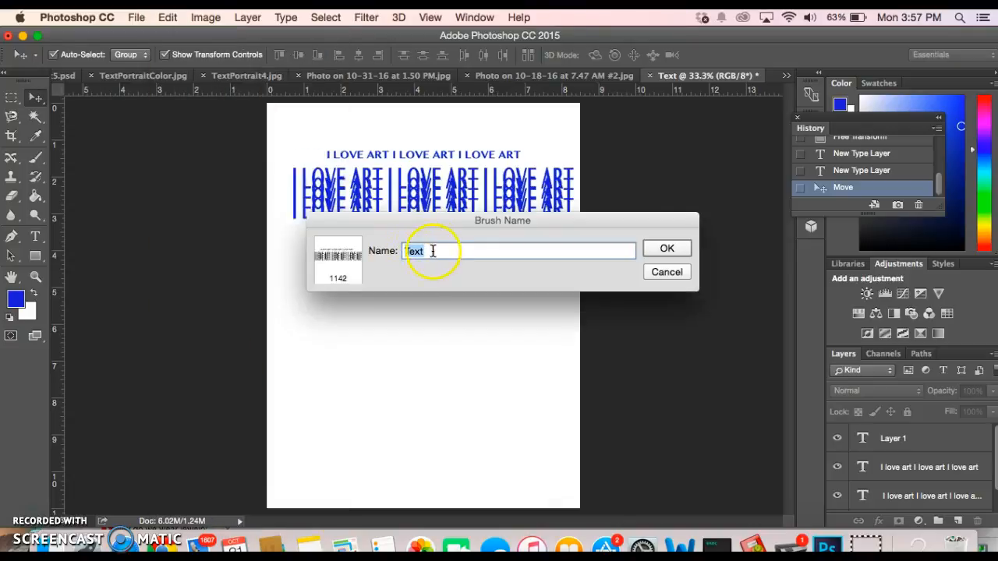
click(667, 249)
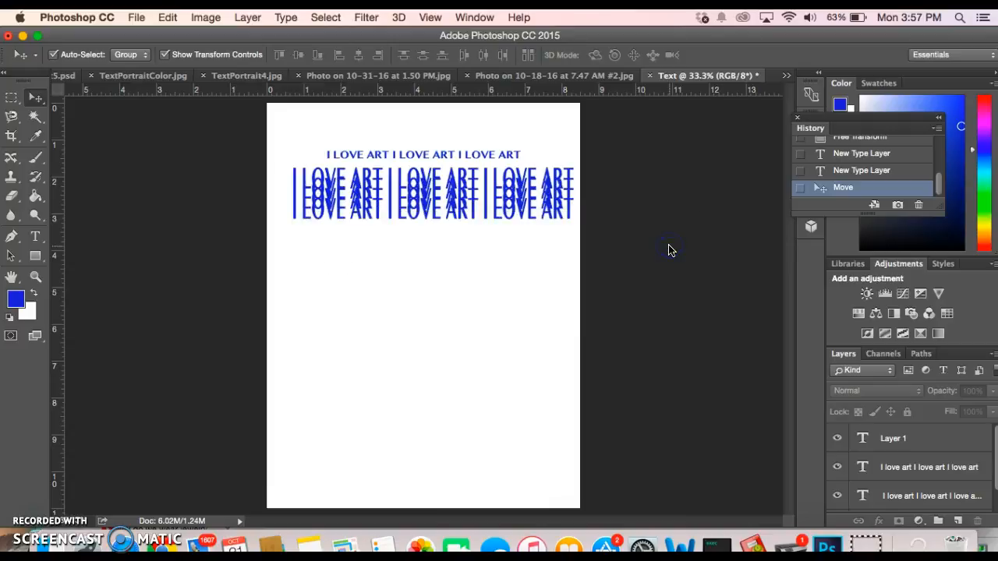
Try stamping the Text brush on the page and dismiss the no-layers-selected warning
click(36, 158)
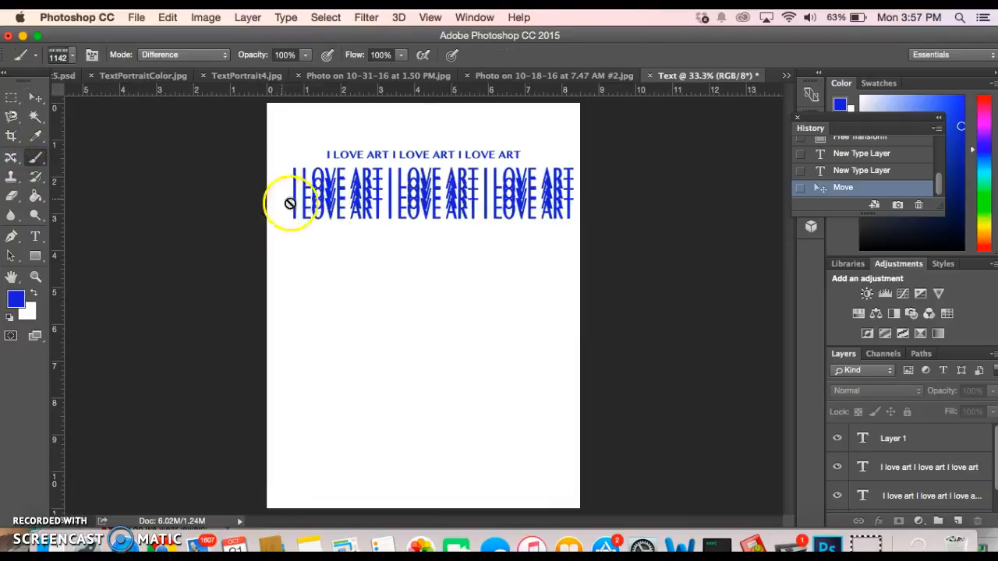
click(297, 284)
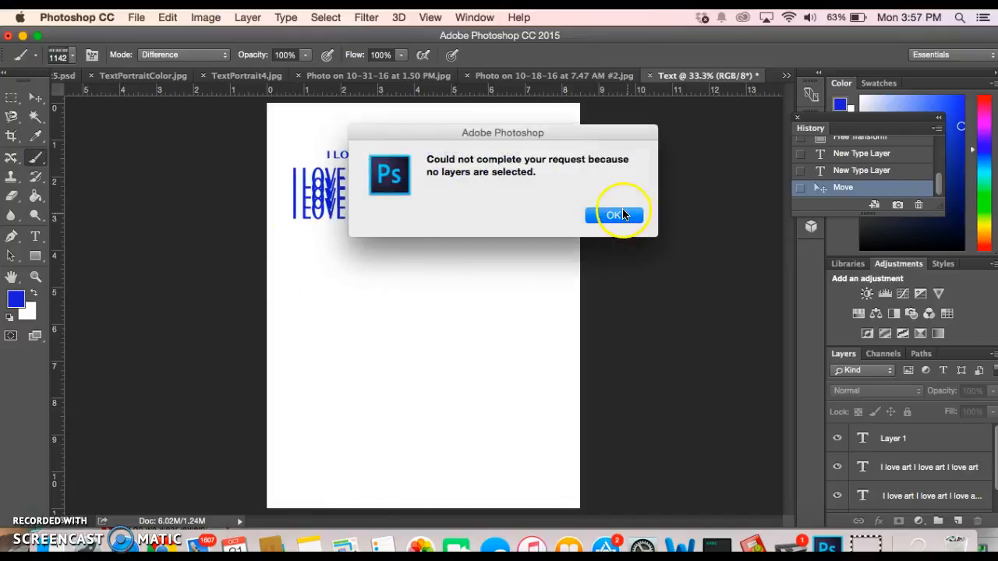
click(616, 215)
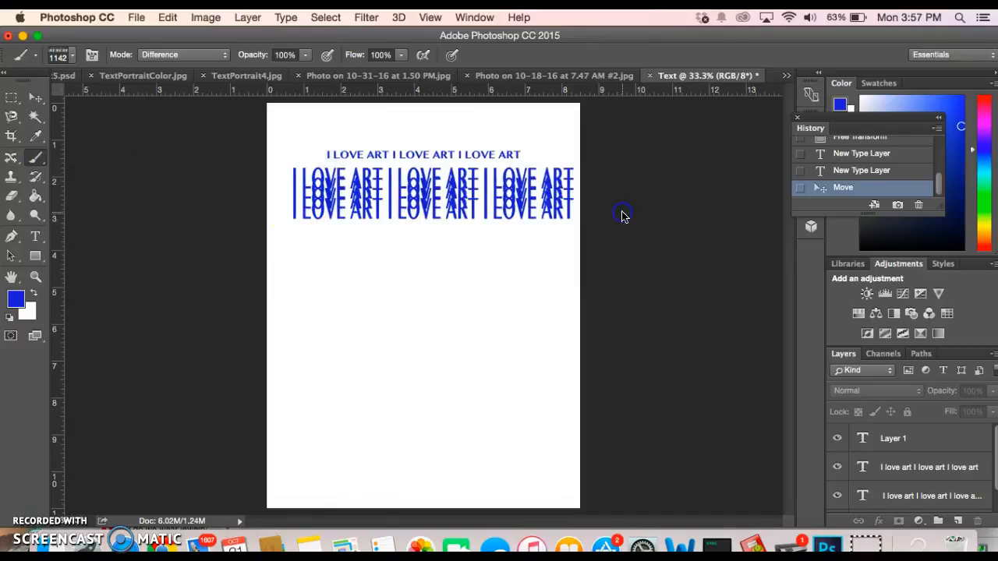
Rasterize all layers with Layer > Rasterize > All Layers and dismiss the no-layers-selected warning
click(248, 17)
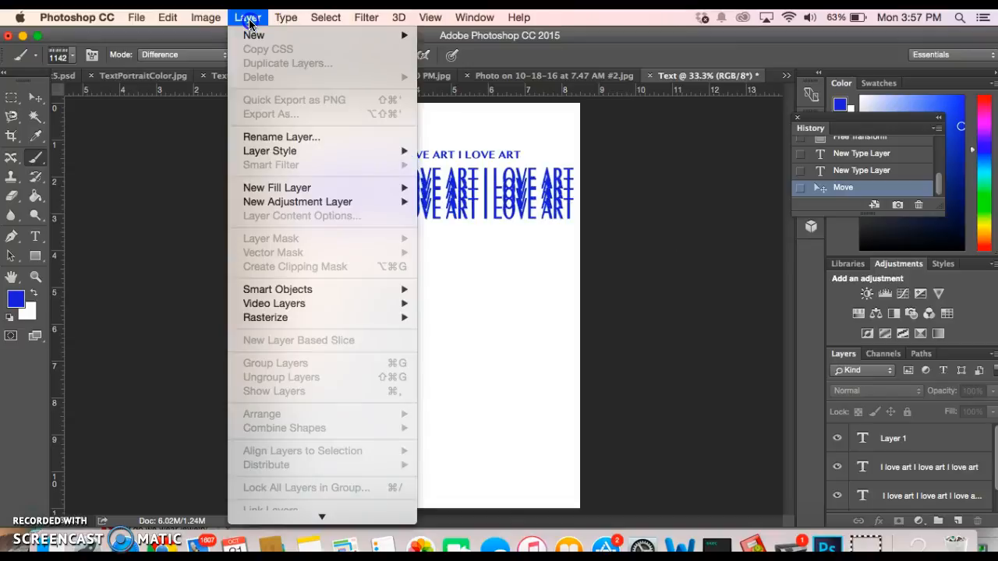
click(279, 317)
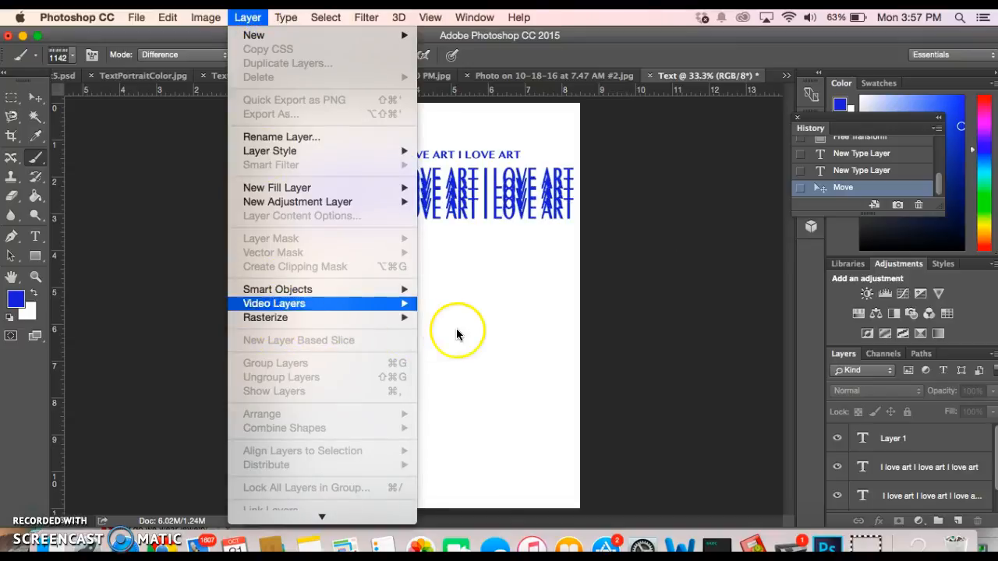
click(458, 453)
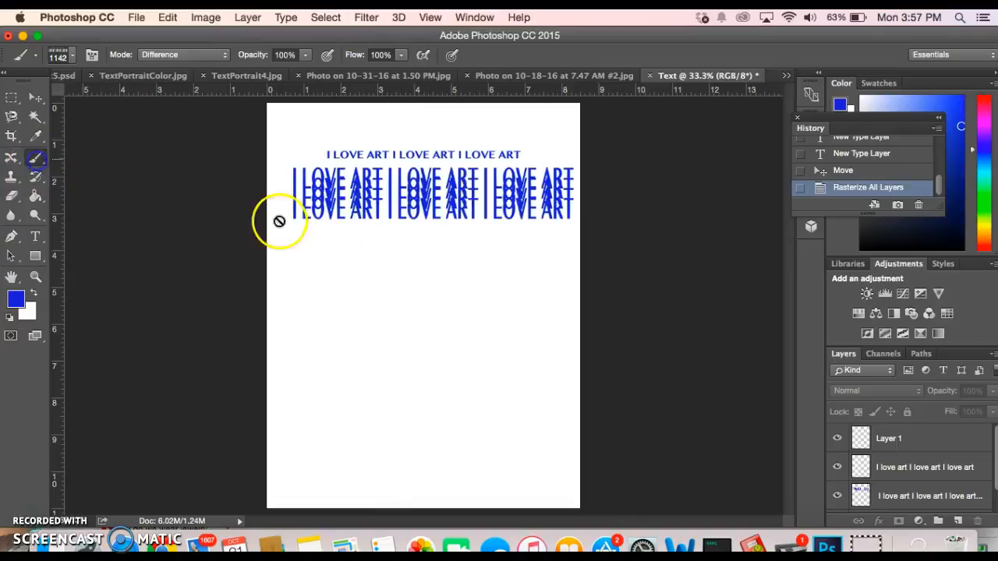
click(443, 354)
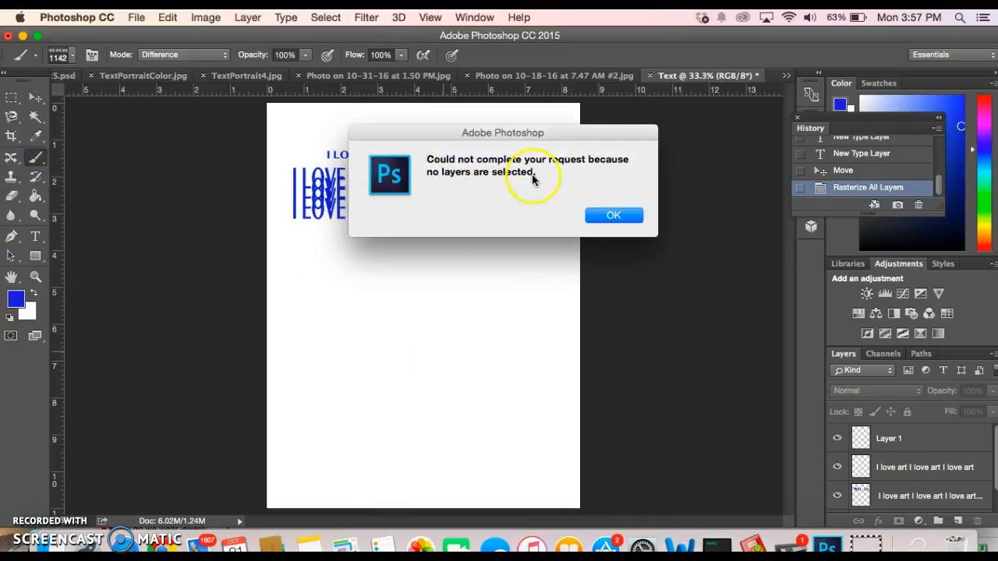
click(612, 217)
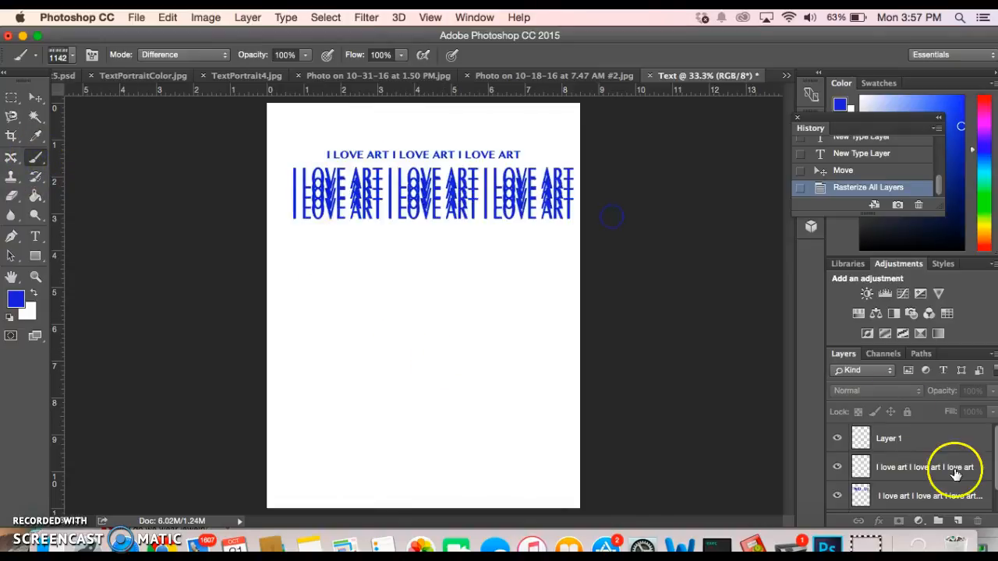
Select Layer 1 and stamp two blue I LOVE ART rows down the middle of the page
click(906, 438)
click(304, 321)
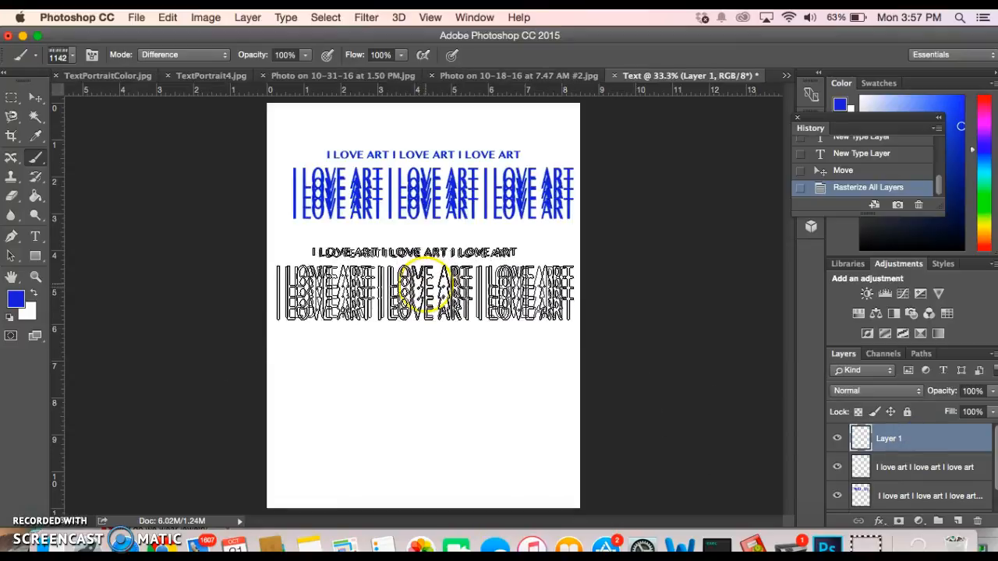
click(427, 284)
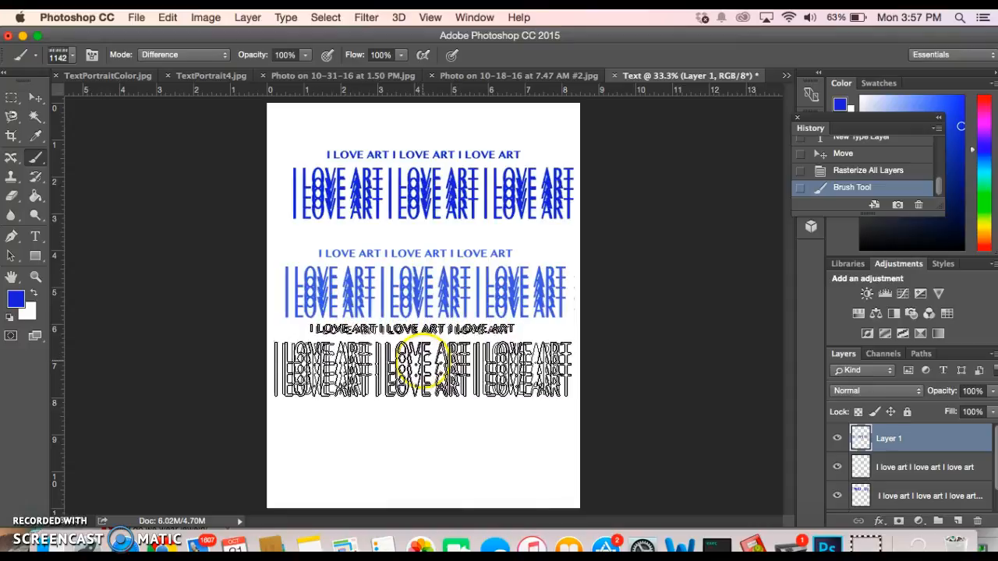
click(424, 361)
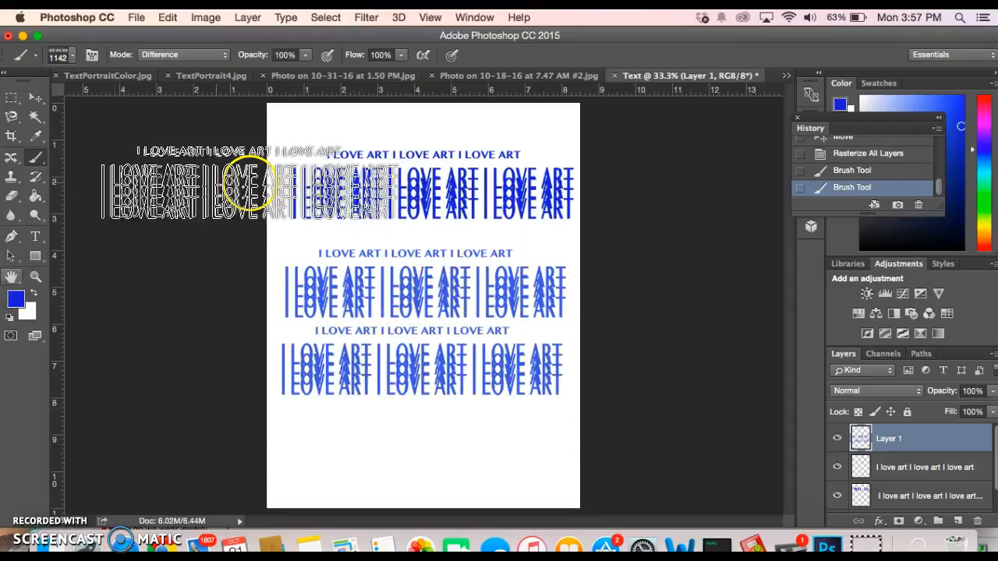
Switch the foreground colour to red and stamp a red row near the bottom
click(18, 301)
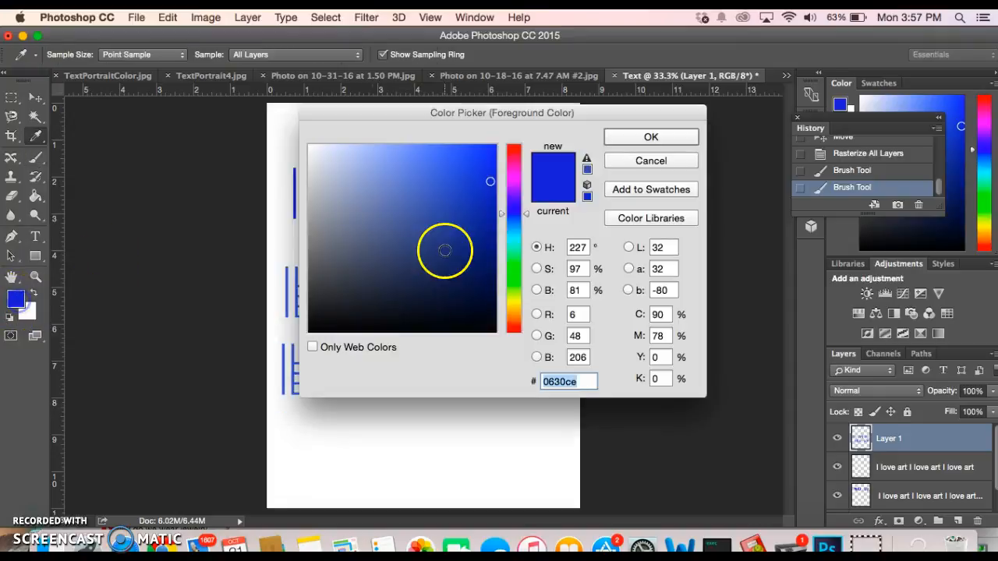
click(517, 149)
click(613, 138)
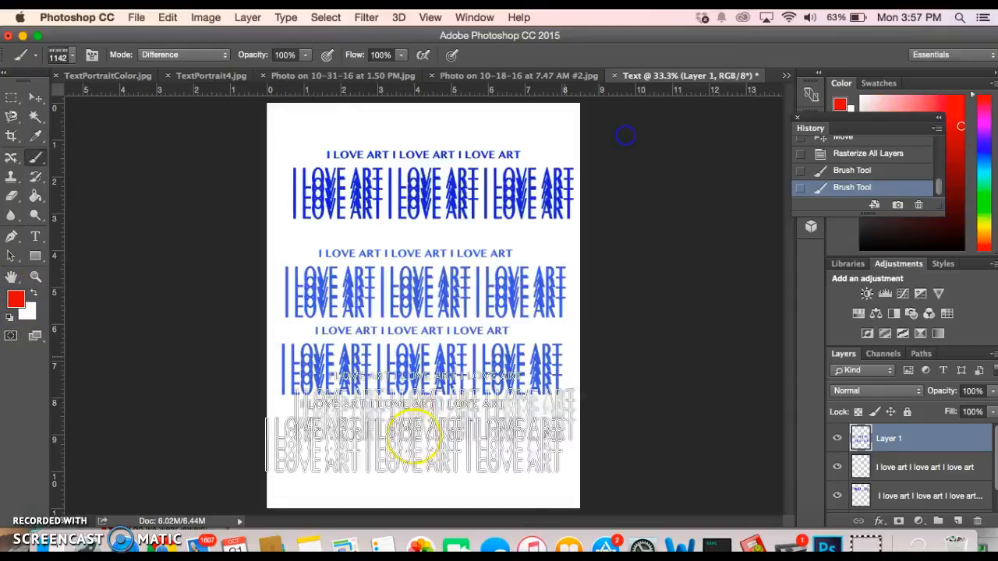
click(442, 449)
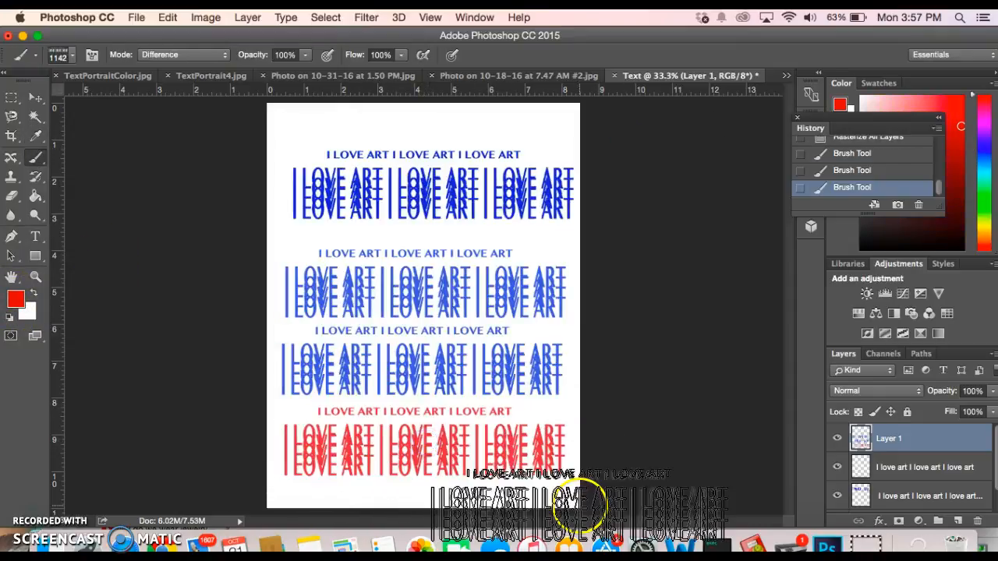
Change the foreground colour to a bright yellow and stamp a yellow row over the red
click(17, 300)
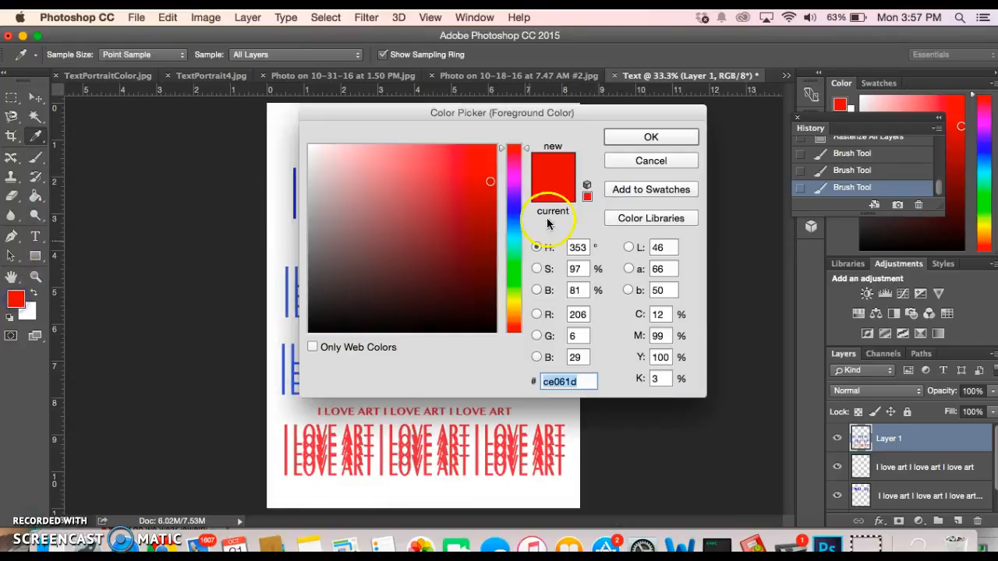
mouse_move(507, 197)
mouse_down()
mouse_move(507, 178)
mouse_move(516, 185)
mouse_up()
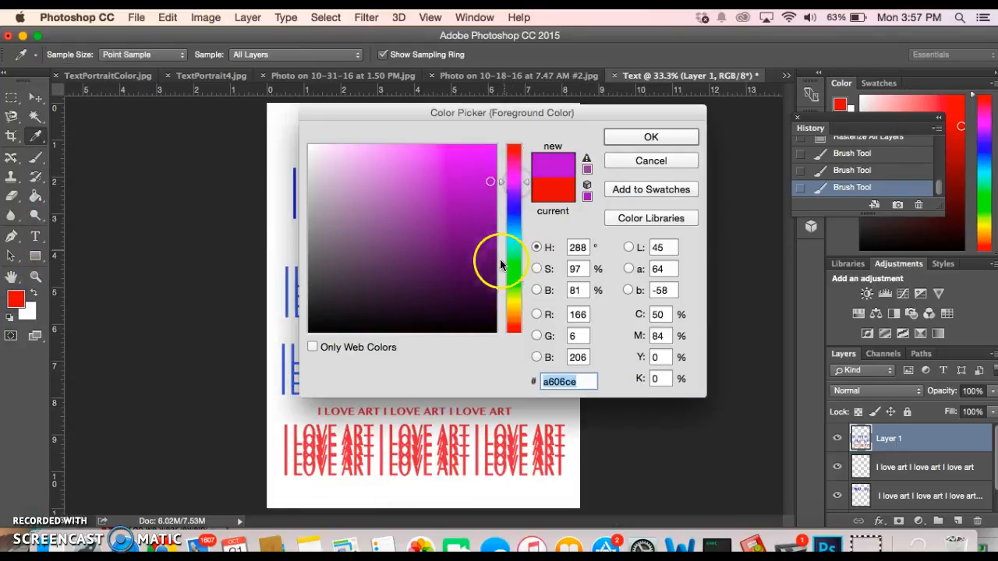
click(507, 299)
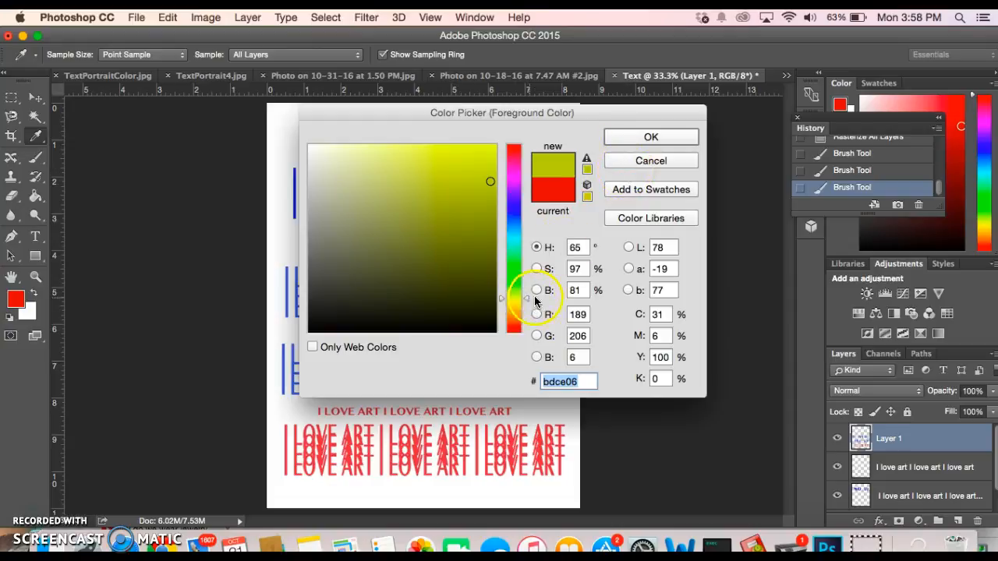
drag(425, 199, 455, 164)
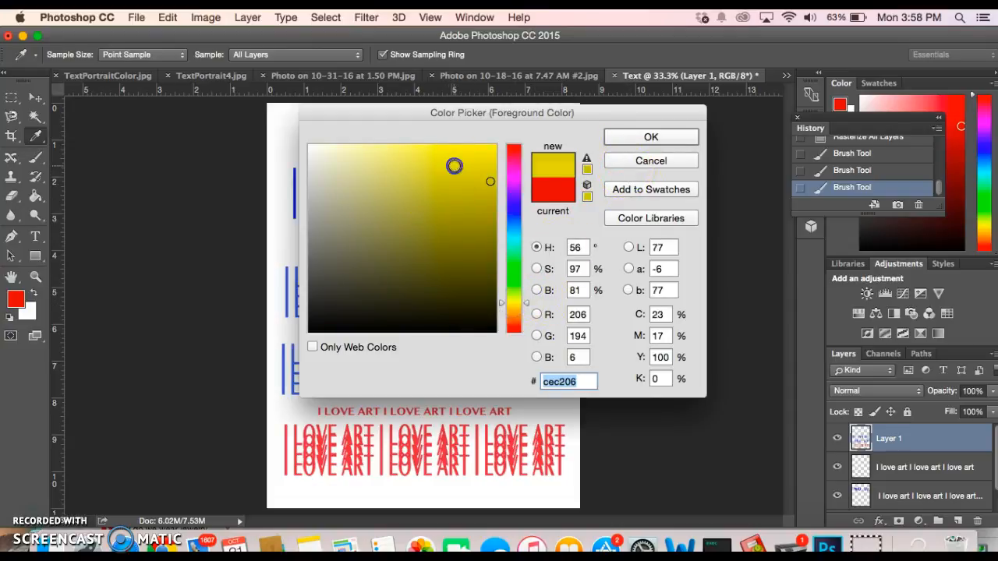
click(657, 138)
key(b)
click(427, 403)
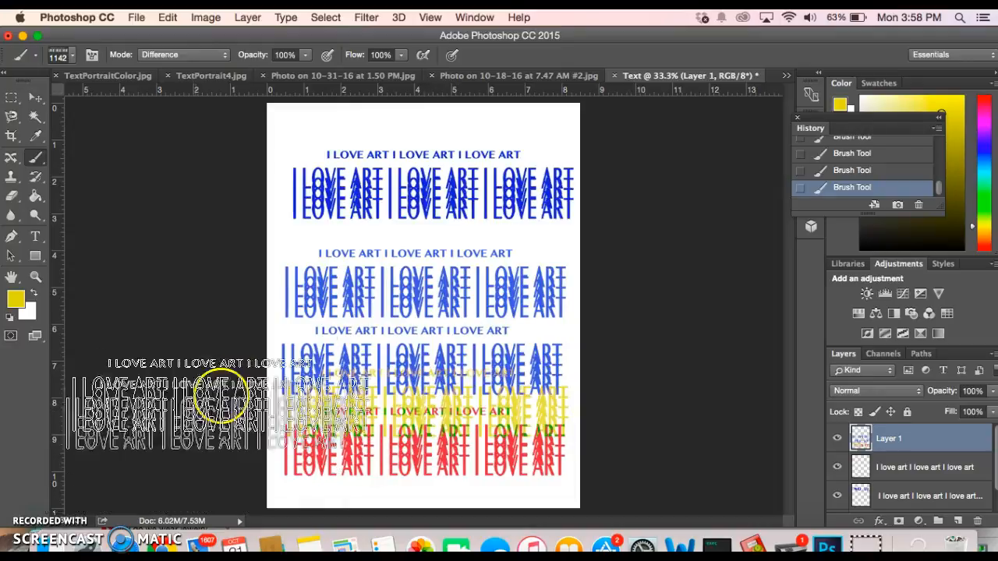
Change the foreground colour to green and stamp a green row among the blue rows
click(17, 300)
click(517, 265)
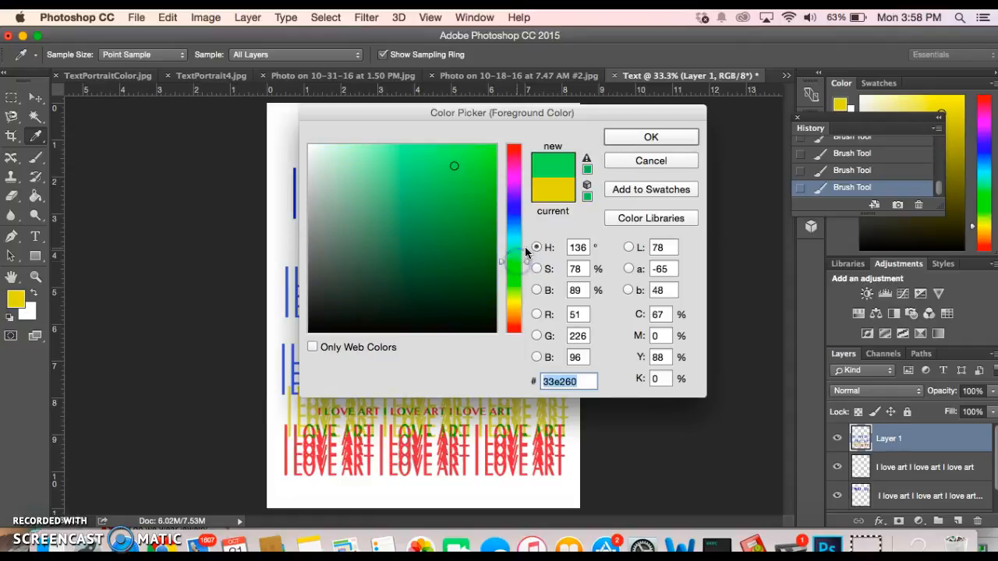
click(651, 137)
click(421, 332)
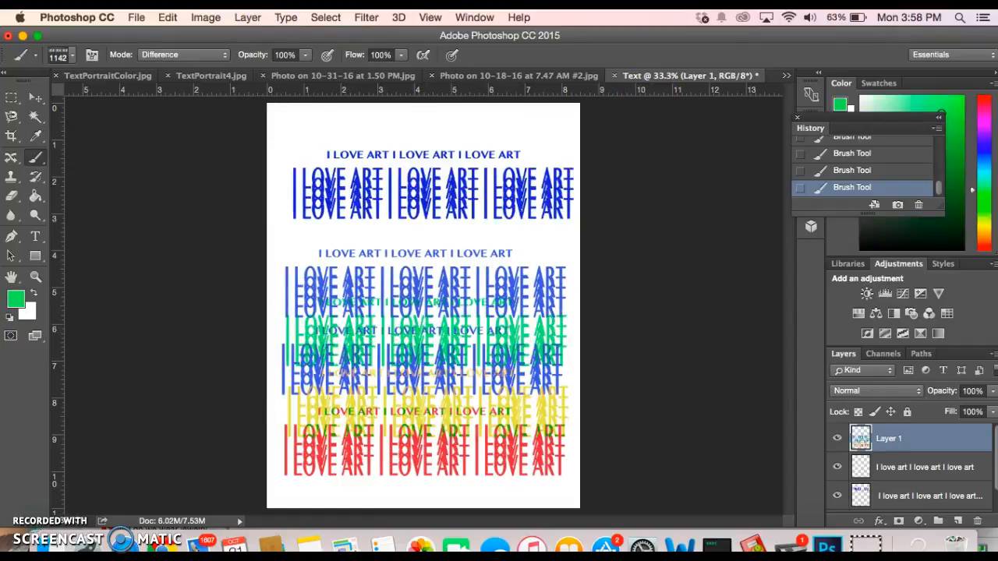
click(168, 18)
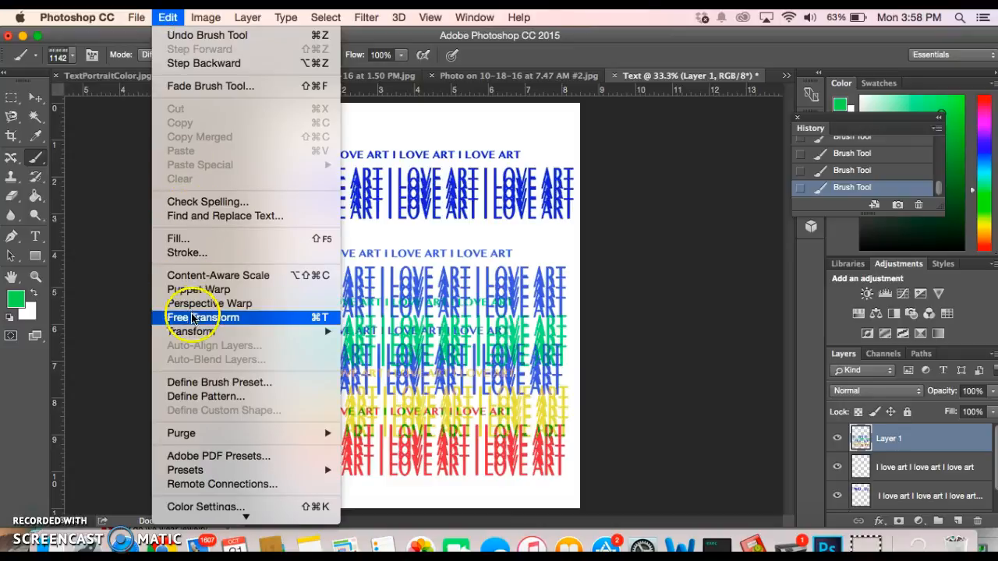
Rotate Layer 1's stamped rows to about -18.71° with Edit > Transform > Rotate and commit
mouse_move(191, 332)
click(372, 367)
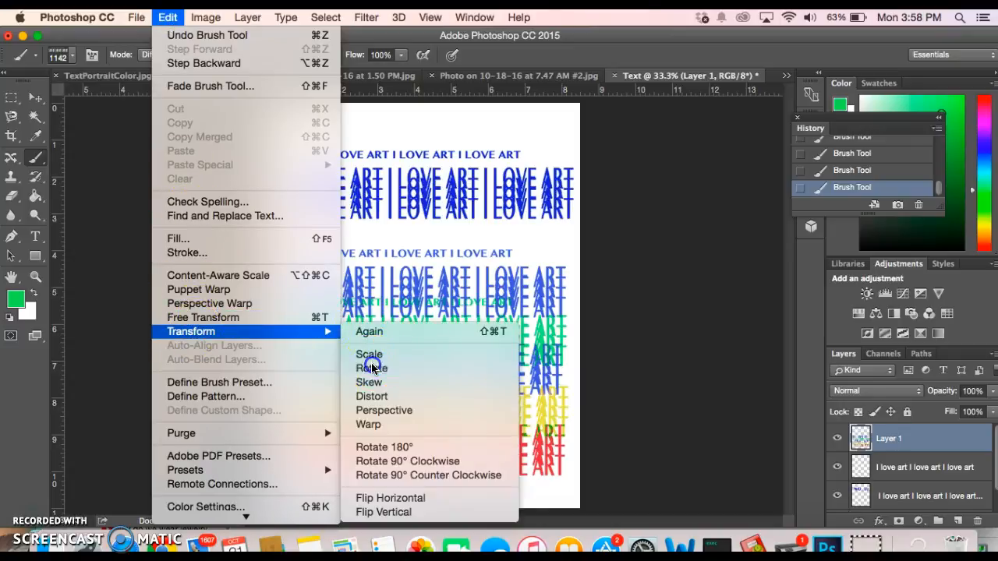
drag(576, 246, 531, 205)
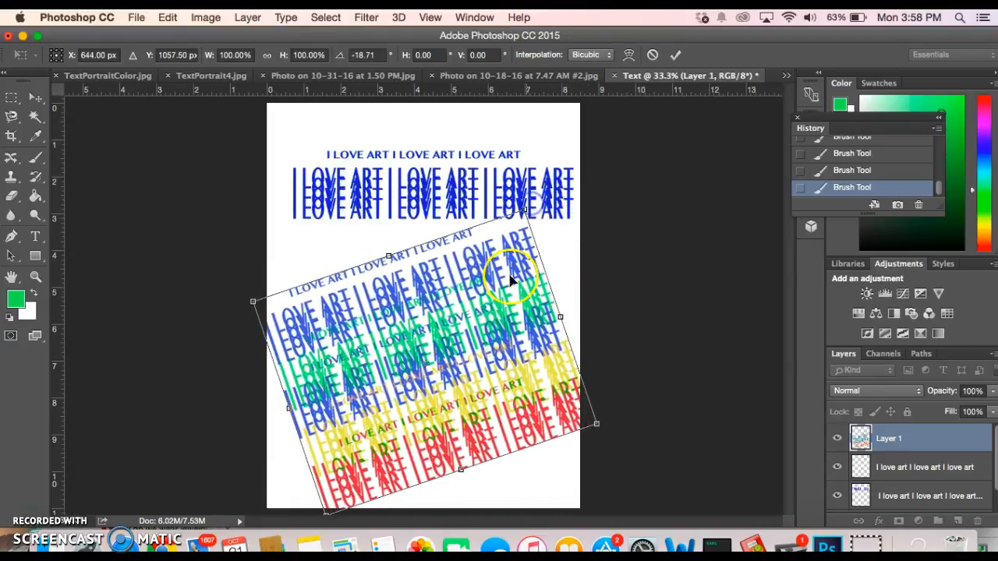
double_click(486, 335)
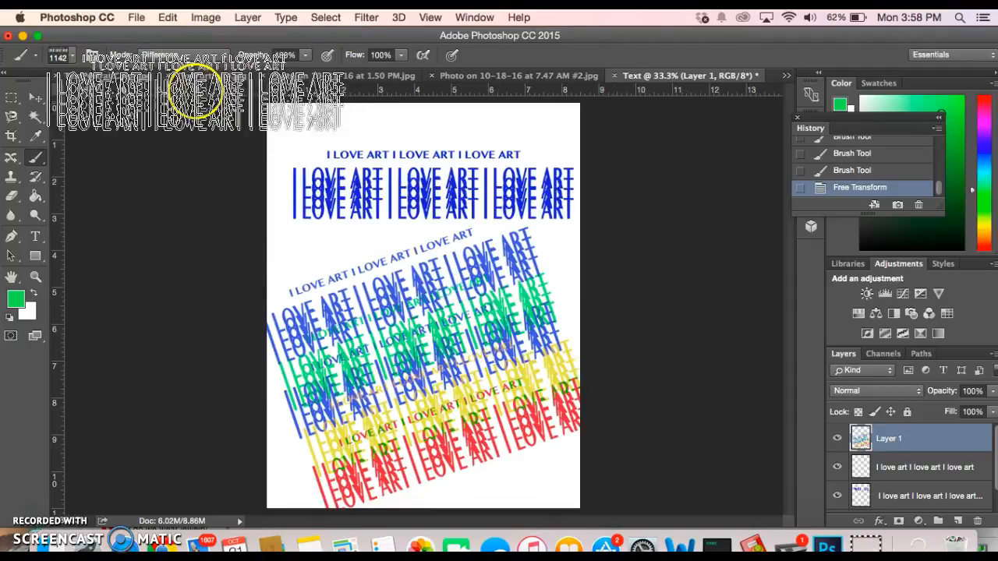
click(11, 96)
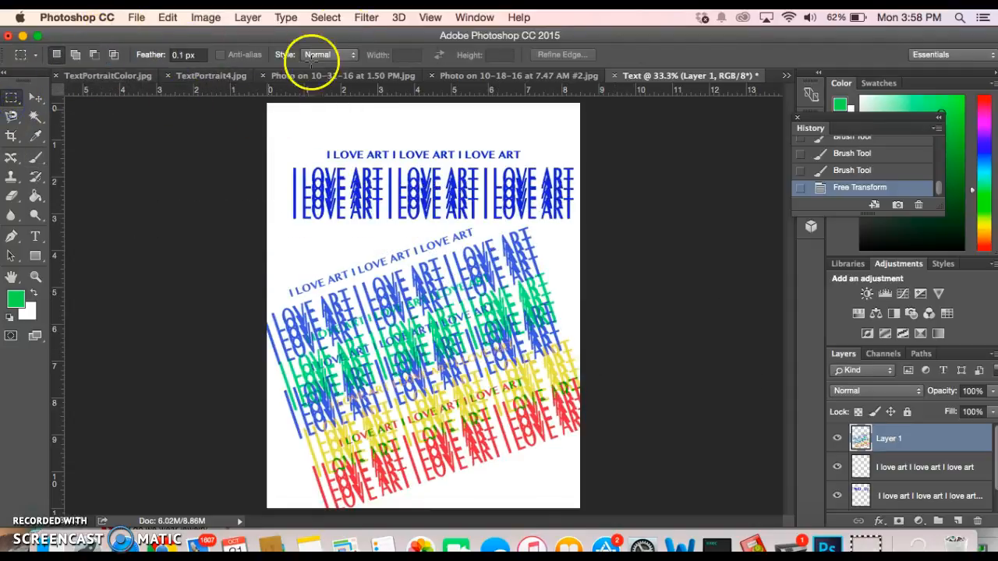
Select All on the canvas and copy Layer 1's content with Edit > Copy
click(329, 17)
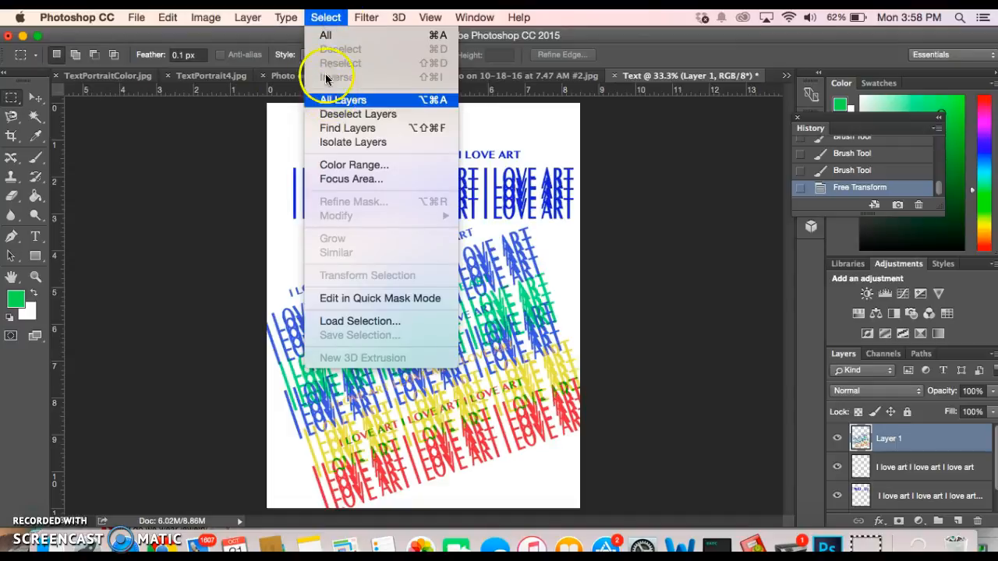
click(322, 36)
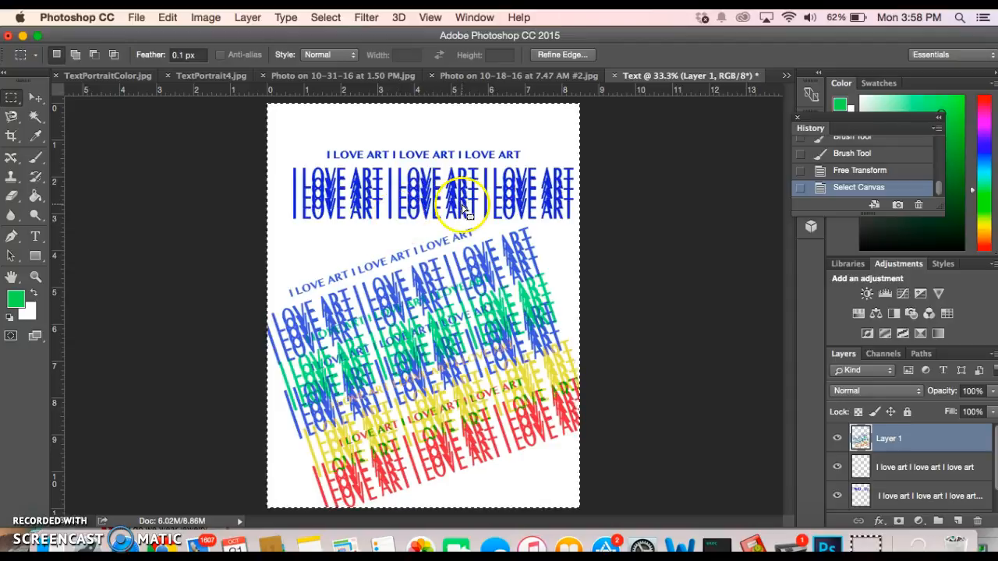
click(168, 17)
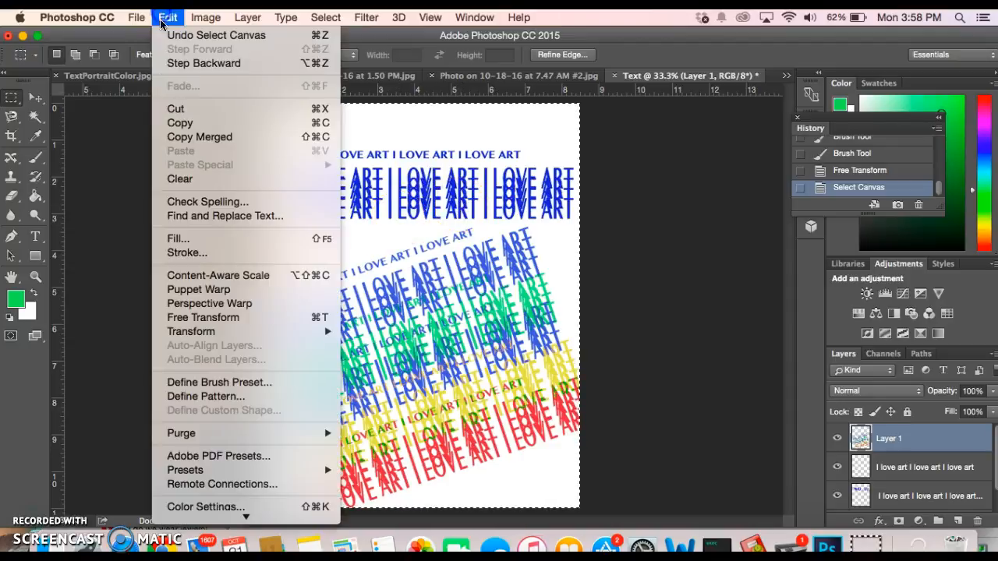
click(170, 122)
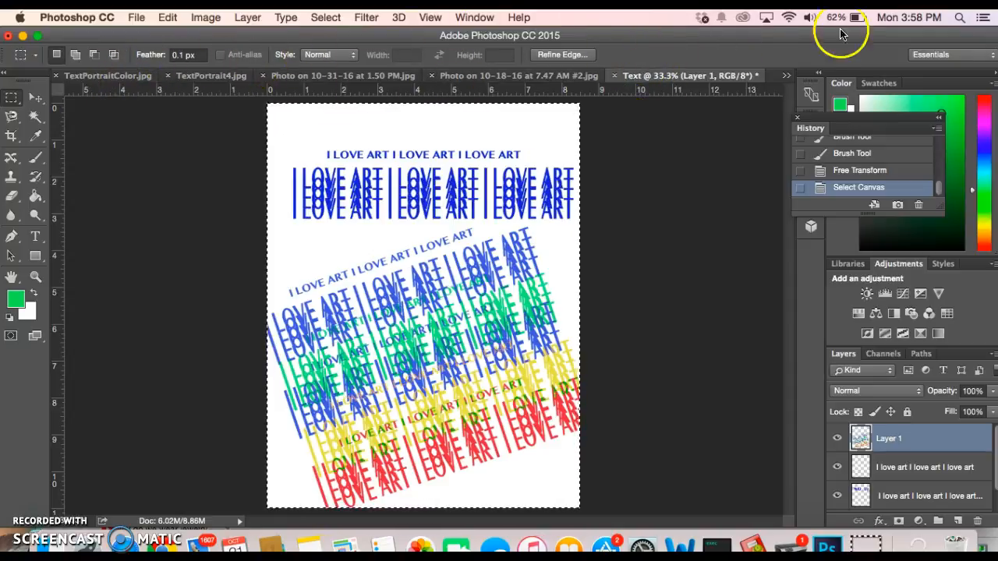
click(786, 76)
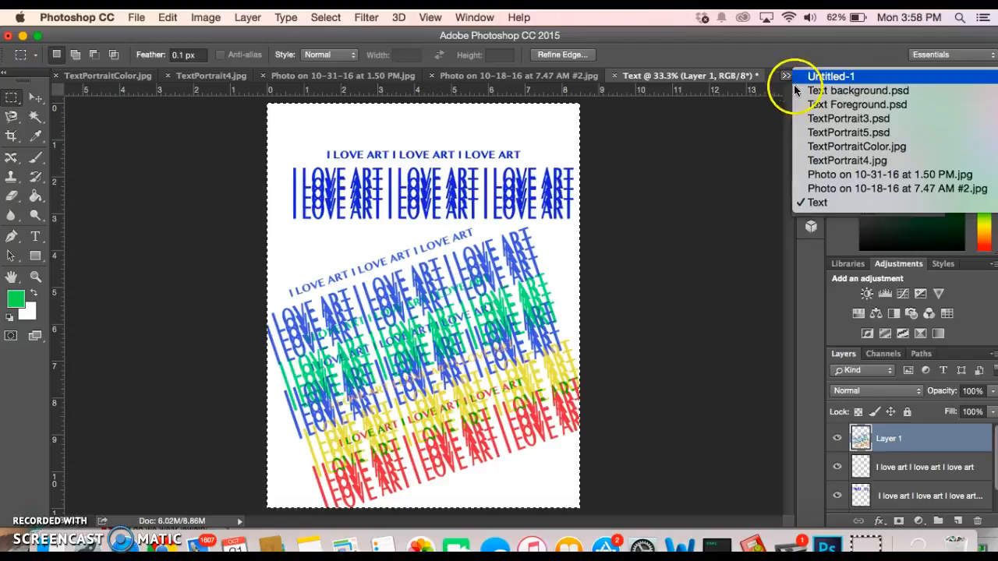
Step through Untitled-1, Text background.psd and TextPortrait4.jpg, then open Photo on 10-31-16 at 1.50 PM.jpg
click(816, 76)
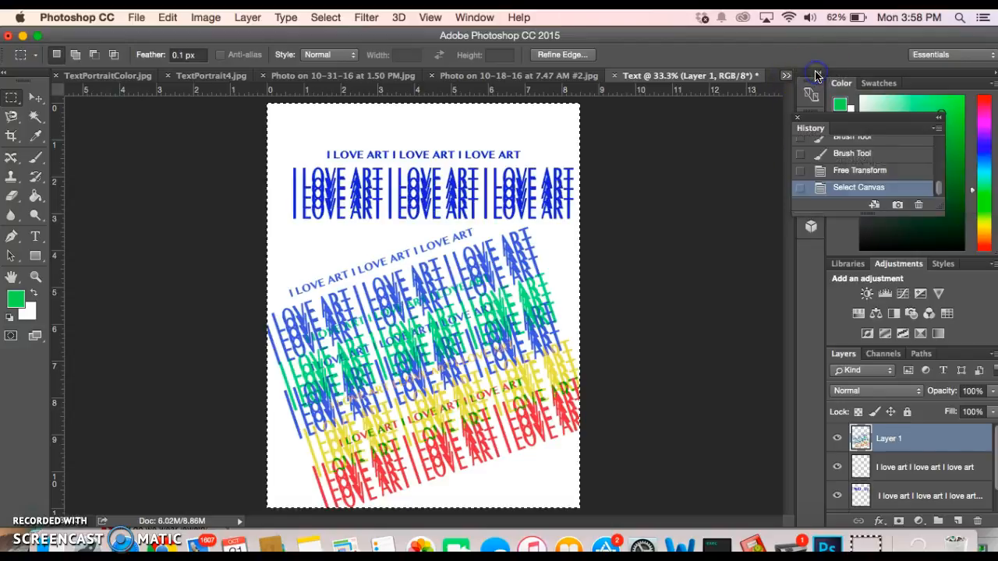
click(786, 76)
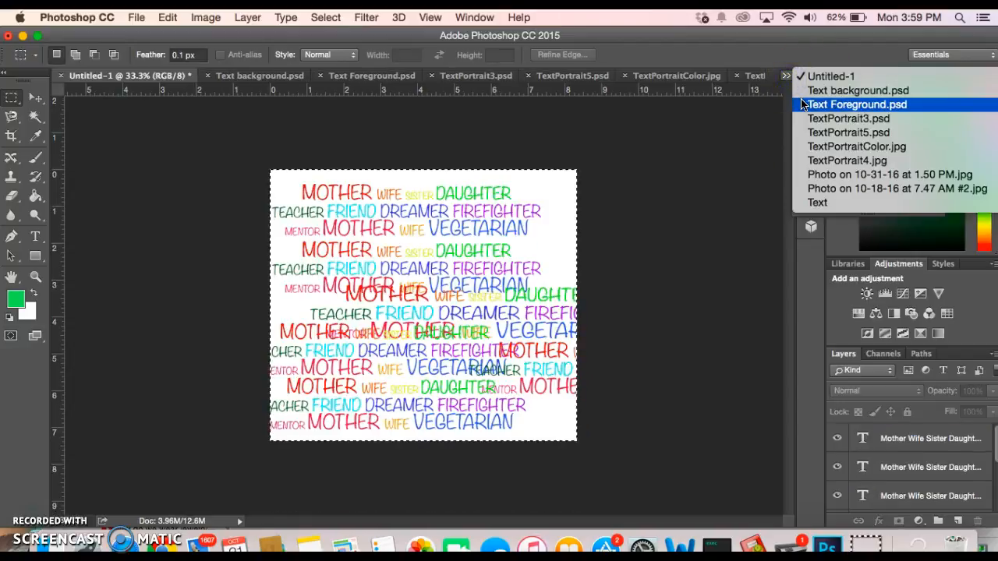
click(813, 91)
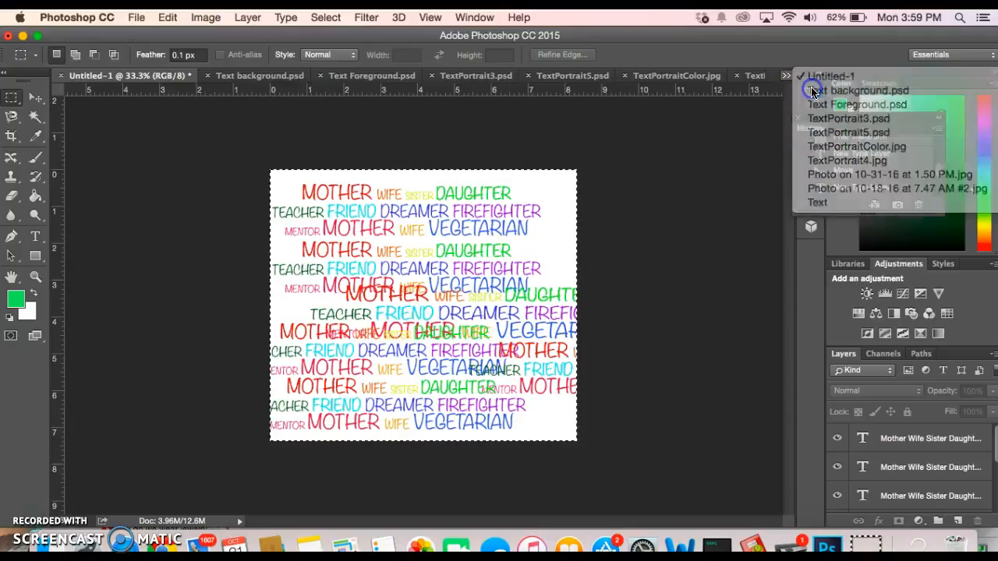
click(785, 77)
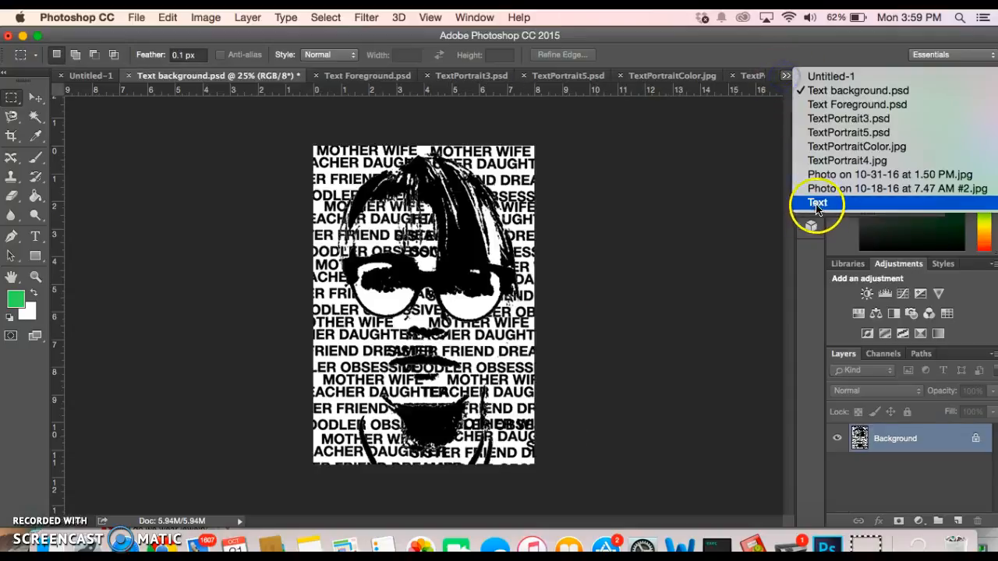
click(813, 161)
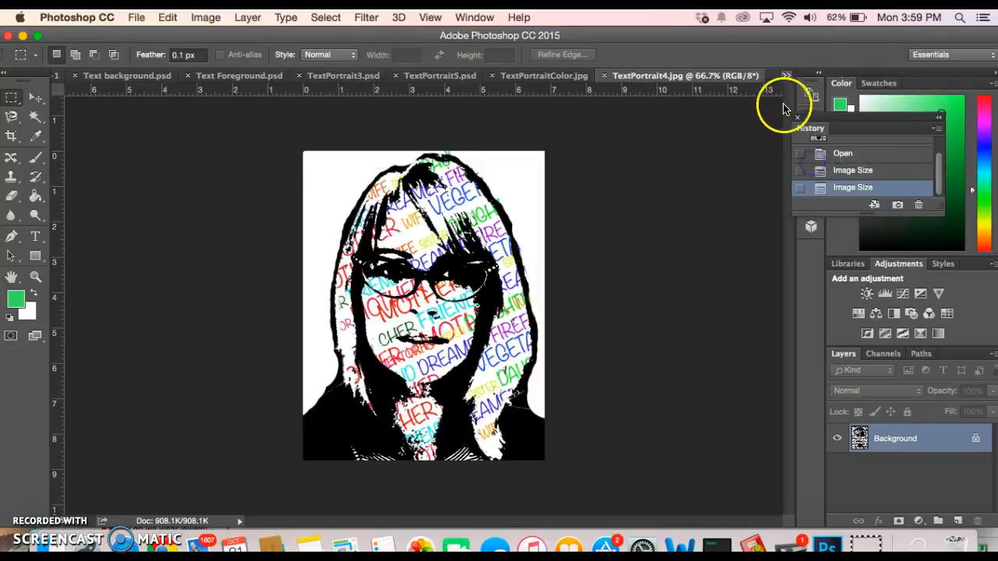
click(785, 76)
click(812, 175)
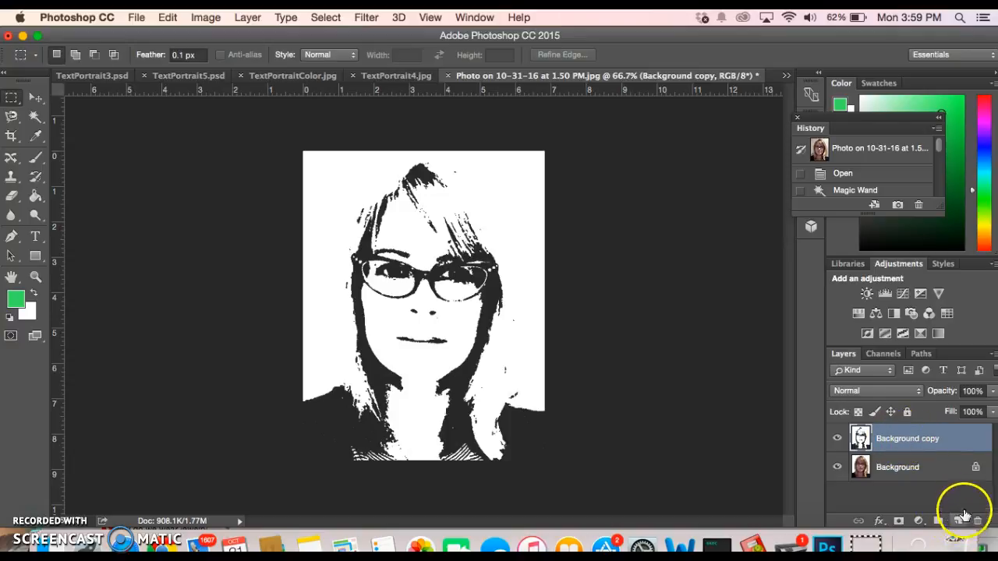
Add an empty Layer 1, hide Background copy and Background, and paste the copied artwork
click(958, 521)
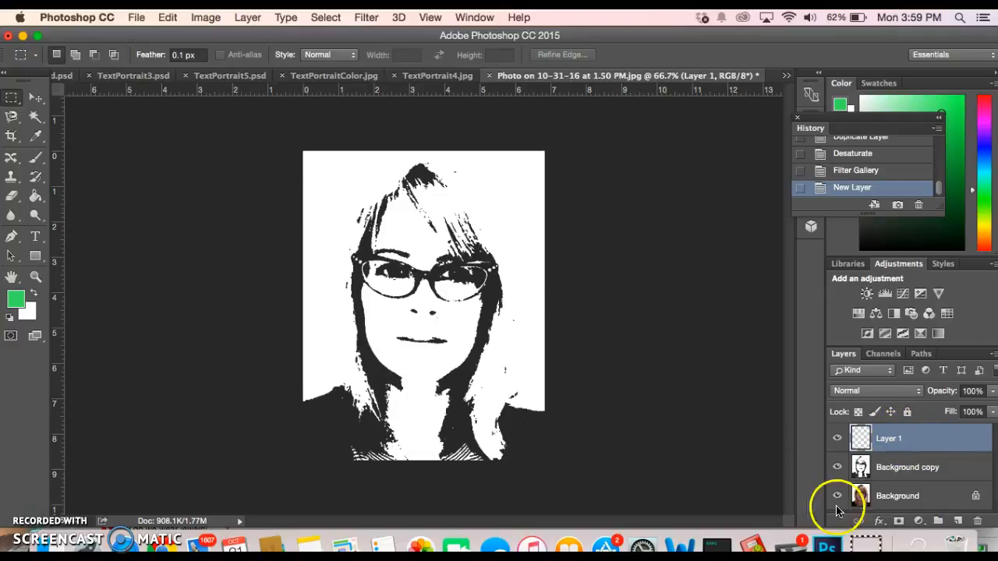
click(837, 467)
click(837, 496)
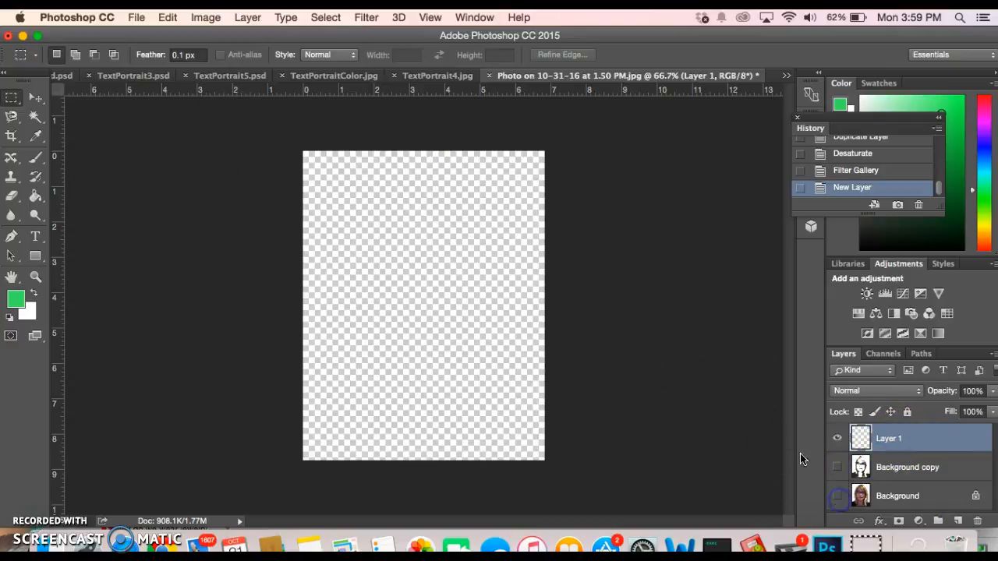
click(167, 17)
click(189, 152)
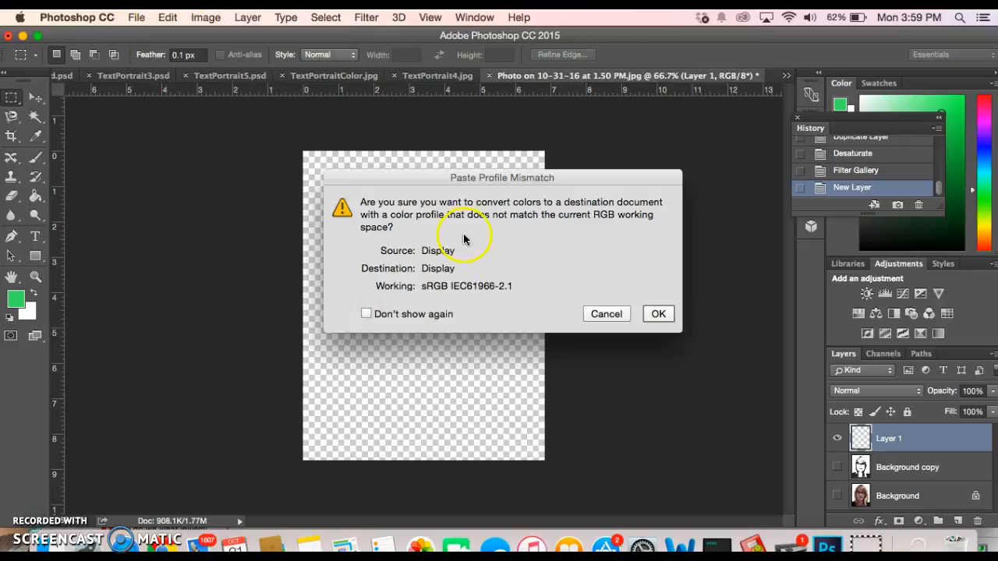
Accept the paste colour conversion and move the I LOVE ART artwork into position
click(659, 314)
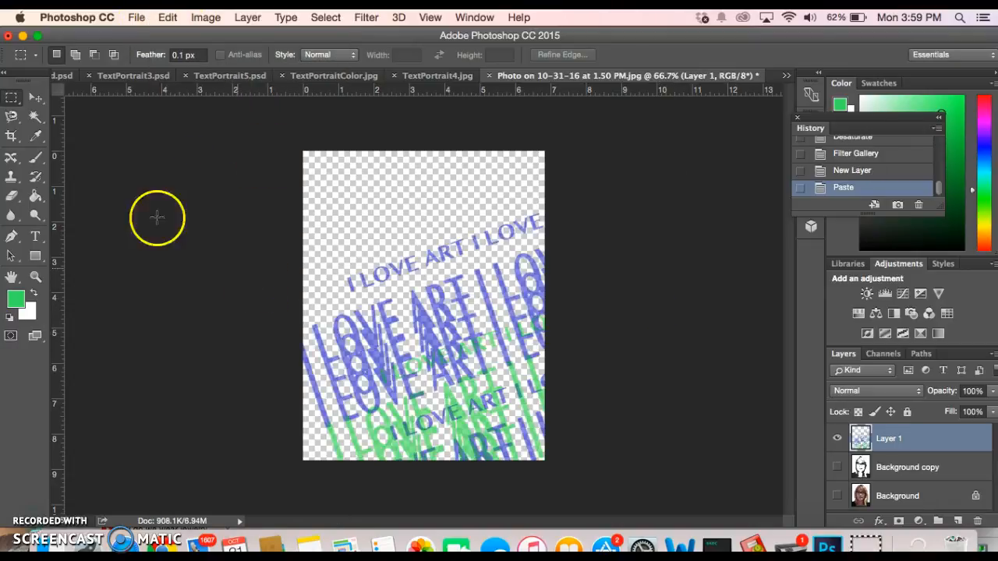
click(34, 96)
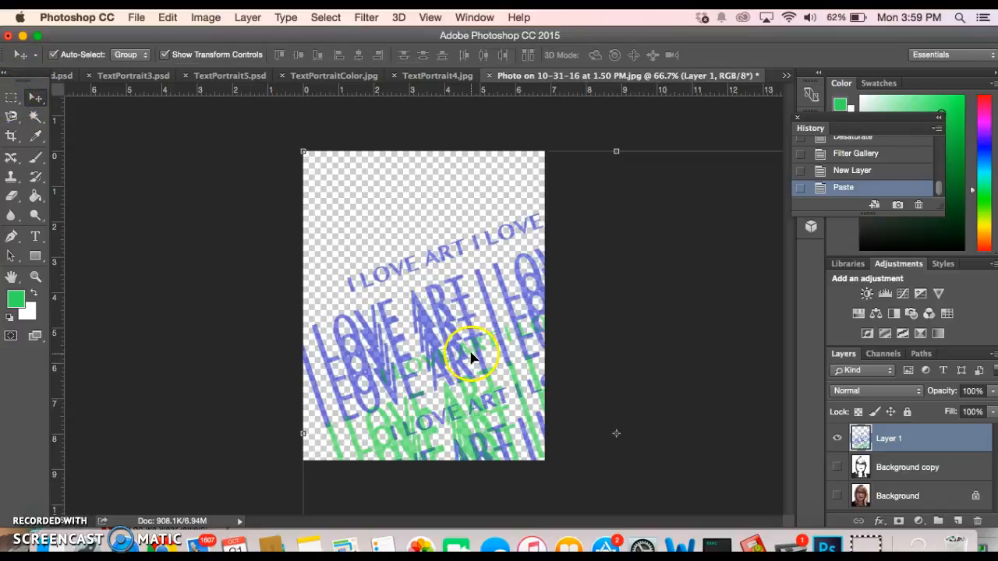
drag(470, 350, 343, 230)
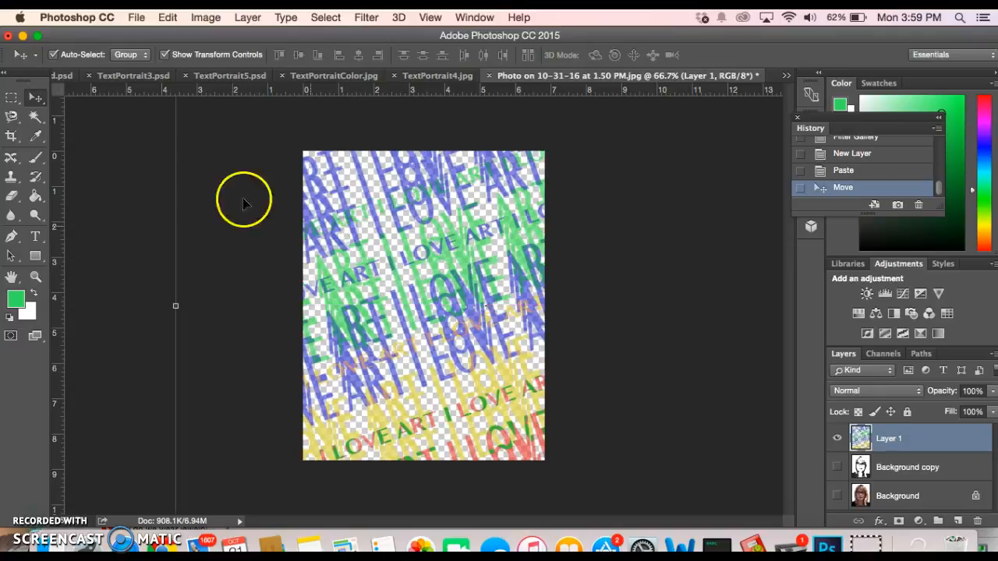
drag(382, 335, 461, 485)
Scale the artwork down from its corners so it lines up with the canvas
drag(287, 230, 401, 280)
drag(445, 331, 324, 205)
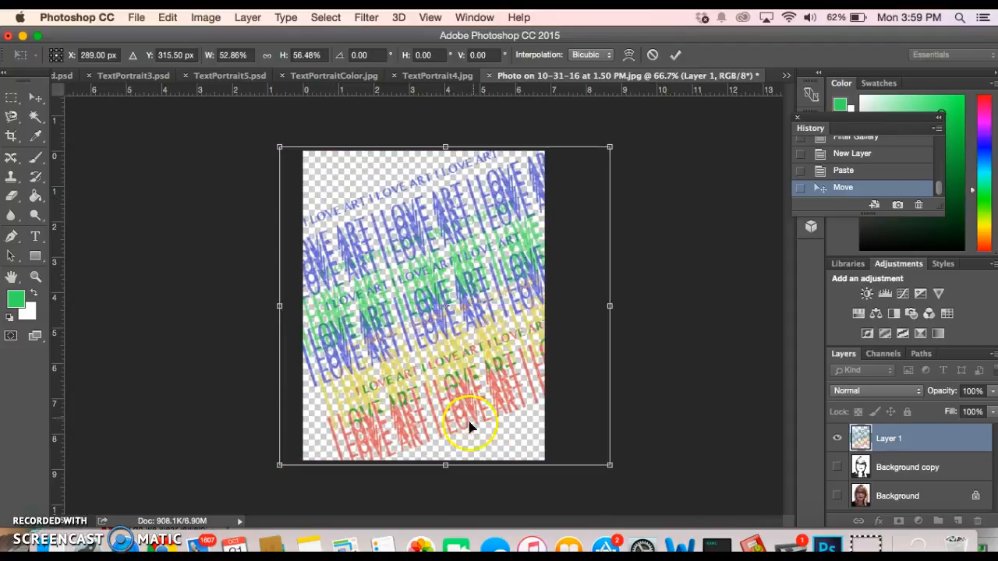
drag(610, 465, 598, 483)
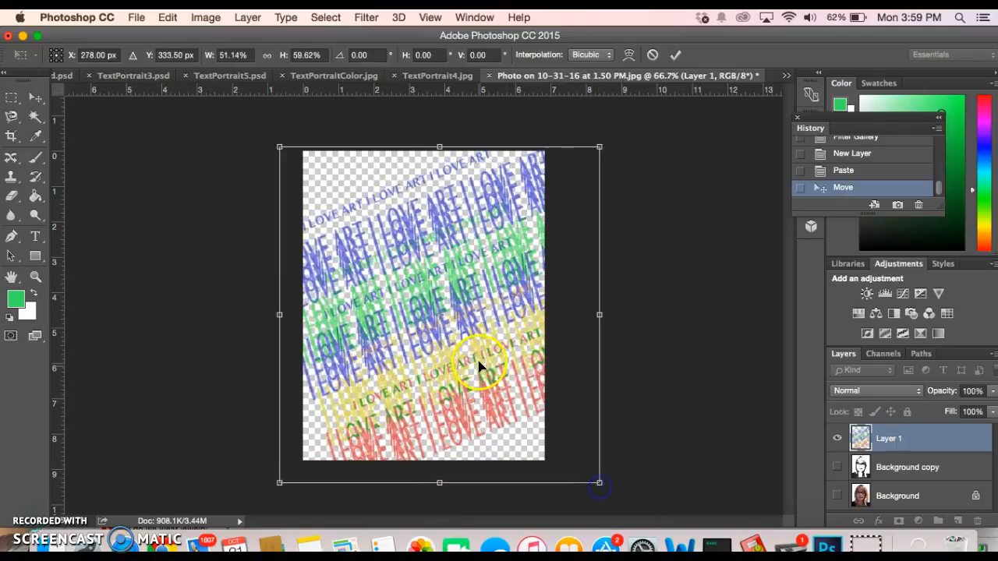
Commit the resize, make Background copy visible, and move it above Layer 1
double_click(479, 363)
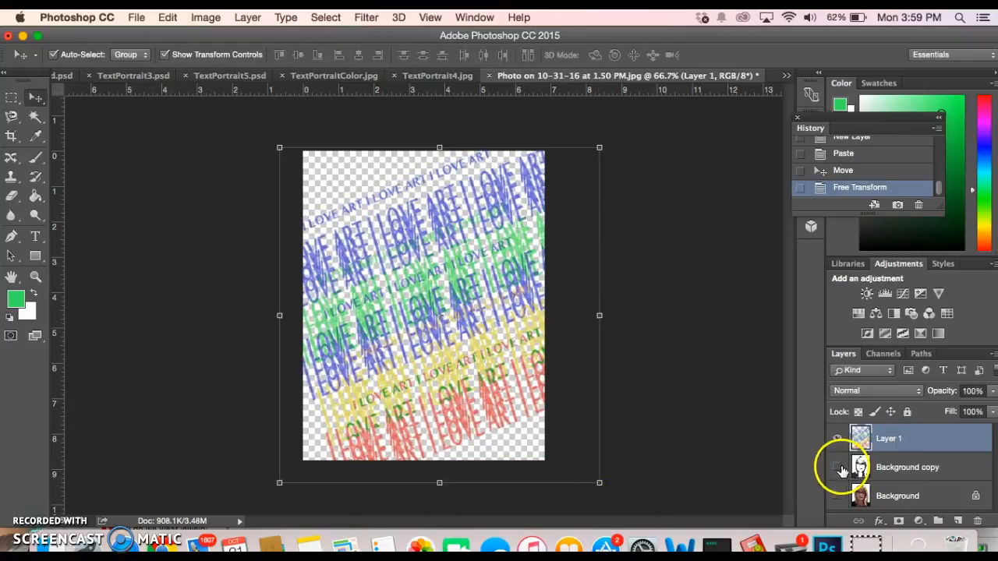
click(838, 467)
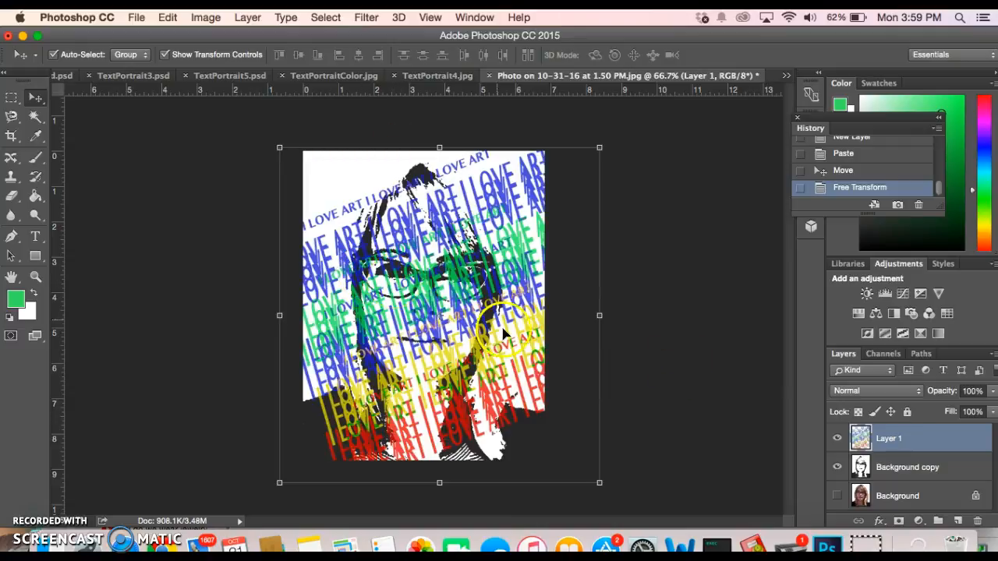
click(898, 468)
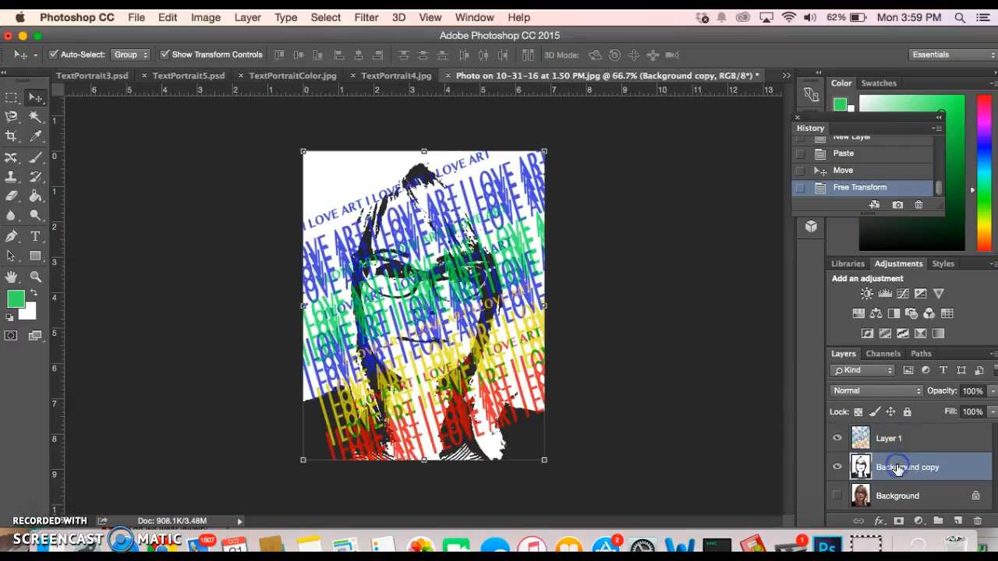
drag(897, 467, 891, 434)
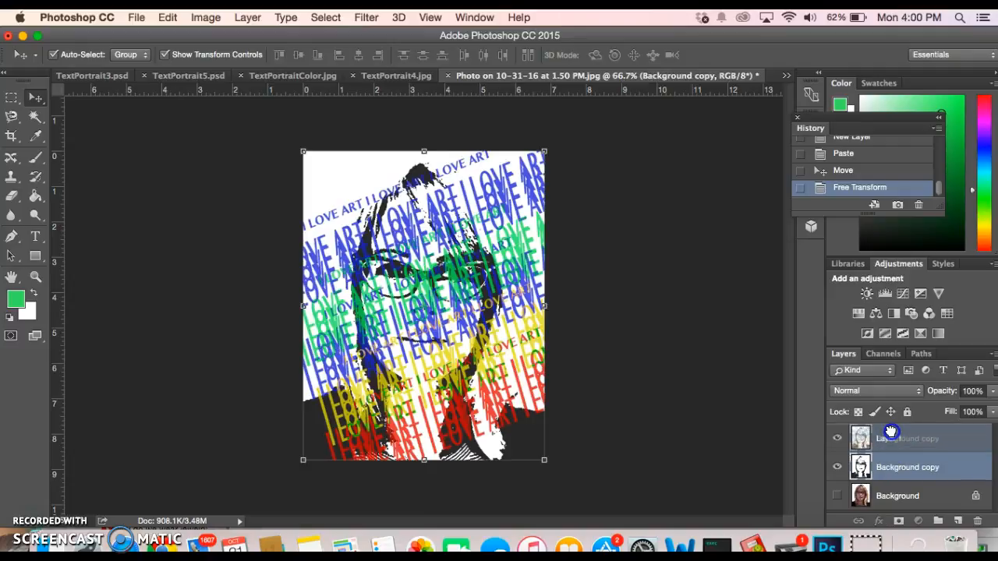
drag(892, 434, 891, 433)
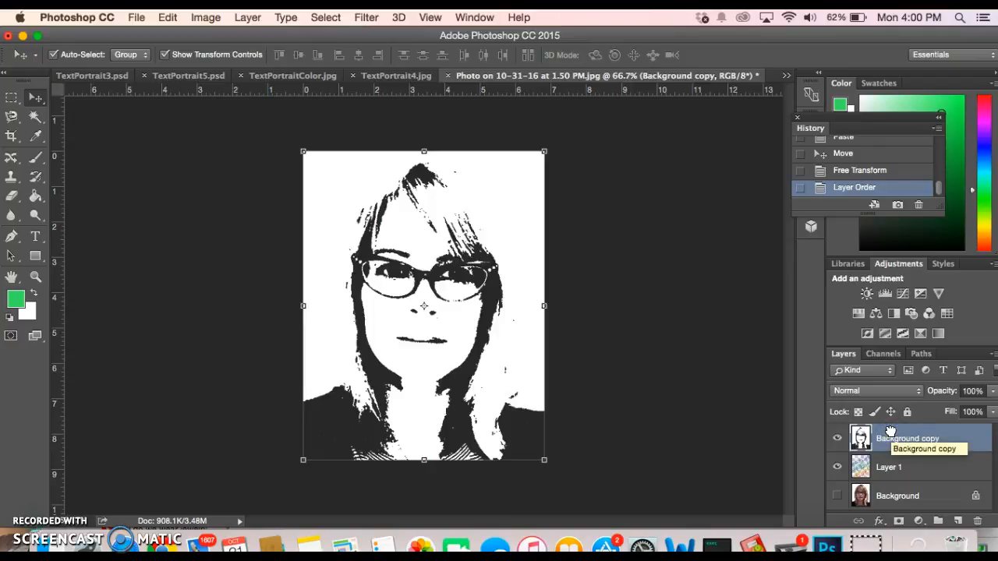
Use the Magic Wand to select and delete the white background around the portrait
click(452, 317)
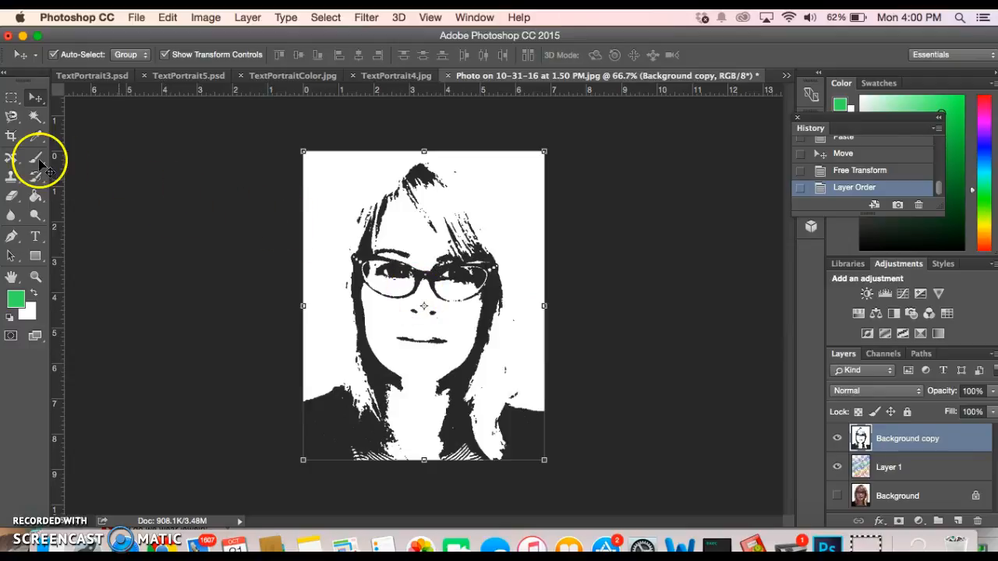
click(37, 120)
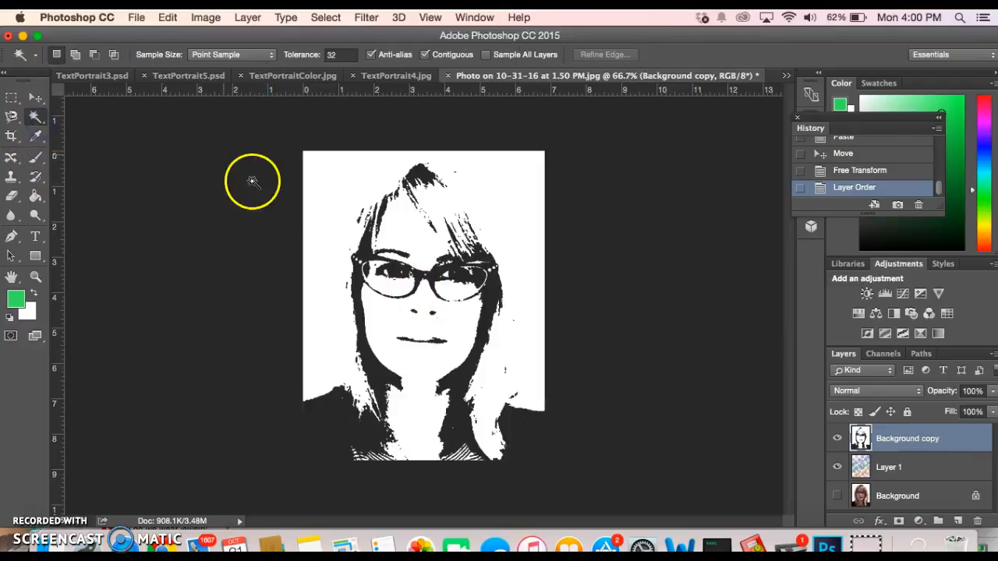
click(315, 181)
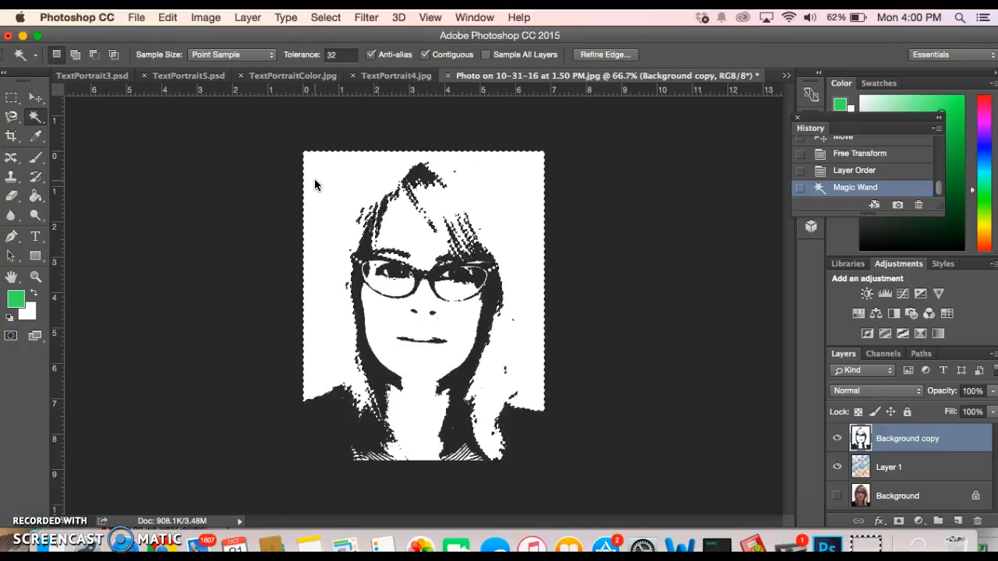
key(Delete)
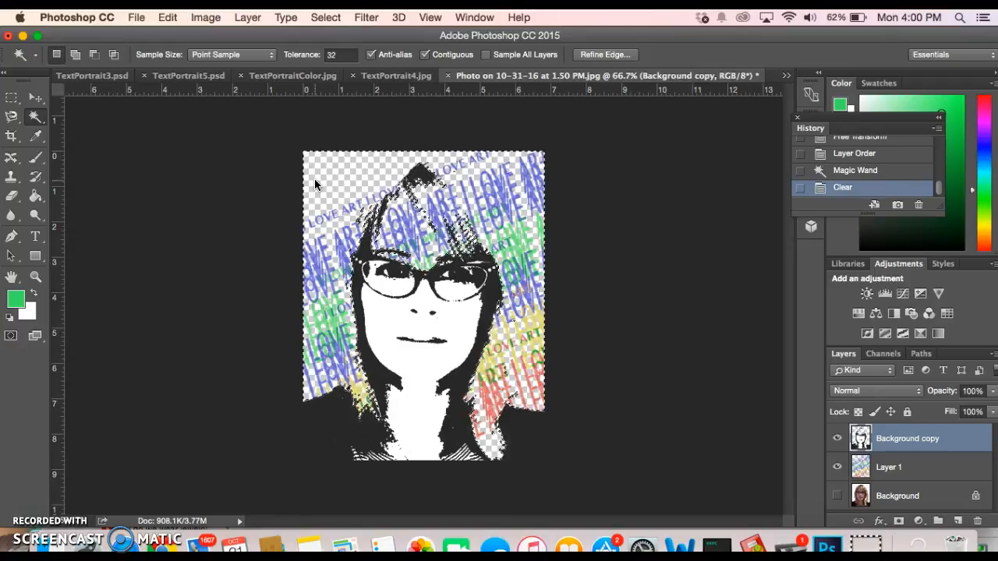
Delete the white areas of the face and both eyes, then deselect
click(460, 319)
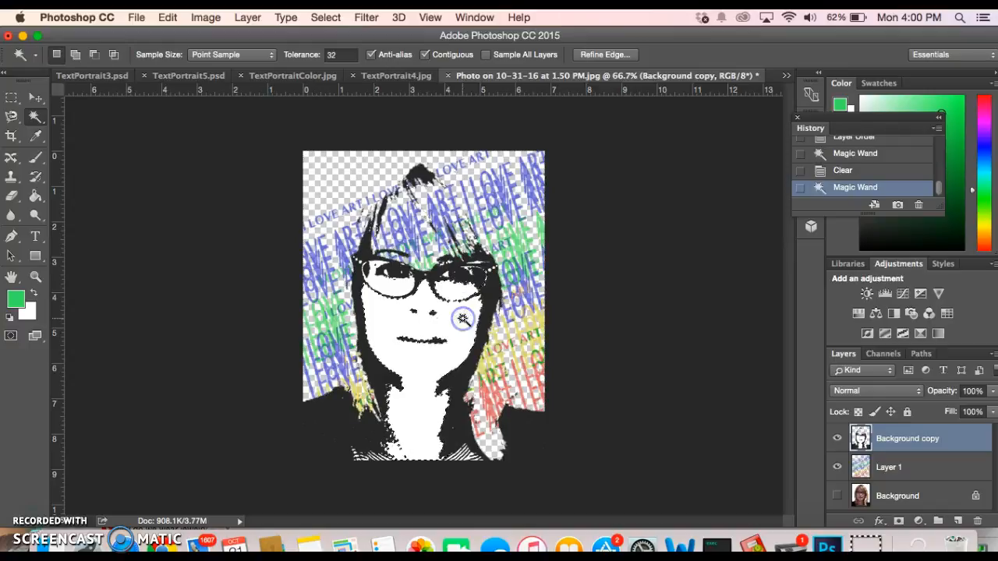
key(Delete)
click(386, 287)
key(Delete)
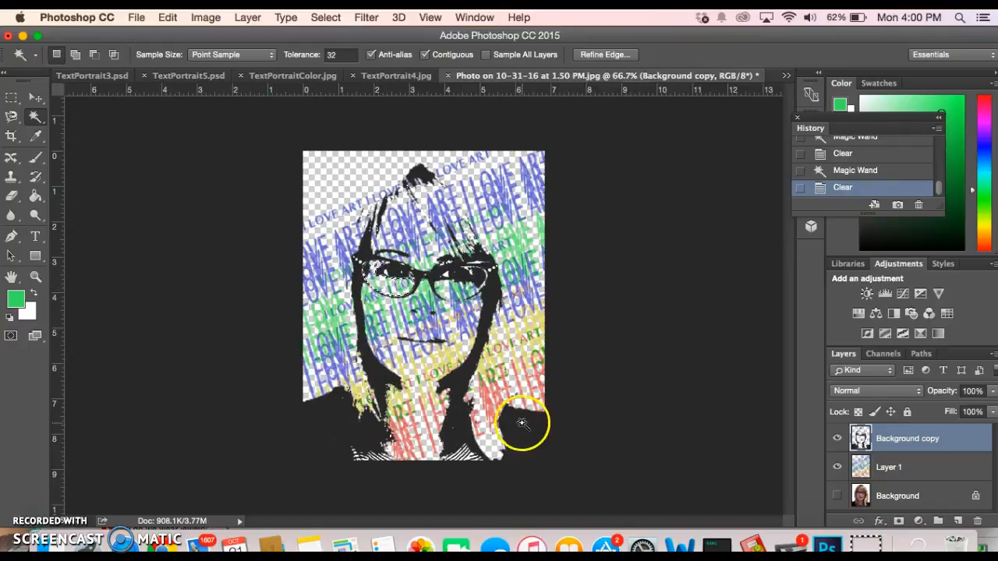
click(448, 274)
key(Delete)
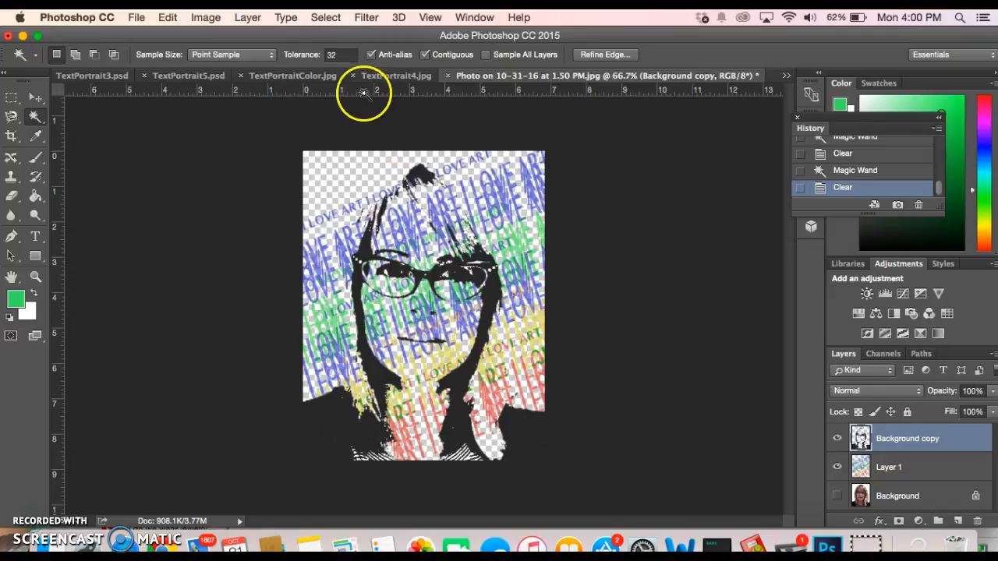
click(705, 317)
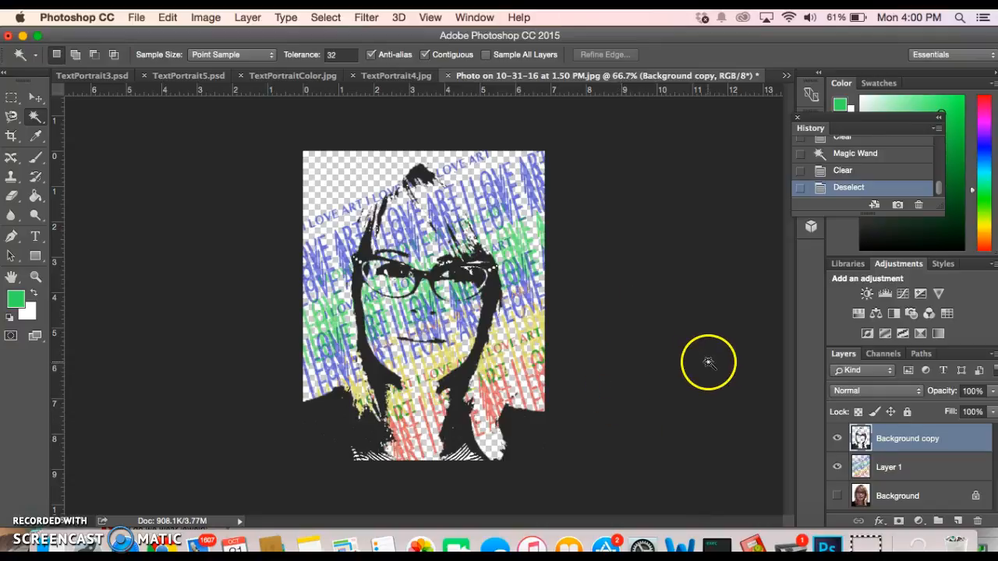
Set Layer 1's opacity to 92% in the Layers panel
click(928, 467)
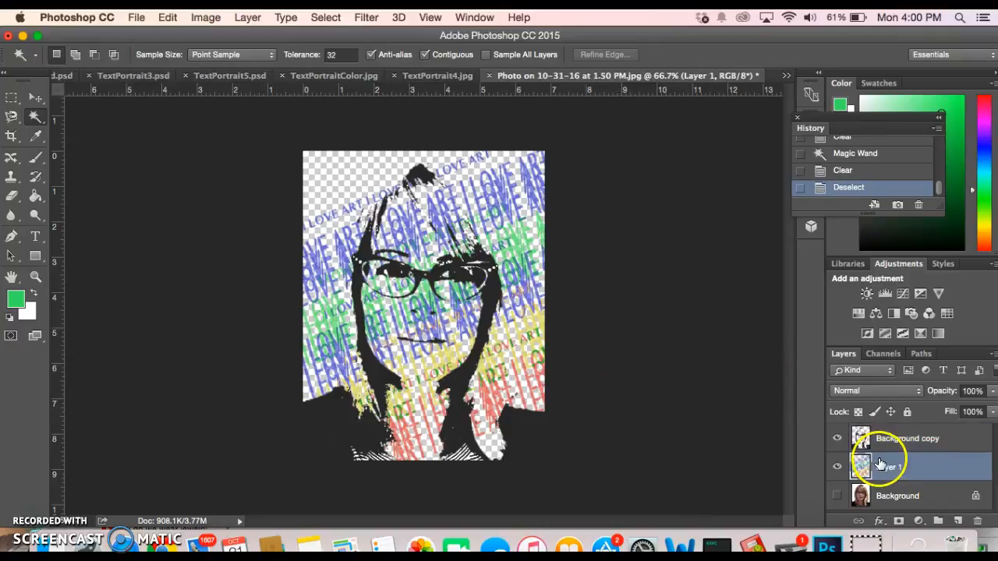
click(992, 393)
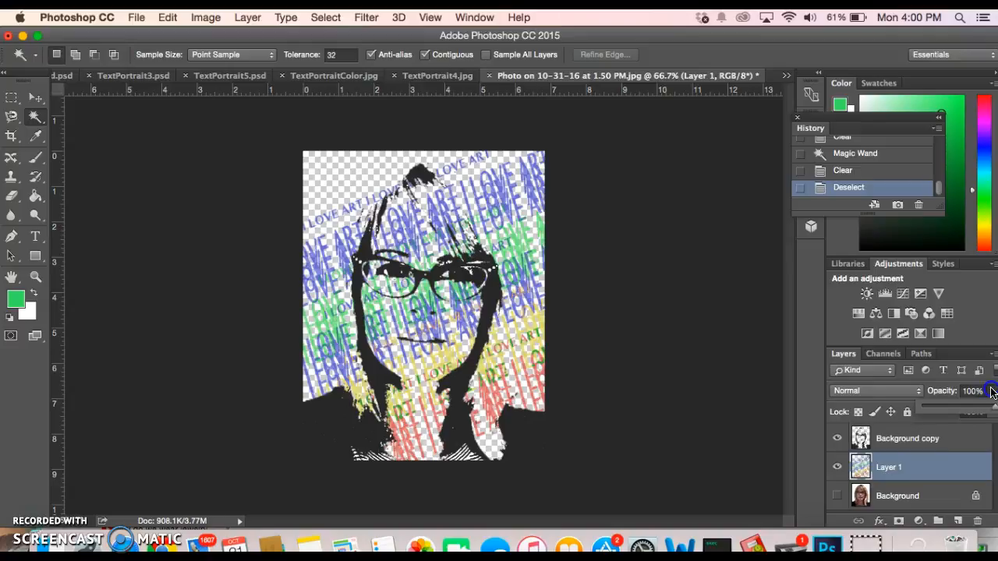
click(889, 465)
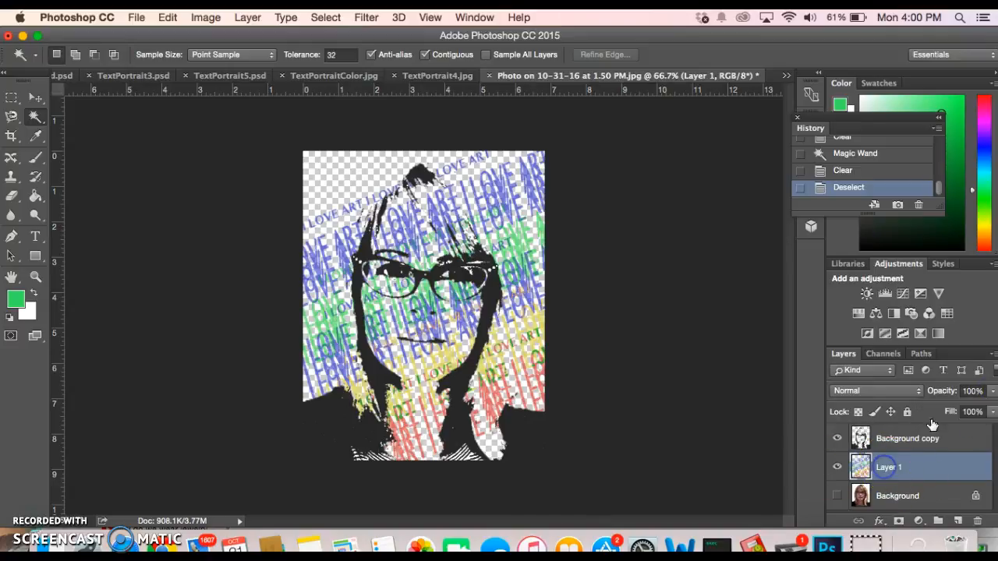
click(993, 392)
click(994, 409)
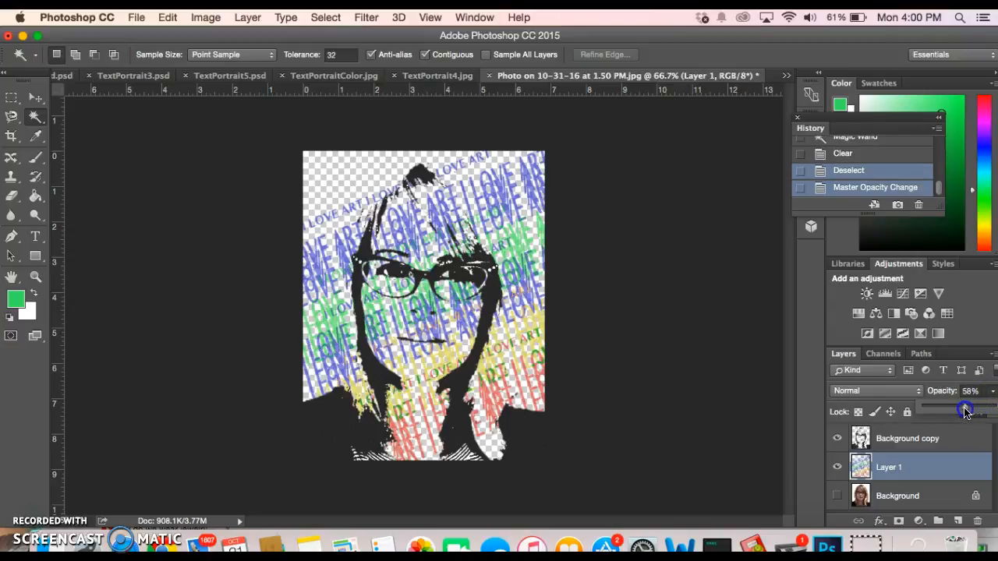
drag(958, 411, 991, 405)
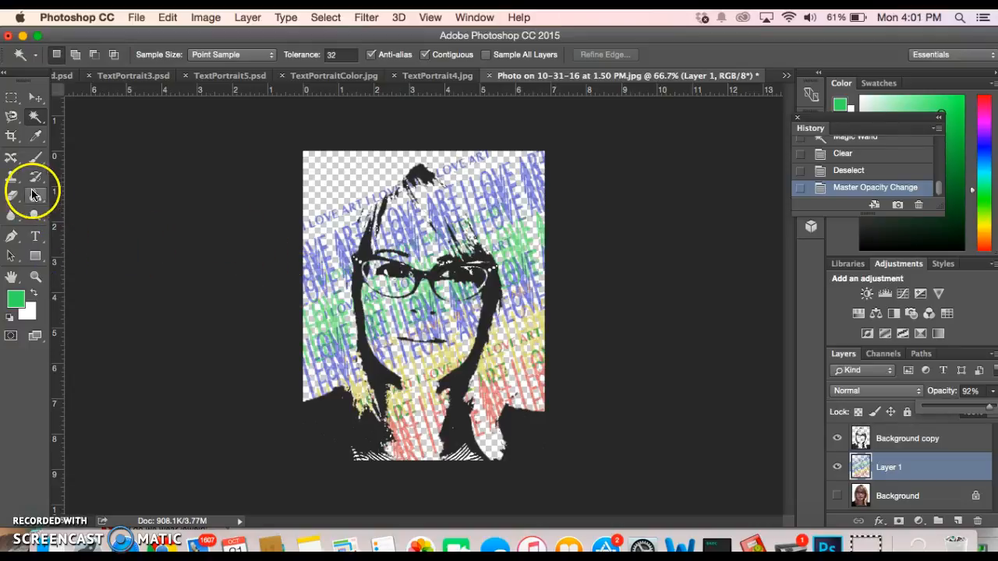
Erase text near the top-left edge with the Eraser, then undo that stroke
click(13, 198)
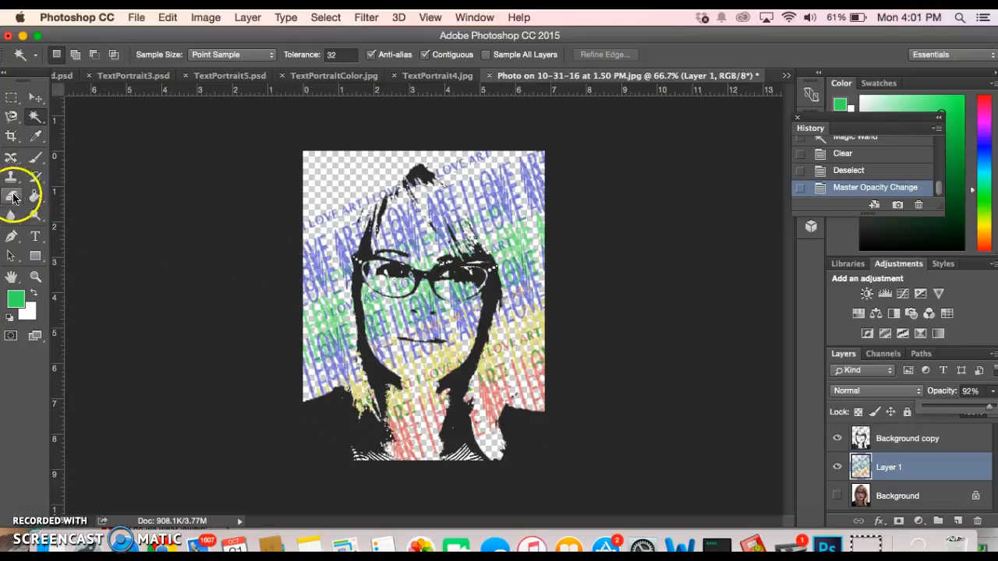
click(15, 199)
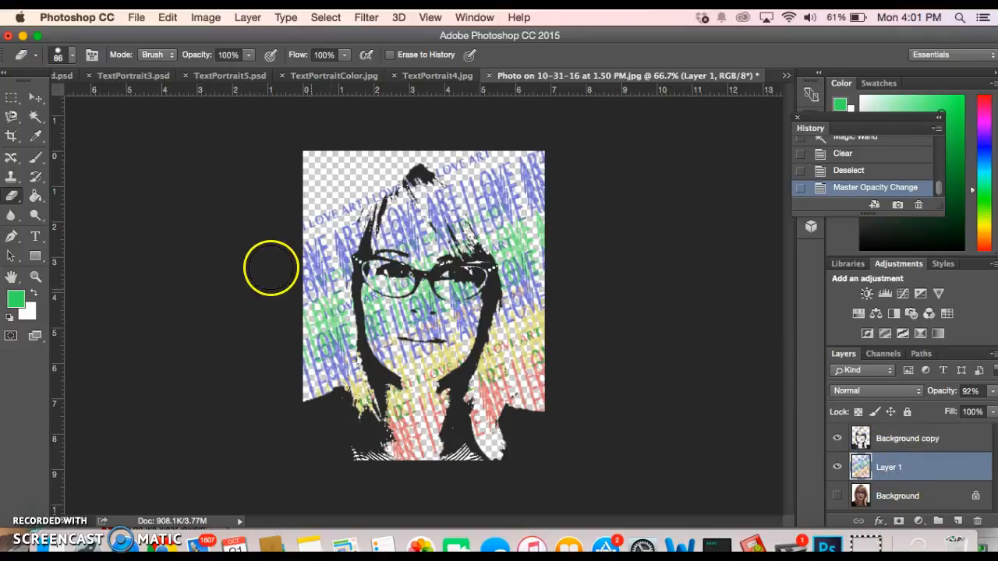
mouse_move(315, 231)
mouse_down()
mouse_move(323, 200)
mouse_move(345, 179)
mouse_move(326, 237)
mouse_move(324, 318)
mouse_move(461, 319)
mouse_up()
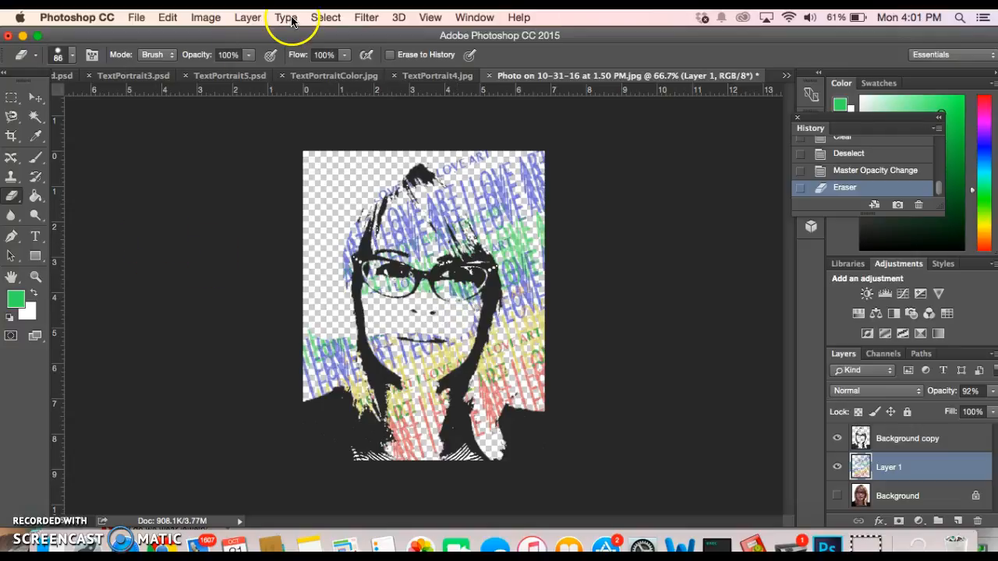
click(175, 17)
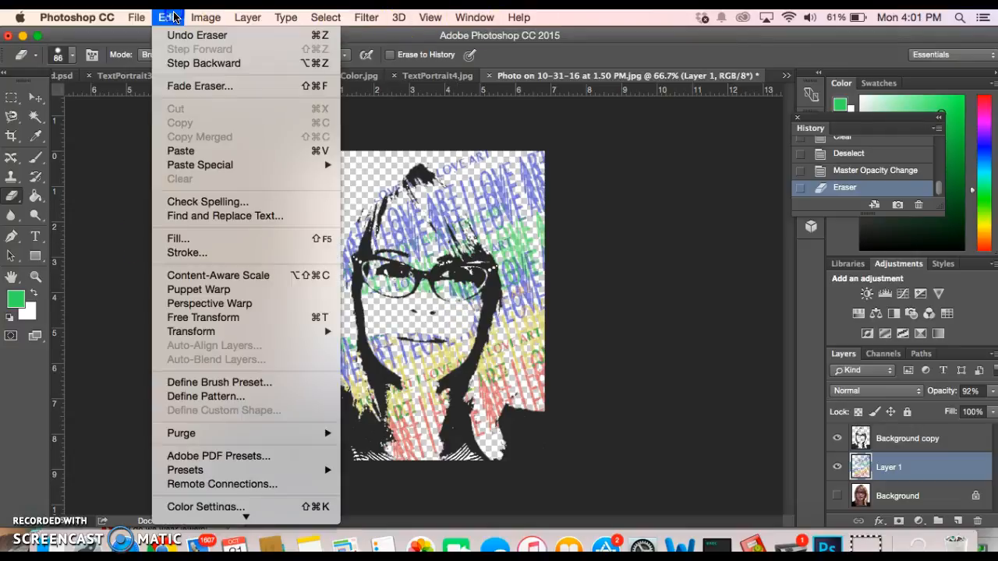
click(174, 31)
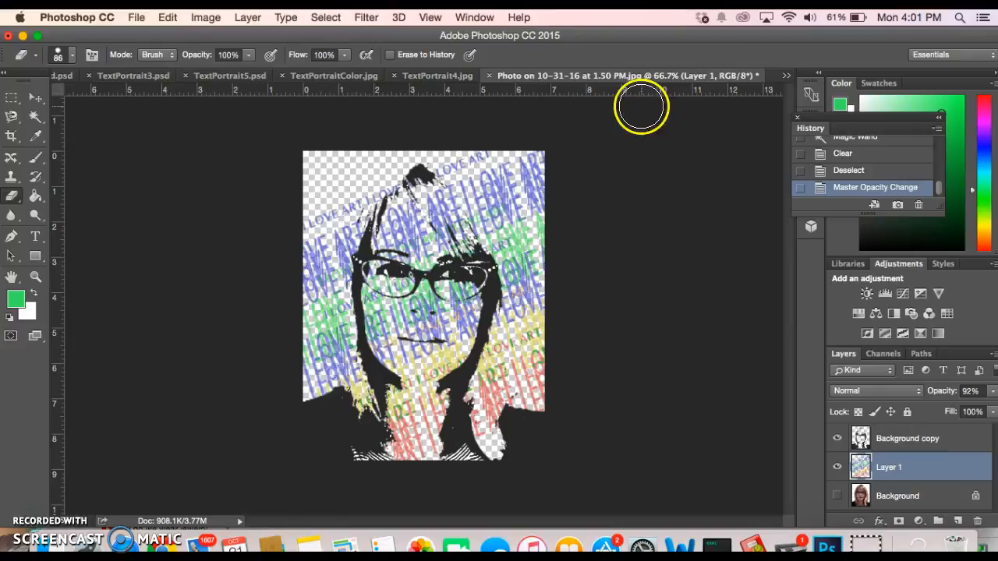
Erase the lettering left of the face and at the top-right, then select Background copy
mouse_move(942, 191)
mouse_down()
mouse_move(938, 144)
mouse_move(940, 192)
mouse_up()
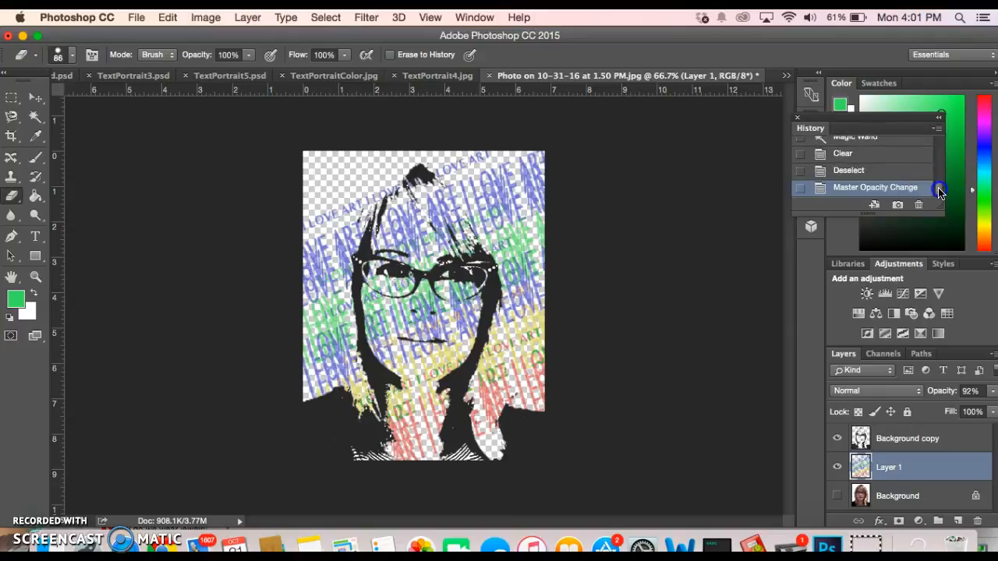
click(295, 211)
mouse_move(295, 211)
mouse_down()
mouse_move(353, 189)
mouse_move(322, 248)
mouse_up()
mouse_move(321, 293)
mouse_down()
mouse_move(322, 304)
mouse_move(326, 258)
mouse_move(328, 312)
mouse_move(305, 382)
mouse_up()
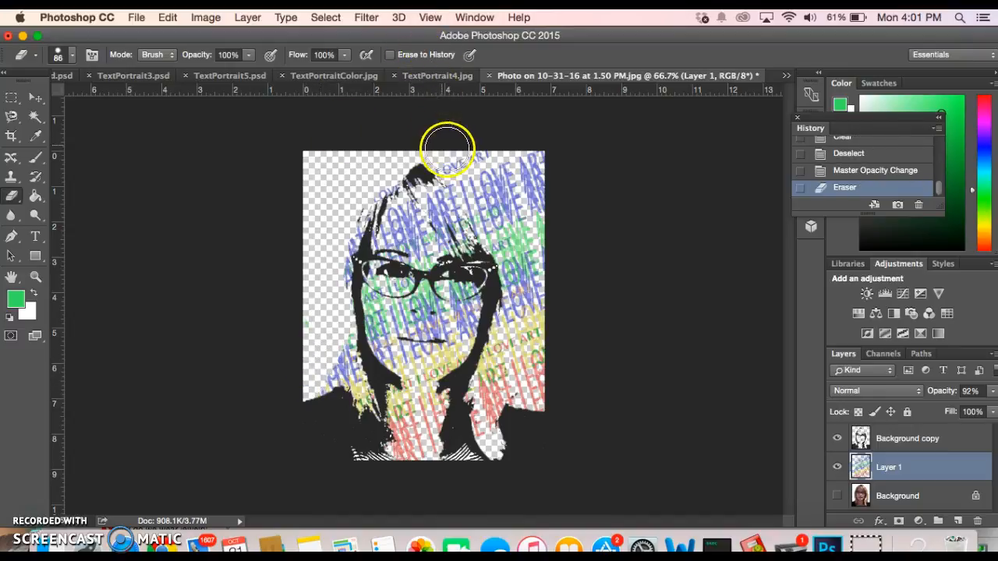
mouse_move(466, 164)
mouse_down()
mouse_move(531, 184)
mouse_move(534, 168)
mouse_move(545, 180)
mouse_move(549, 213)
mouse_move(502, 171)
mouse_move(537, 236)
mouse_move(545, 380)
mouse_move(546, 305)
mouse_move(527, 209)
mouse_move(477, 153)
mouse_move(443, 143)
mouse_move(398, 155)
mouse_move(444, 156)
mouse_move(400, 161)
mouse_move(423, 156)
mouse_up()
click(907, 431)
click(889, 468)
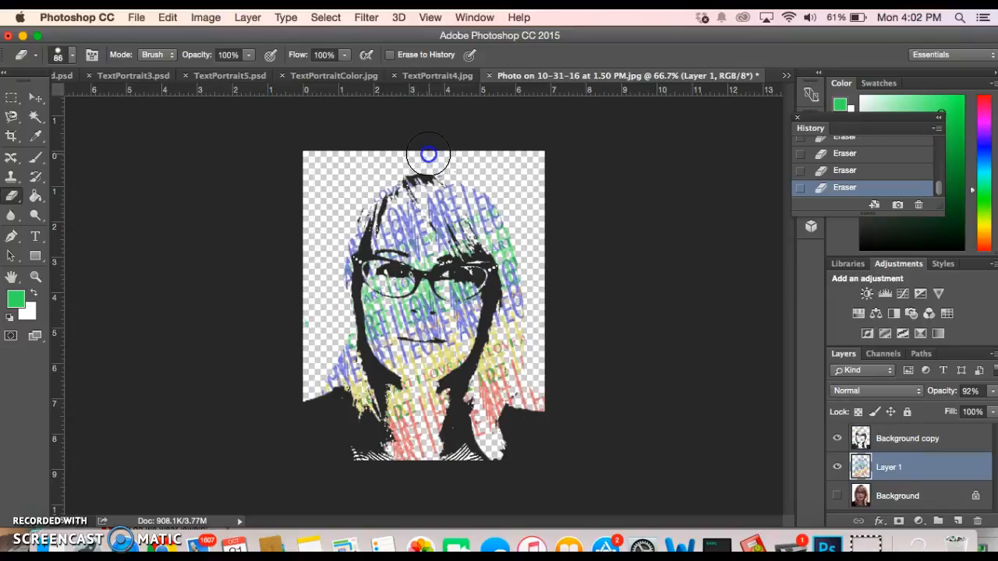
click(921, 439)
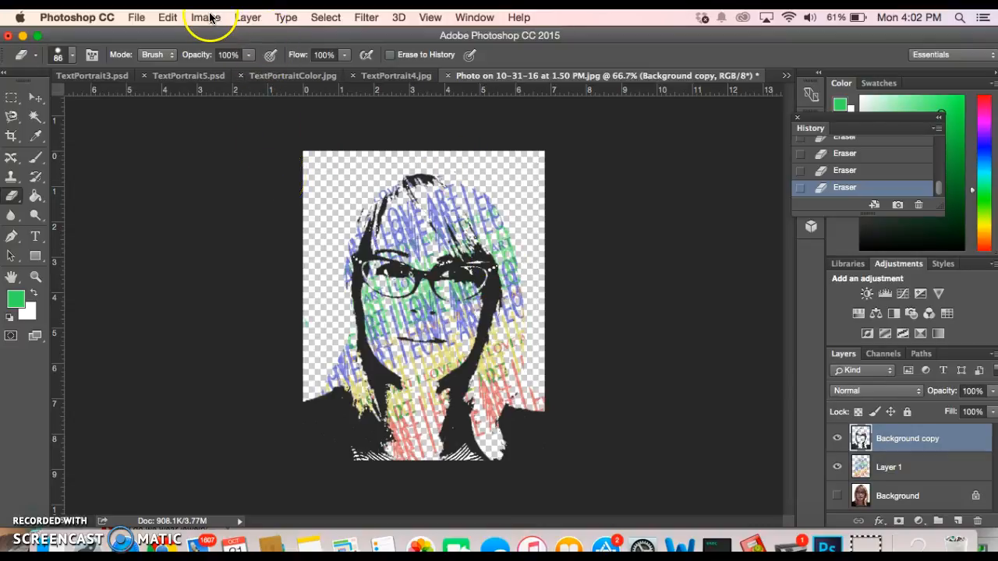
Raise the Background copy portrait's contrast to 100 with Brightness/Contrast
click(168, 17)
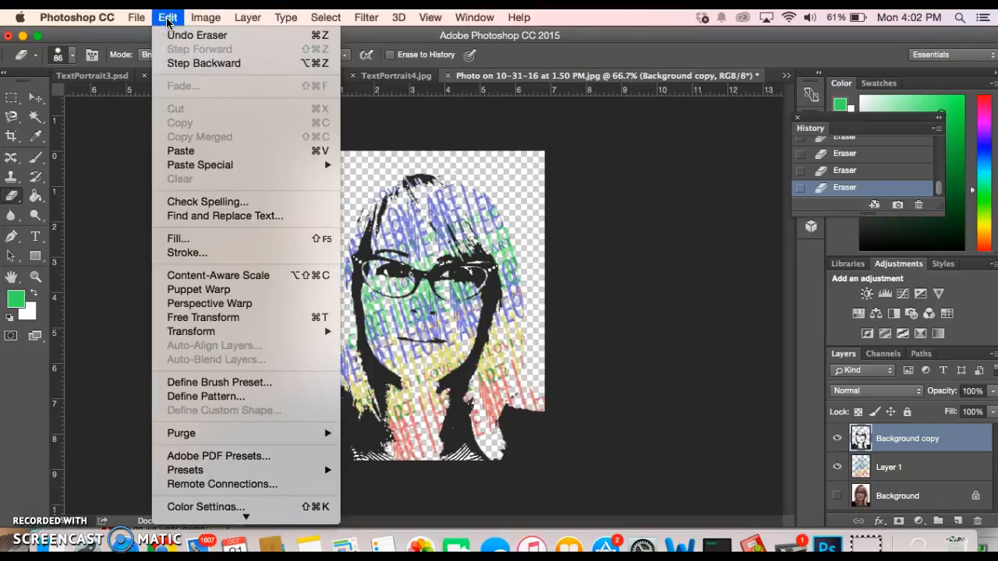
mouse_move(207, 19)
mouse_move(220, 62)
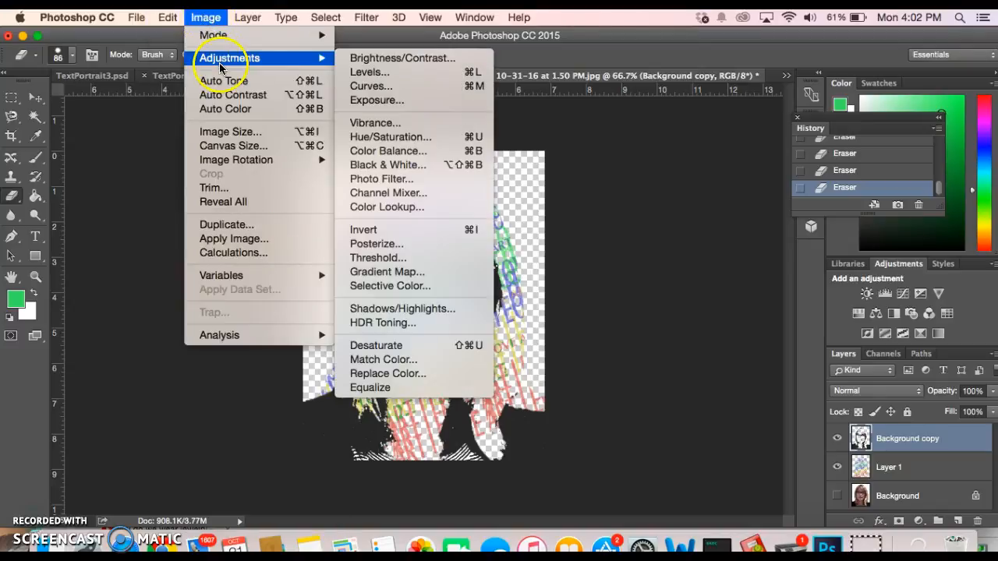
click(374, 61)
drag(775, 194, 783, 199)
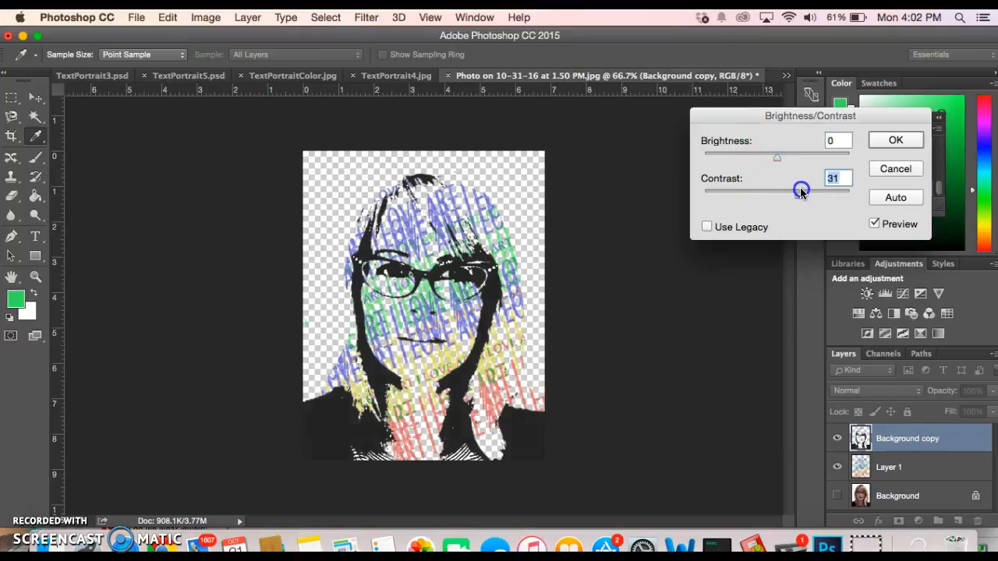
drag(825, 182, 843, 179)
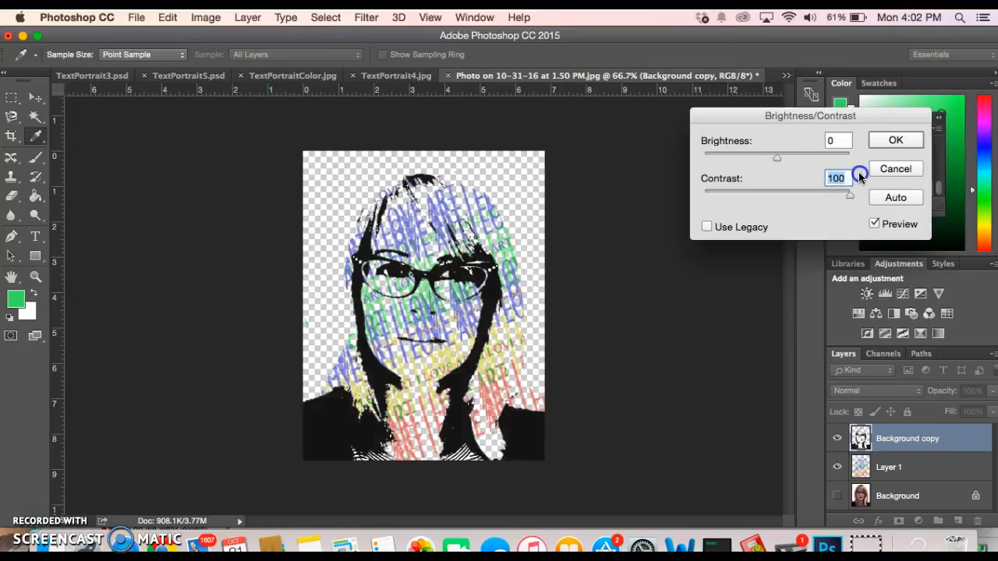
click(883, 145)
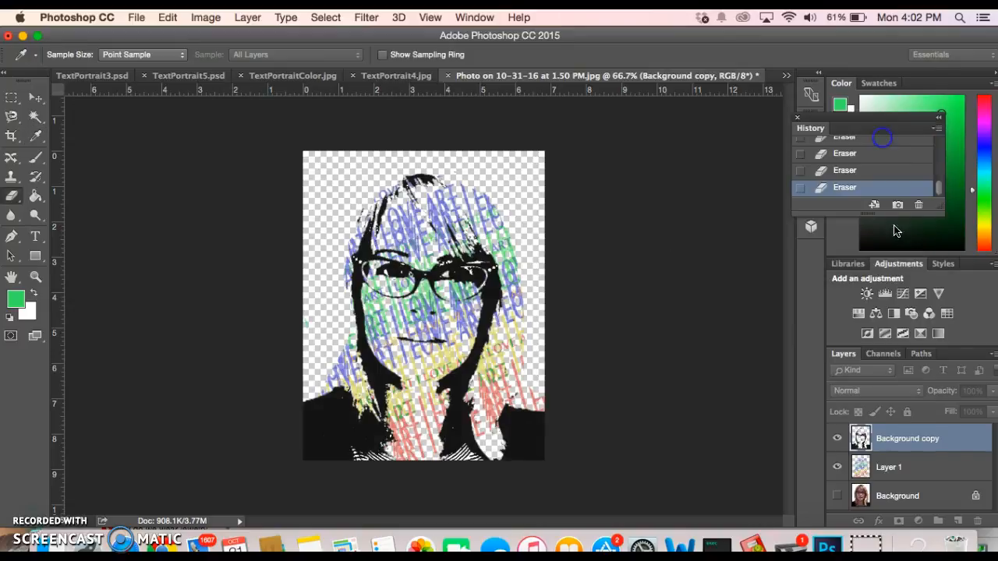
Apply Brightness/Contrast with contrast 100 to the Layer 1 text as well
key(e)
click(902, 468)
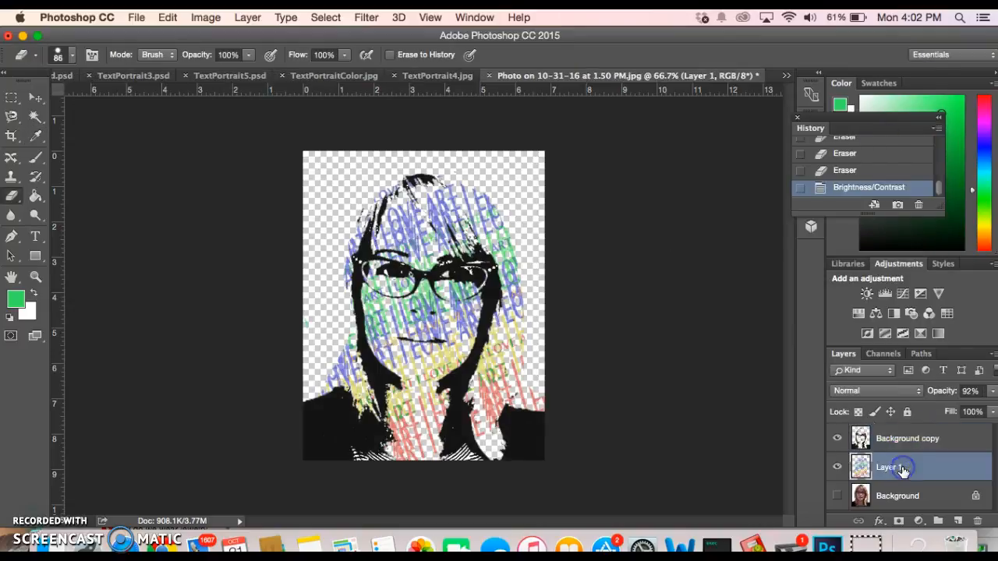
click(168, 17)
mouse_move(214, 58)
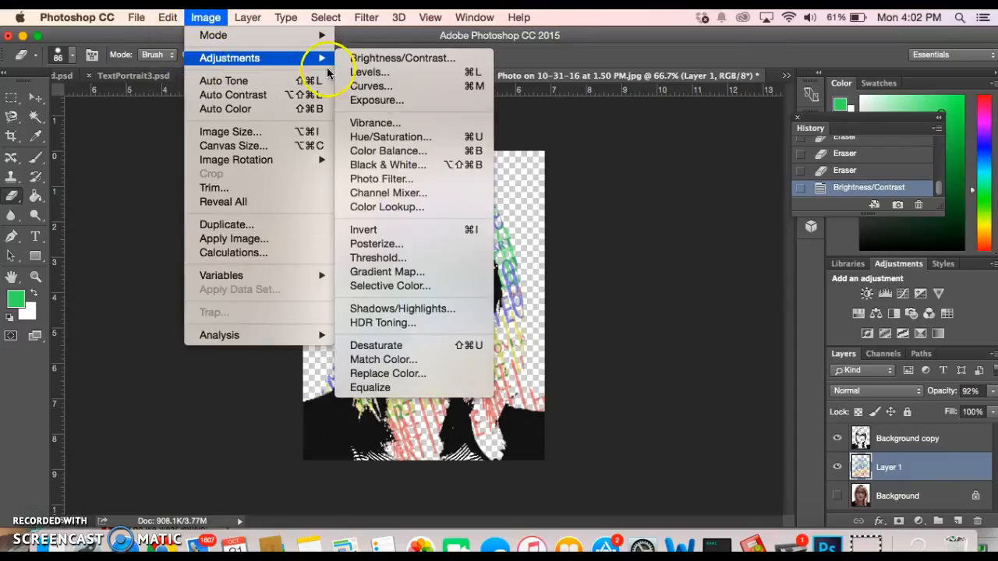
click(367, 58)
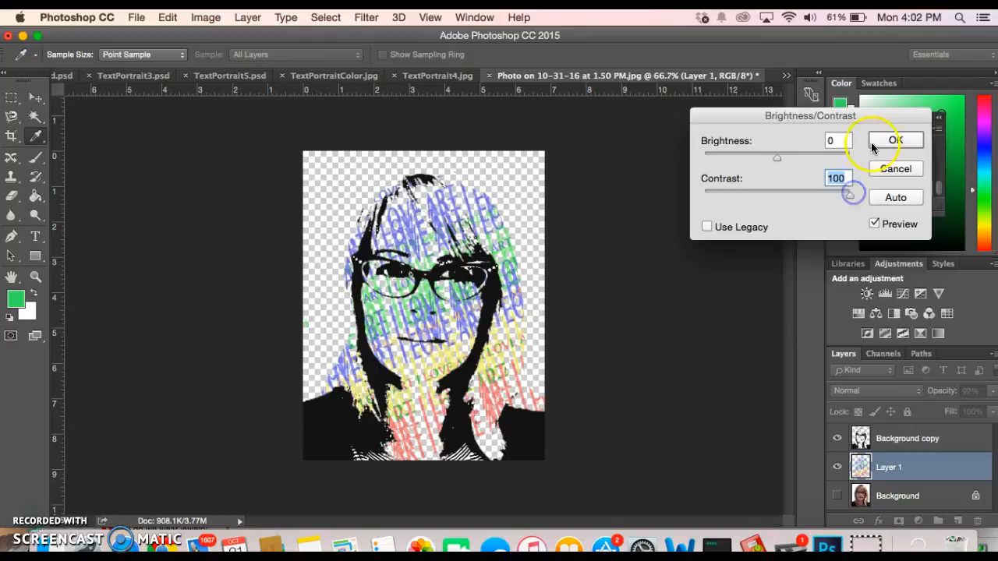
click(893, 140)
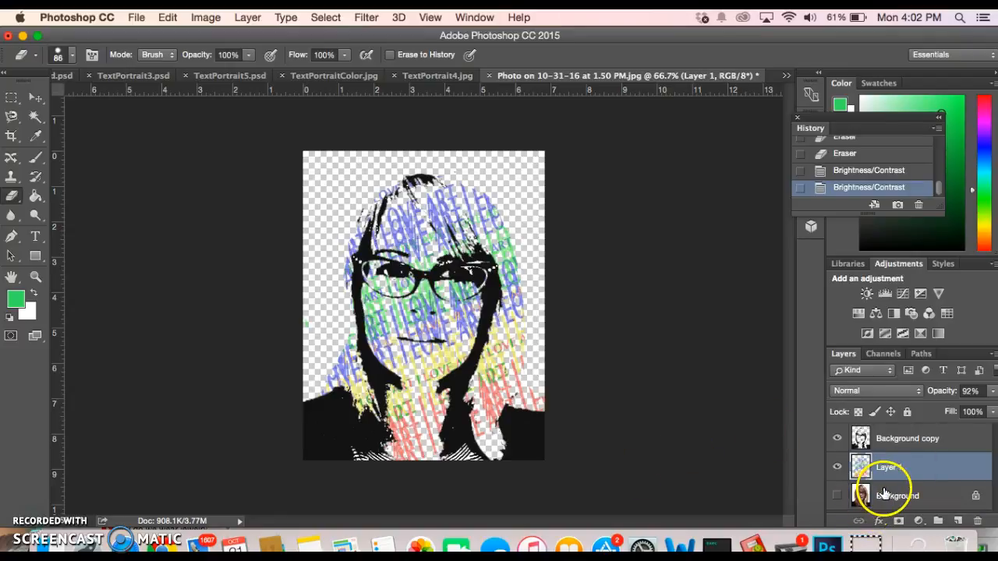
Delete the original Background layer and flatten the image with Layer > Flatten Image
drag(894, 492, 977, 521)
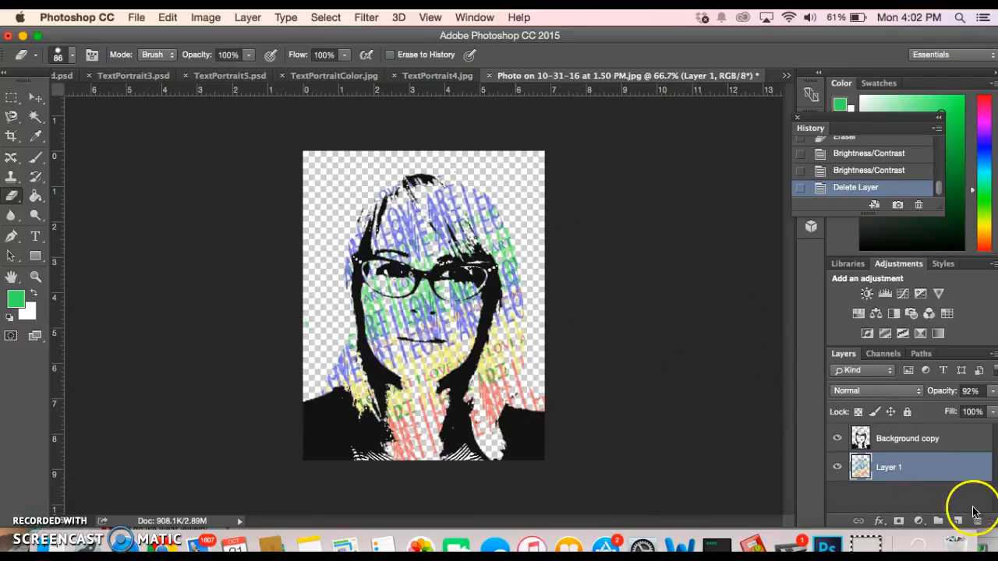
click(246, 17)
mouse_move(314, 514)
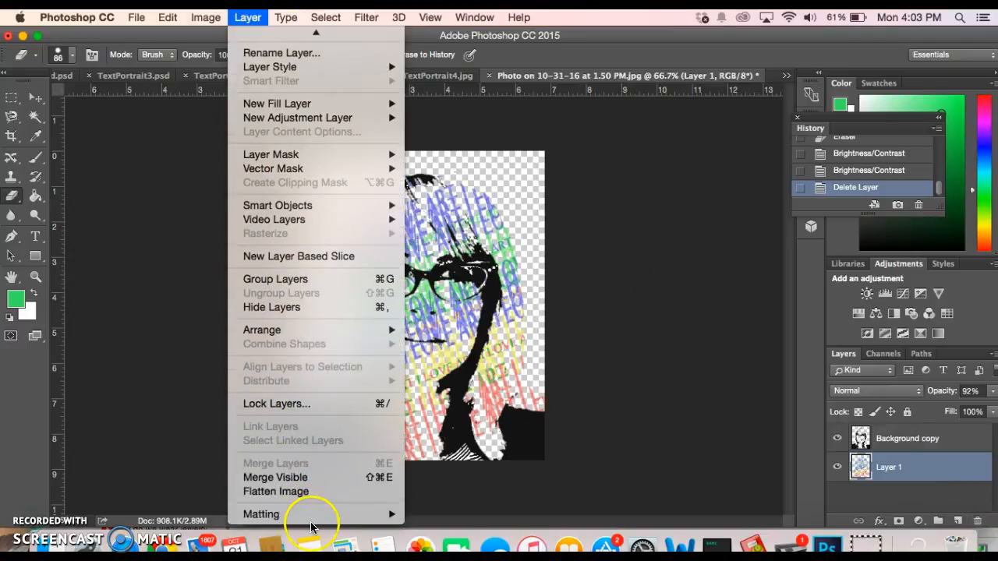
click(298, 491)
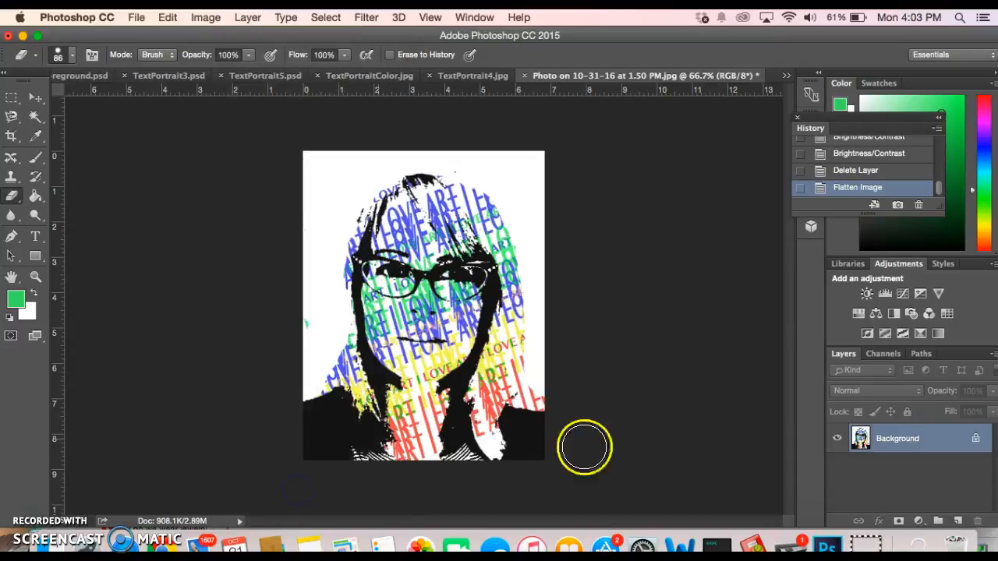